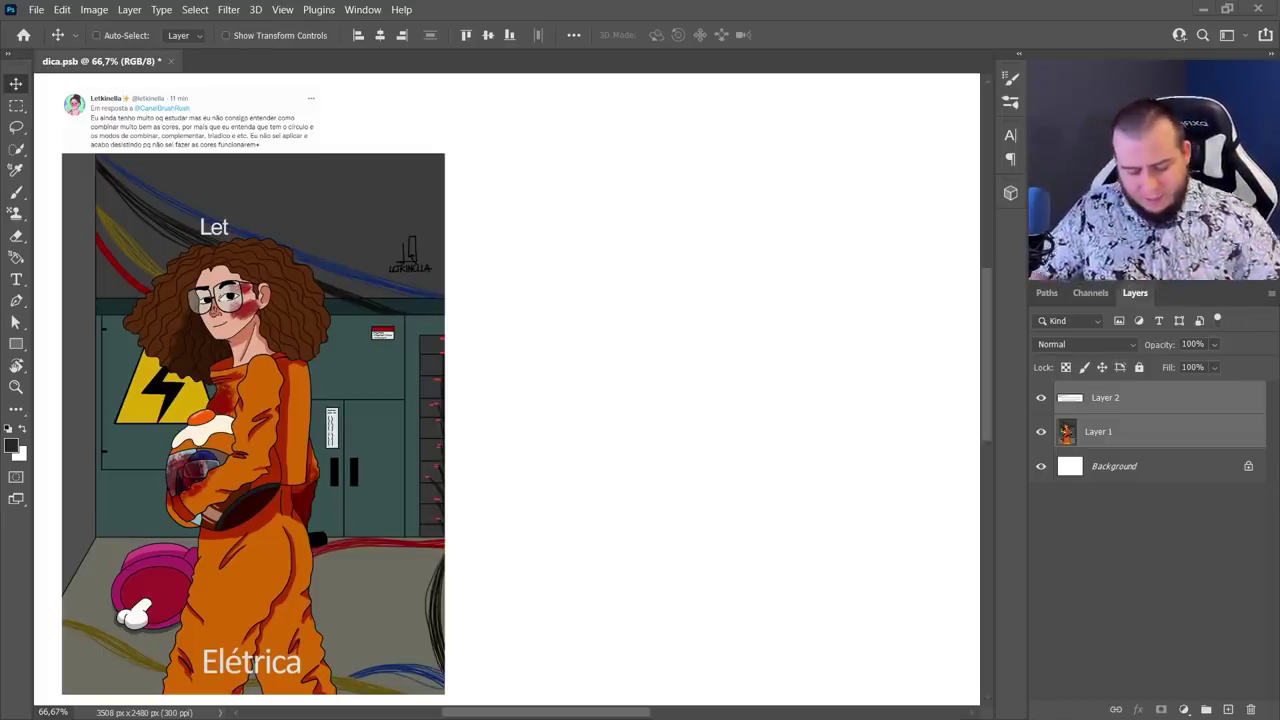
Draw a tall rectangular frame in straight dark brush lines beside the reference illustration, on a new layer
key("ctrl+shift+alt+n")
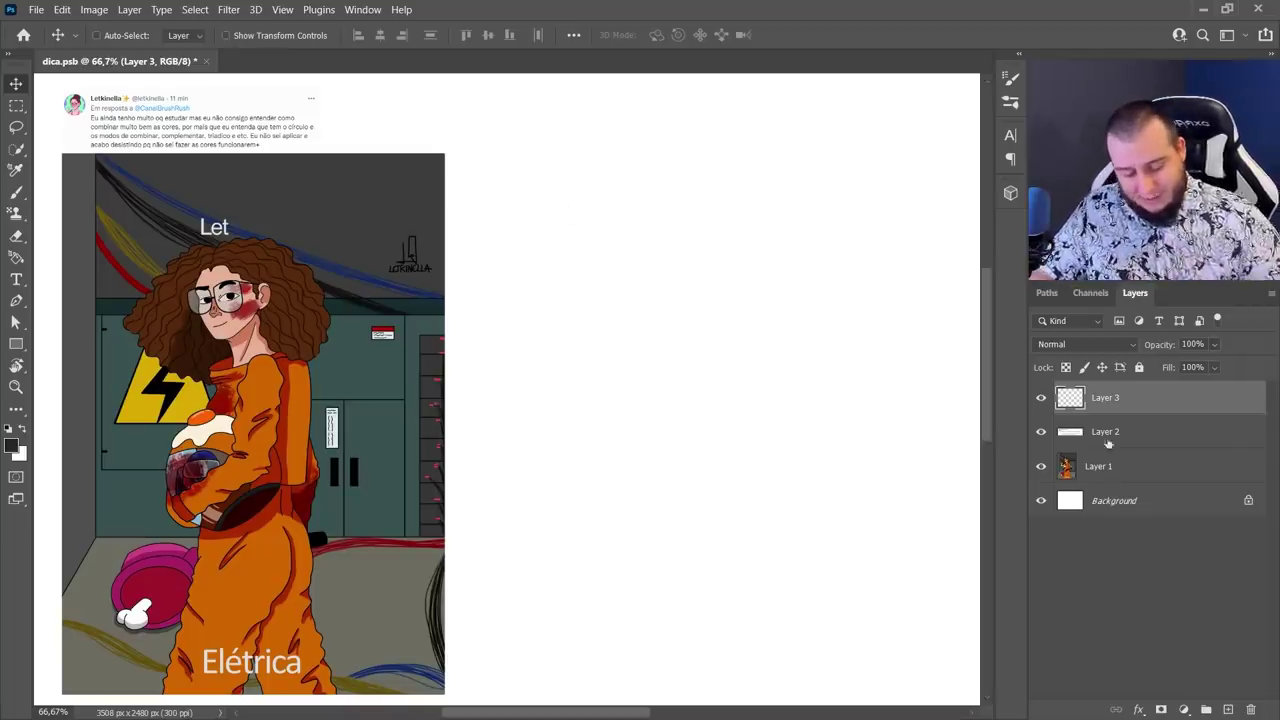
key("b")
left_click_drag(556, 137, 556, 682)
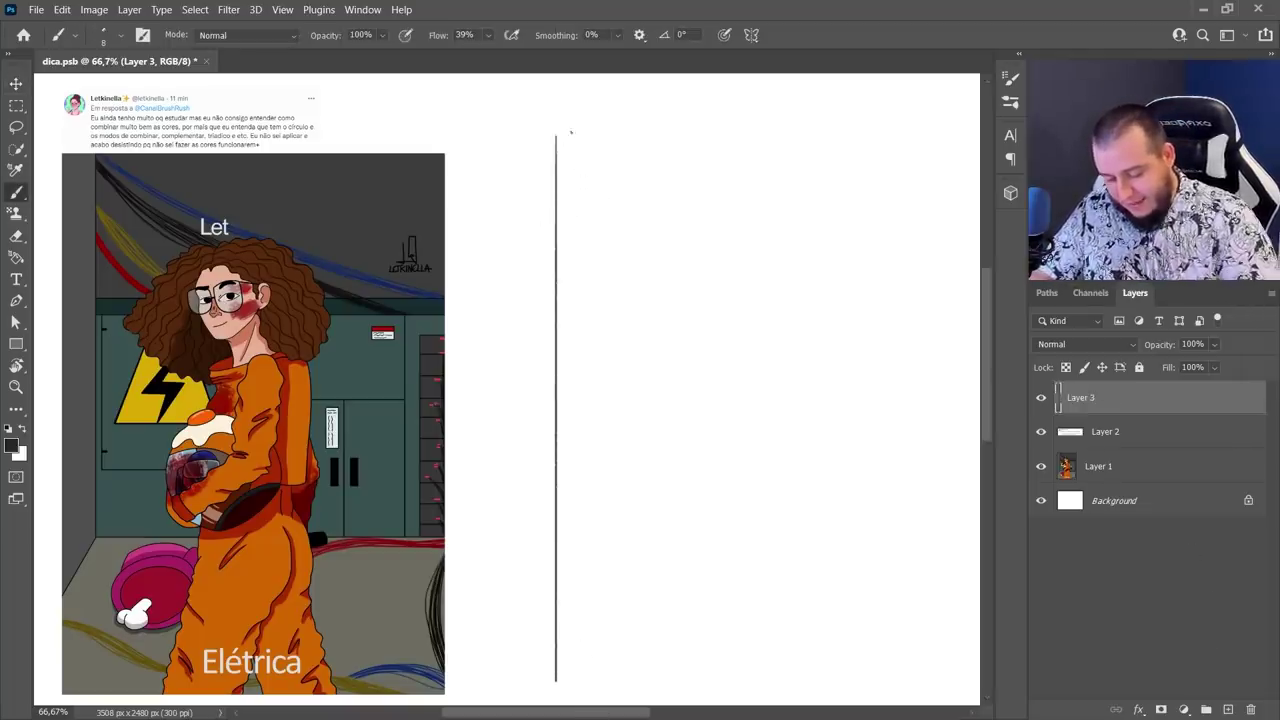
mouse_move(556, 134)
left_mouse_down()
mouse_move(928, 142)
mouse_move(925, 264)
left_mouse_up()
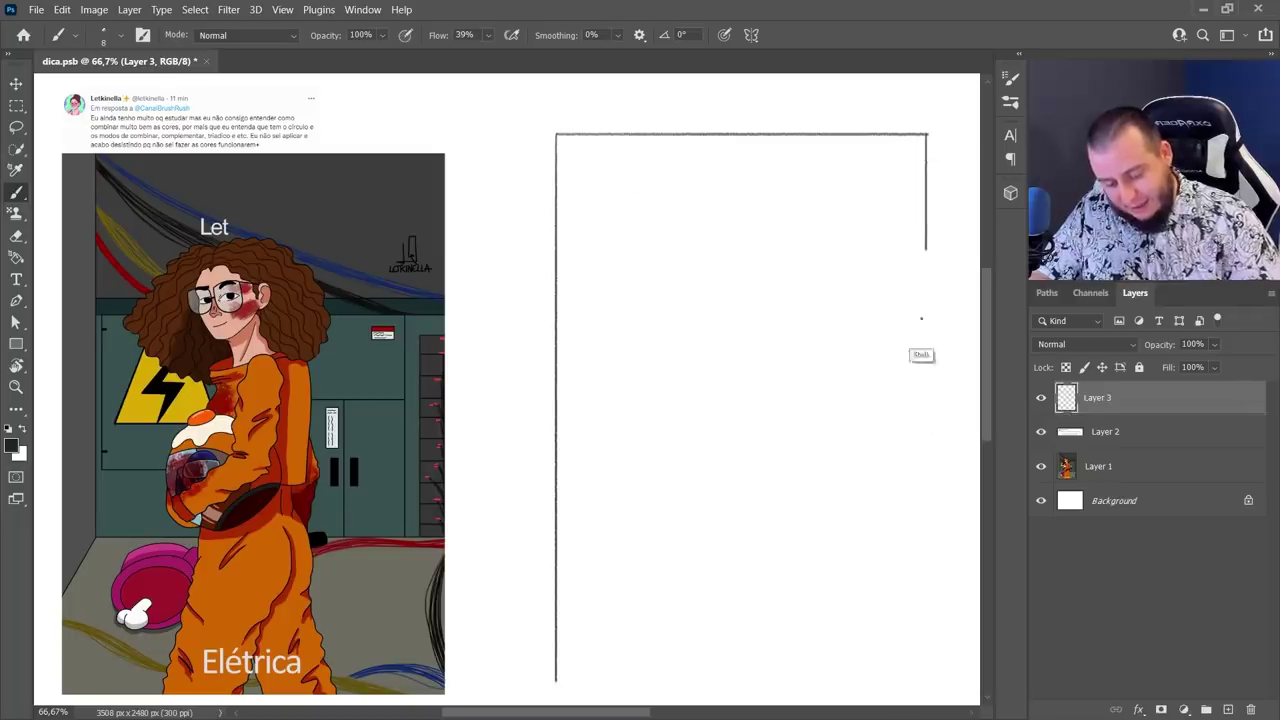
left_click(926, 680, "shift")
mouse_move(556, 680)
left_mouse_down()
mouse_move(924, 680)
mouse_move(881, 687)
left_mouse_up()
Move the empty frame closer to the reference illustration
key("z")
left_click(800, 555, "alt")
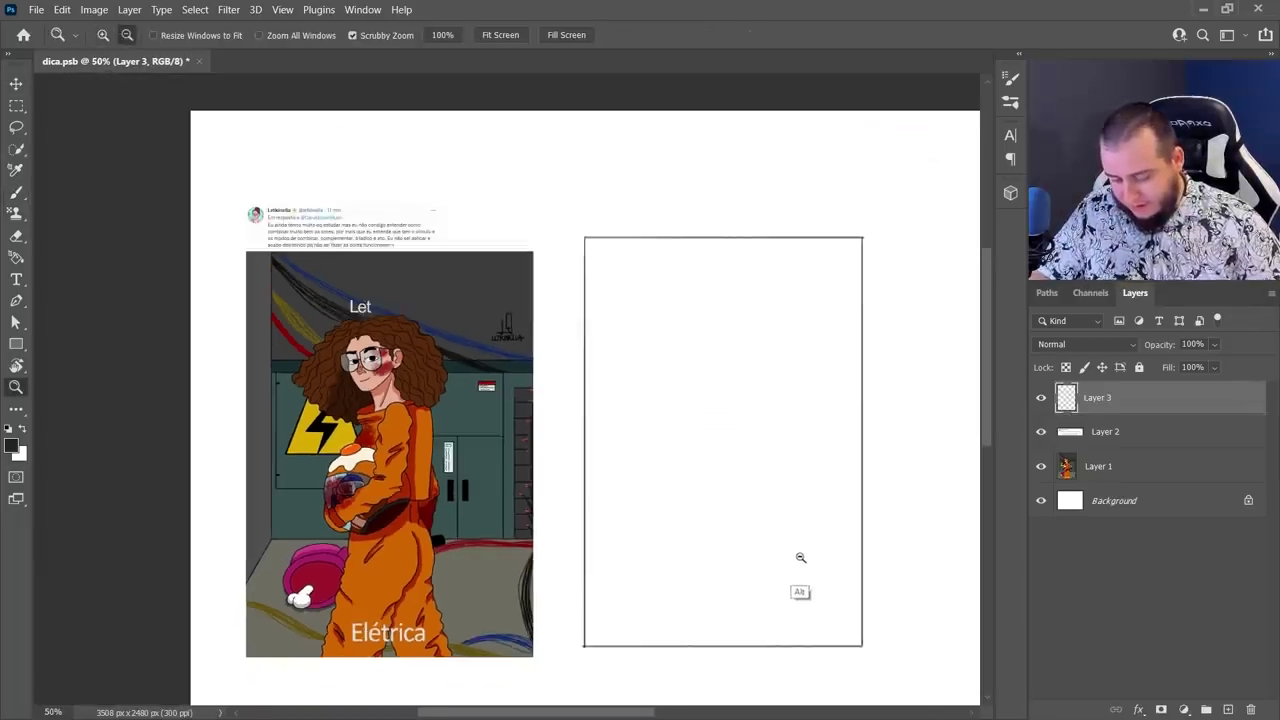
left_click(820, 588, "alt")
double_click(470, 430)
left_click_drag(470, 430, 713, 594)
key("v")
left_click_drag(797, 586, 800, 601)
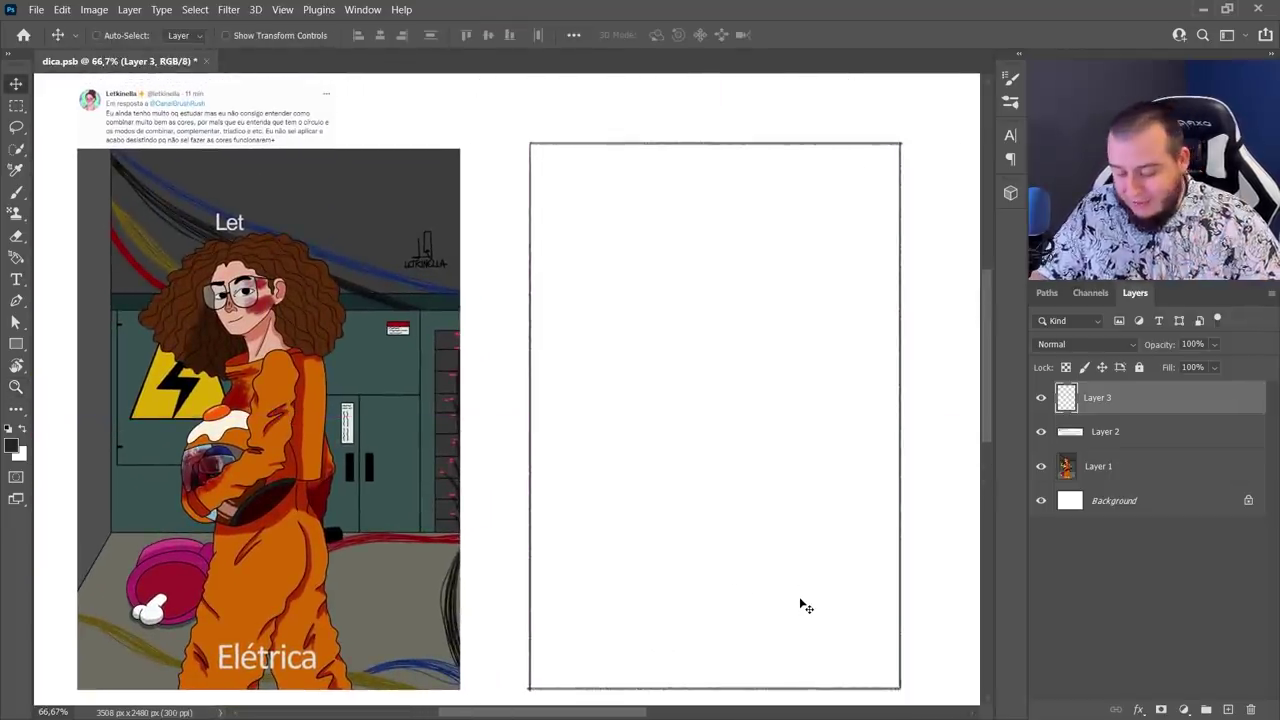
left_click_drag(923, 409, 892, 421)
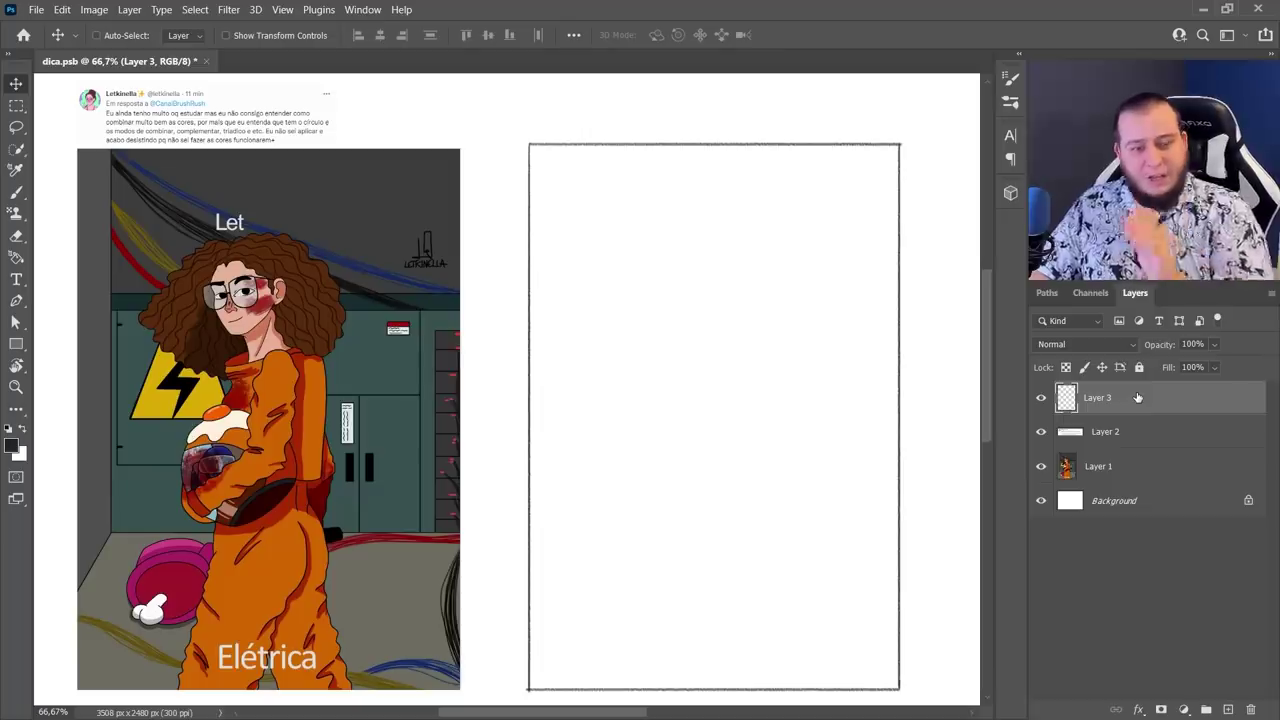
Switch the brush to pinkish red and mark the composition's flow line over the reference, from the head through the helmet to the fallen body
left_click(1190, 140)
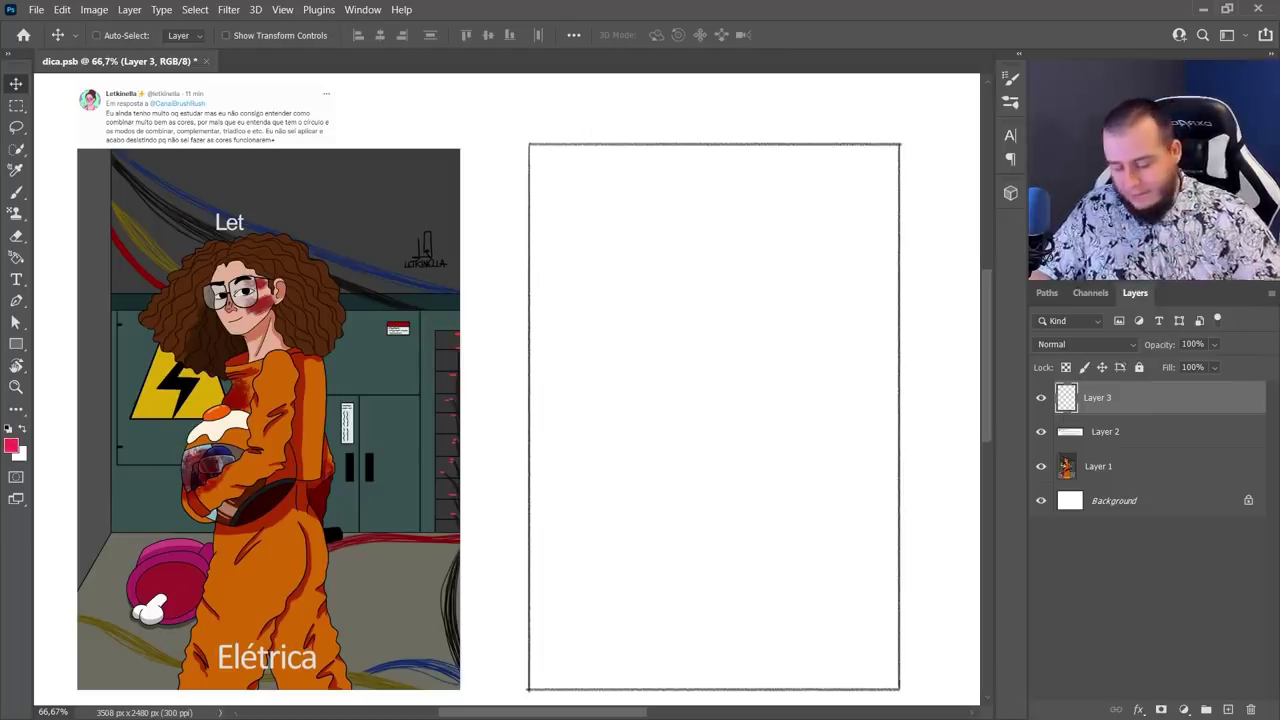
key("b")
mouse_move(222, 186)
left_mouse_down()
mouse_move(246, 325)
mouse_move(175, 598)
mouse_move(170, 576)
left_mouse_up()
left_click_drag(214, 176, 180, 600)
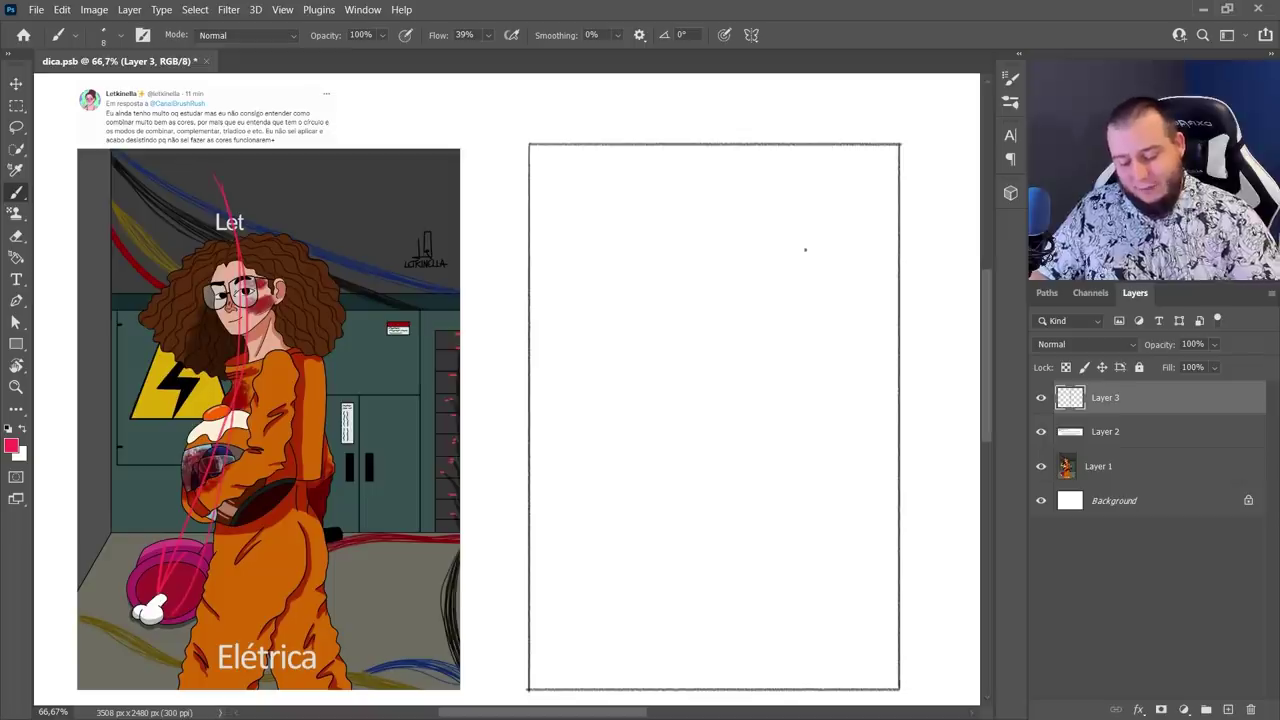
Rough out the standing figure with head, hair, helmet in hand and fallen body inside the empty frame
mouse_move(771, 232)
left_mouse_down()
mouse_move(760, 305)
mouse_move(842, 251)
mouse_move(748, 260)
mouse_move(836, 294)
mouse_move(720, 258)
mouse_move(793, 296)
left_mouse_up()
mouse_move(758, 210)
left_mouse_down()
mouse_move(771, 414)
mouse_move(834, 340)
mouse_move(700, 515)
mouse_move(690, 410)
mouse_move(700, 405)
mouse_move(734, 508)
mouse_move(660, 396)
mouse_move(712, 470)
mouse_move(655, 515)
mouse_move(772, 487)
mouse_move(700, 540)
mouse_move(650, 470)
mouse_move(672, 440)
mouse_move(700, 480)
mouse_move(745, 485)
mouse_move(651, 630)
mouse_move(600, 650)
mouse_move(640, 655)
mouse_move(620, 635)
mouse_move(540, 668)
mouse_move(735, 525)
mouse_move(675, 708)
mouse_move(808, 630)
mouse_move(832, 560)
mouse_move(812, 698)
mouse_move(888, 688)
mouse_move(855, 420)
mouse_move(738, 425)
mouse_move(850, 440)
mouse_move(776, 356)
mouse_move(845, 295)
mouse_move(790, 318)
mouse_move(760, 240)
mouse_move(820, 238)
mouse_move(800, 285)
mouse_move(828, 182)
mouse_move(722, 240)
mouse_move(744, 380)
left_mouse_up()
Try marking the composition's diagonals across the frame, one in each direction, and undo both lines
mouse_move(914, 116)
left_mouse_down()
mouse_move(802, 343)
mouse_move(562, 690)
left_mouse_up()
key("ctrl+z")
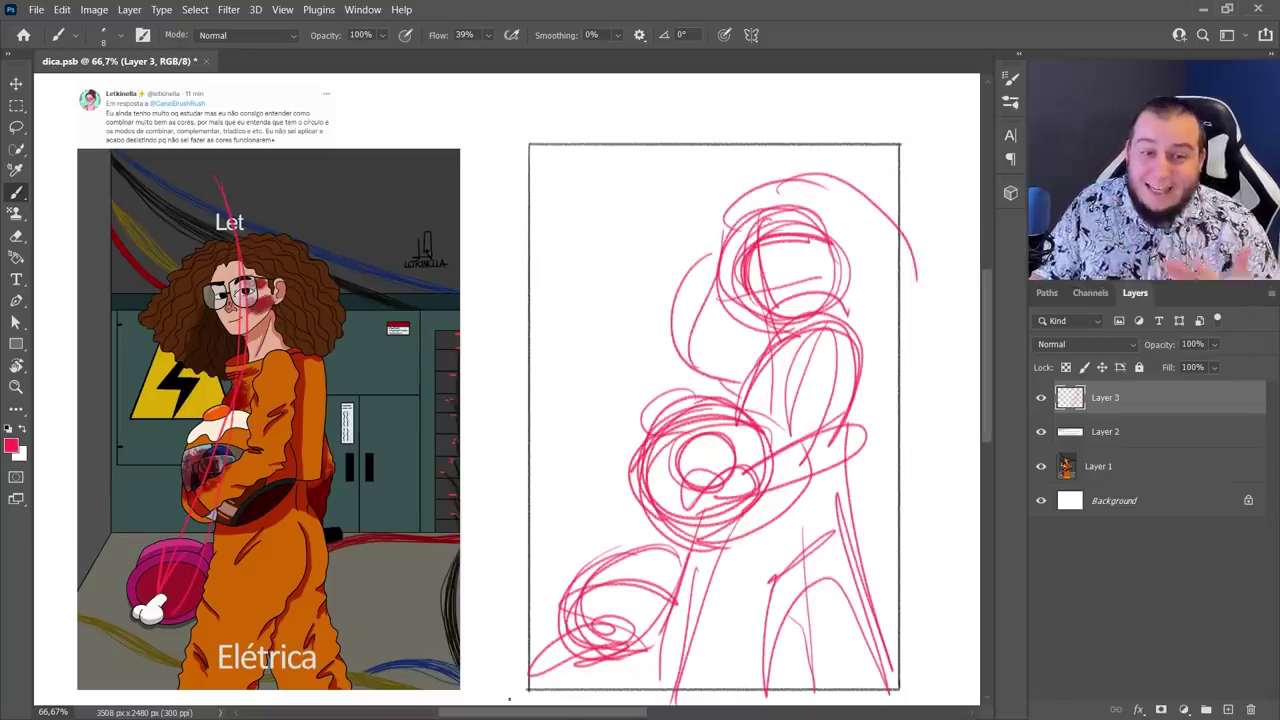
mouse_move(525, 115)
left_mouse_down()
mouse_move(925, 612)
mouse_move(886, 635)
left_mouse_up()
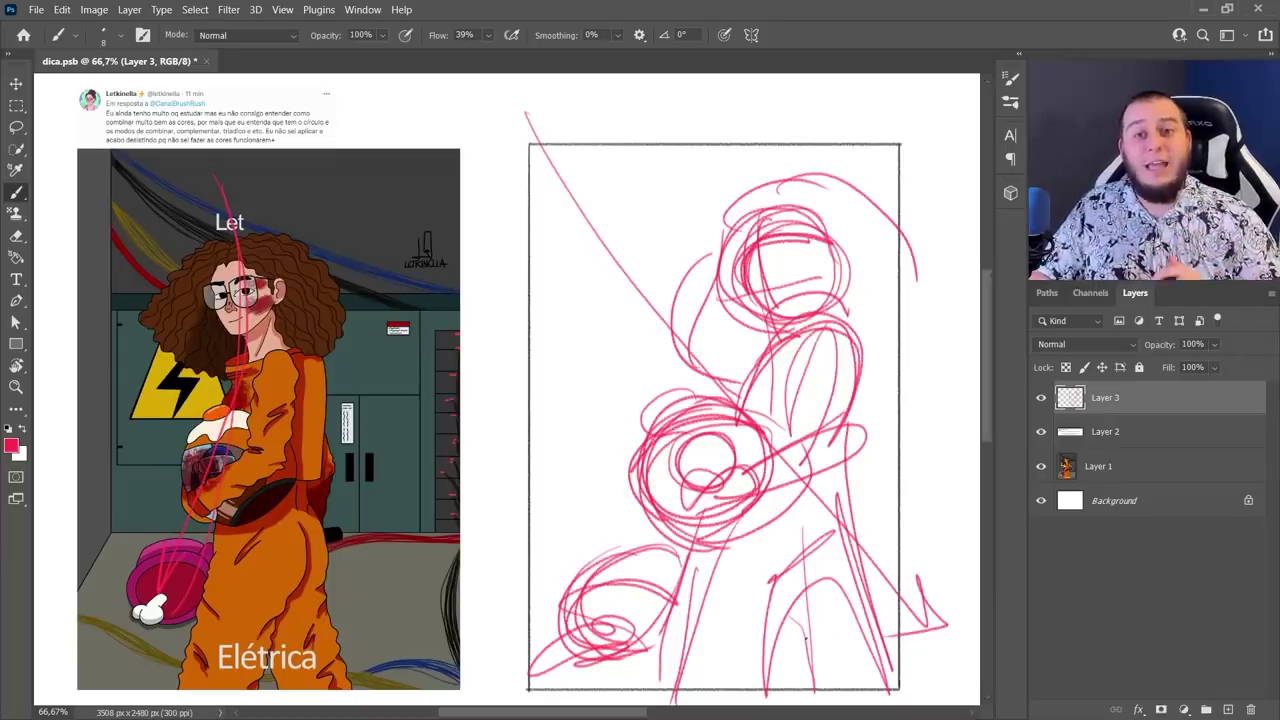
key("ctrl+z")
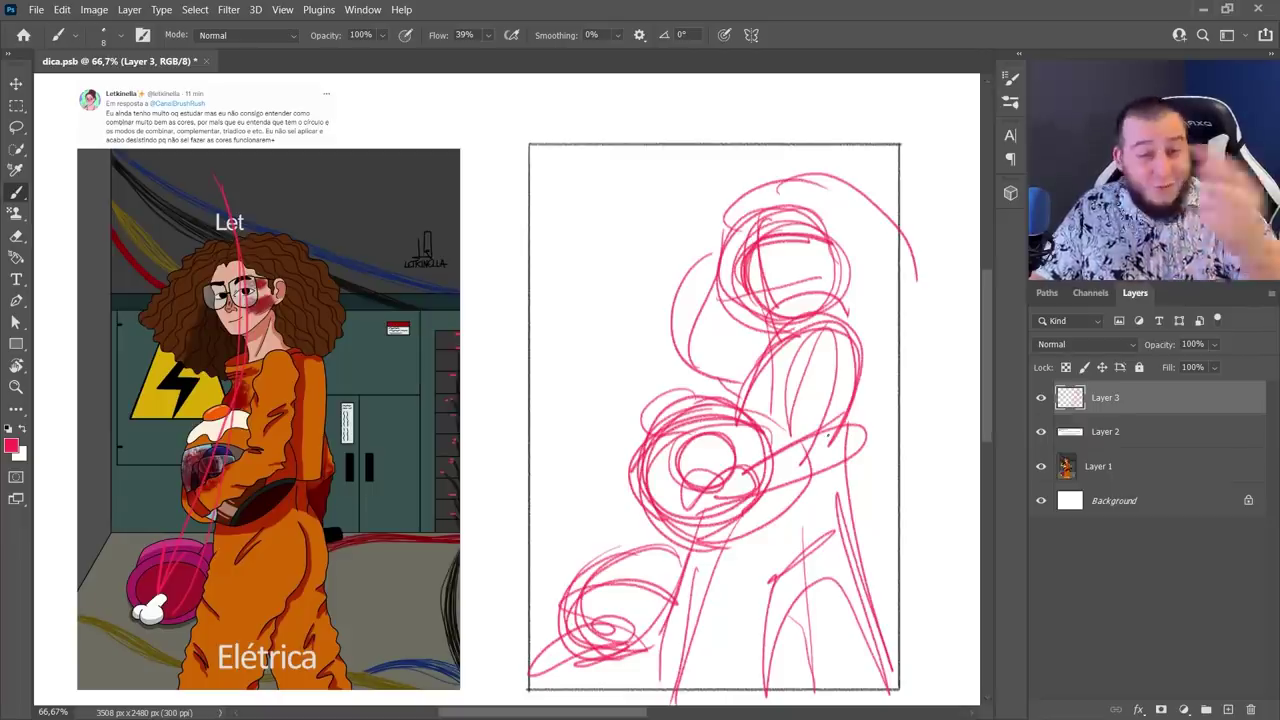
key("ctrl+t")
right_click(803, 417)
key("Escape")
key("Escape")
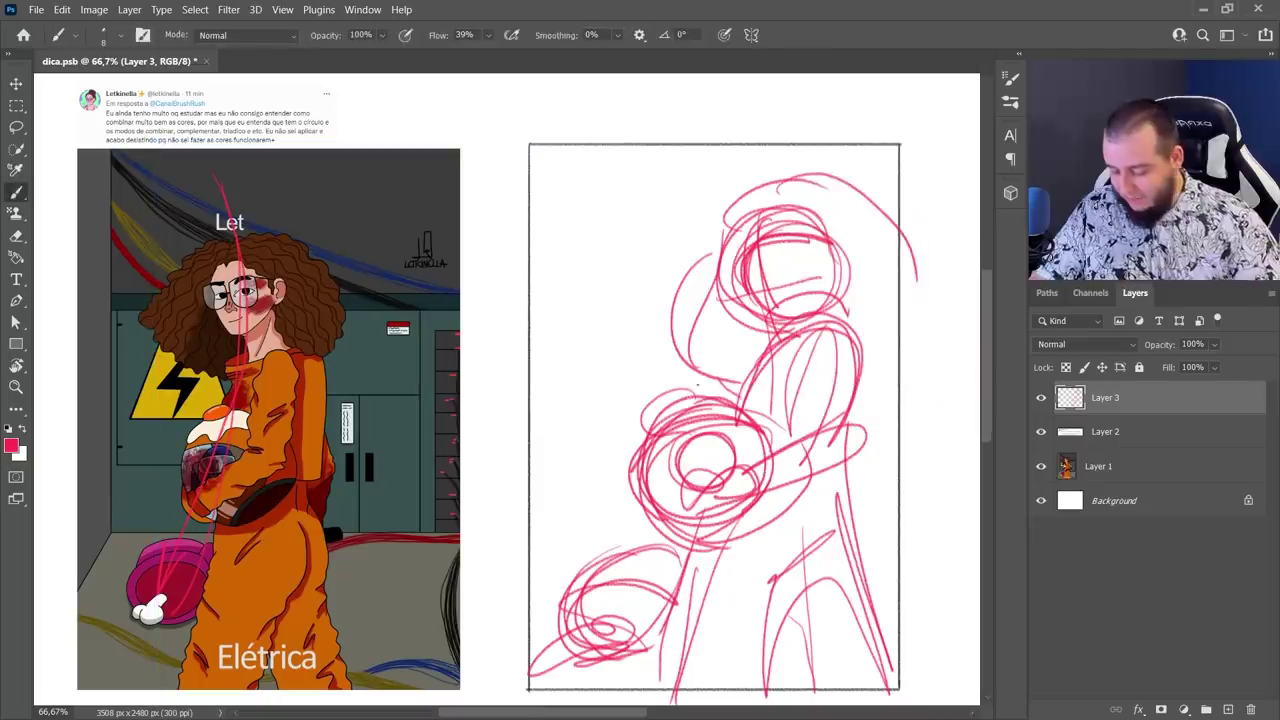
Select the framed sketch and flip it horizontally, leaving the reference illustration as it is
key("m")
left_click_drag(501, 123, 925, 693)
key("ctrl+t")
right_click(860, 465)
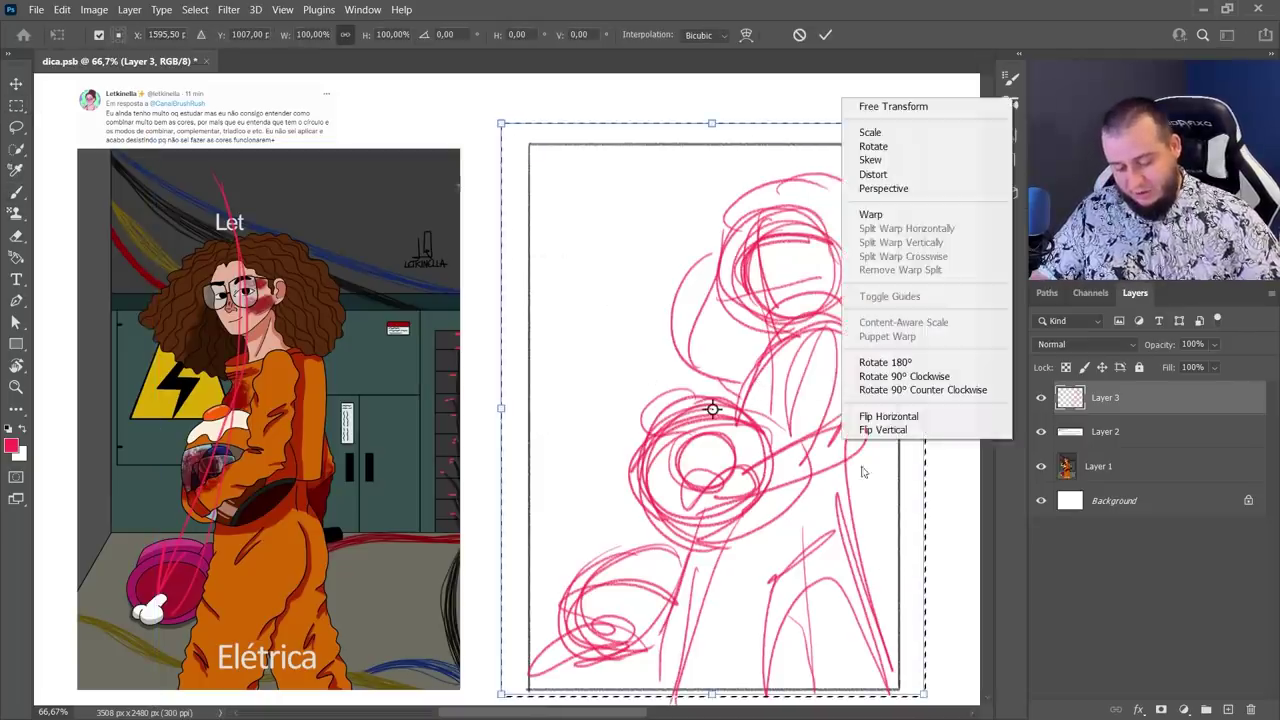
left_click(920, 418)
left_click(826, 36)
Redraw the fallen body beside the flipped figure's legs as stacked ellipses with curved outlines around them
left_click_drag(792, 516, 885, 541)
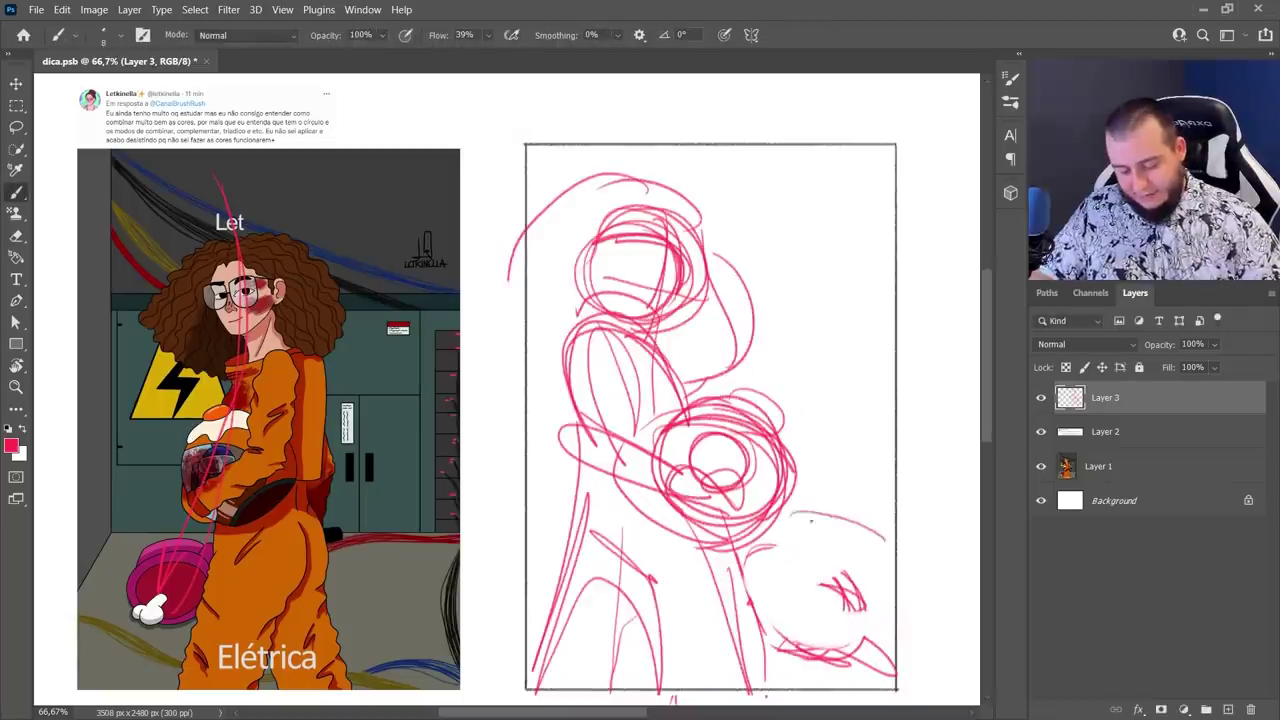
left_click_drag(768, 560, 766, 572)
left_click_drag(780, 604, 886, 592)
left_click_drag(735, 555, 846, 545)
left_click_drag(750, 526, 846, 519)
left_click_drag(777, 501, 865, 507)
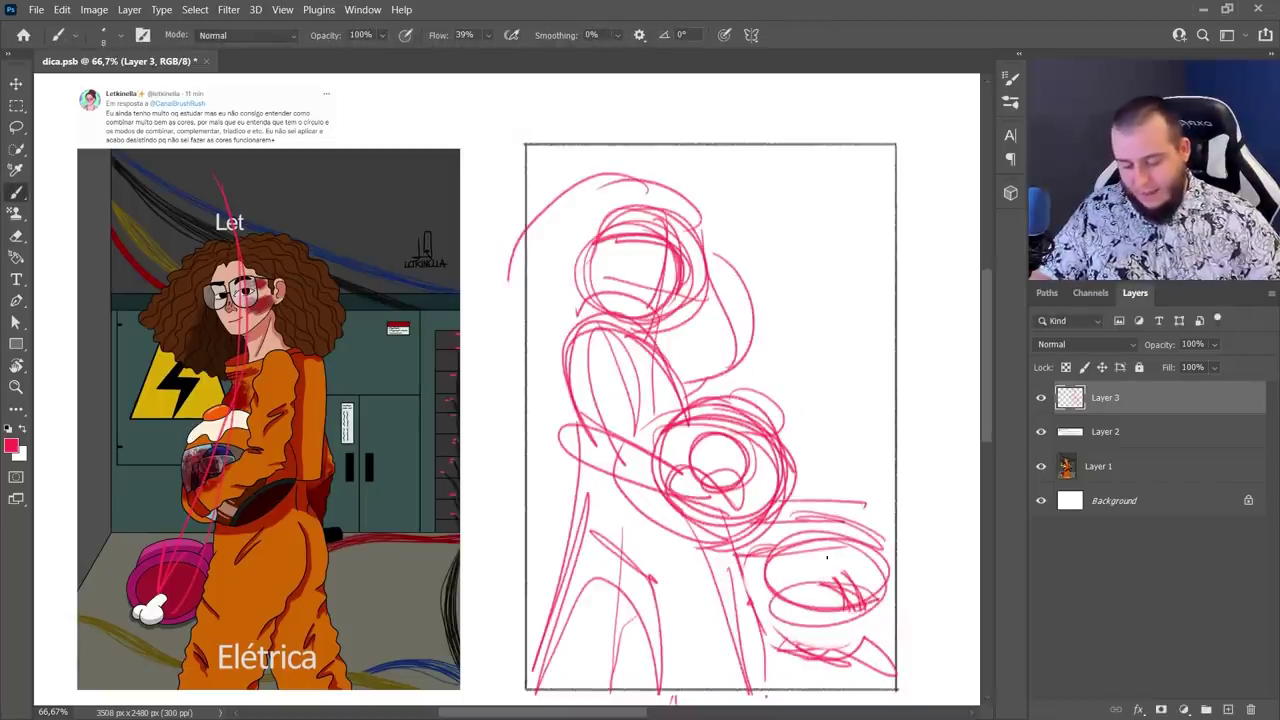
left_click_drag(785, 505, 900, 499)
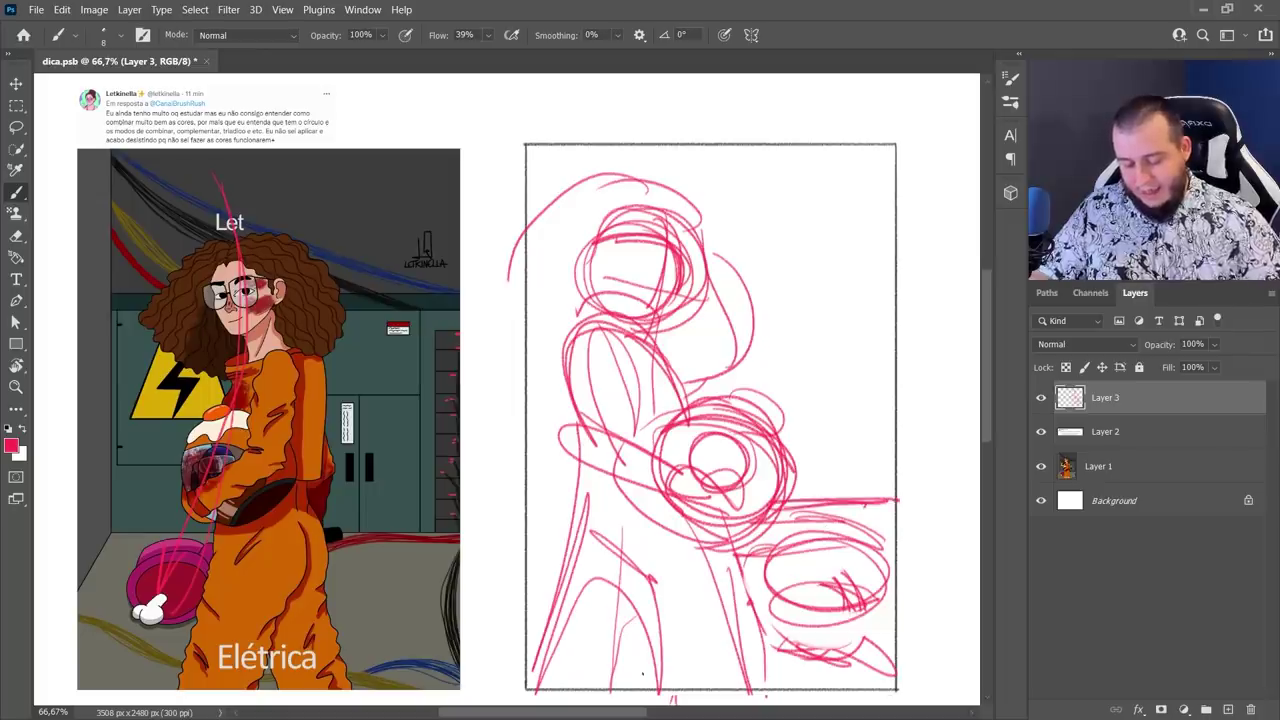
key("ctrl+z")
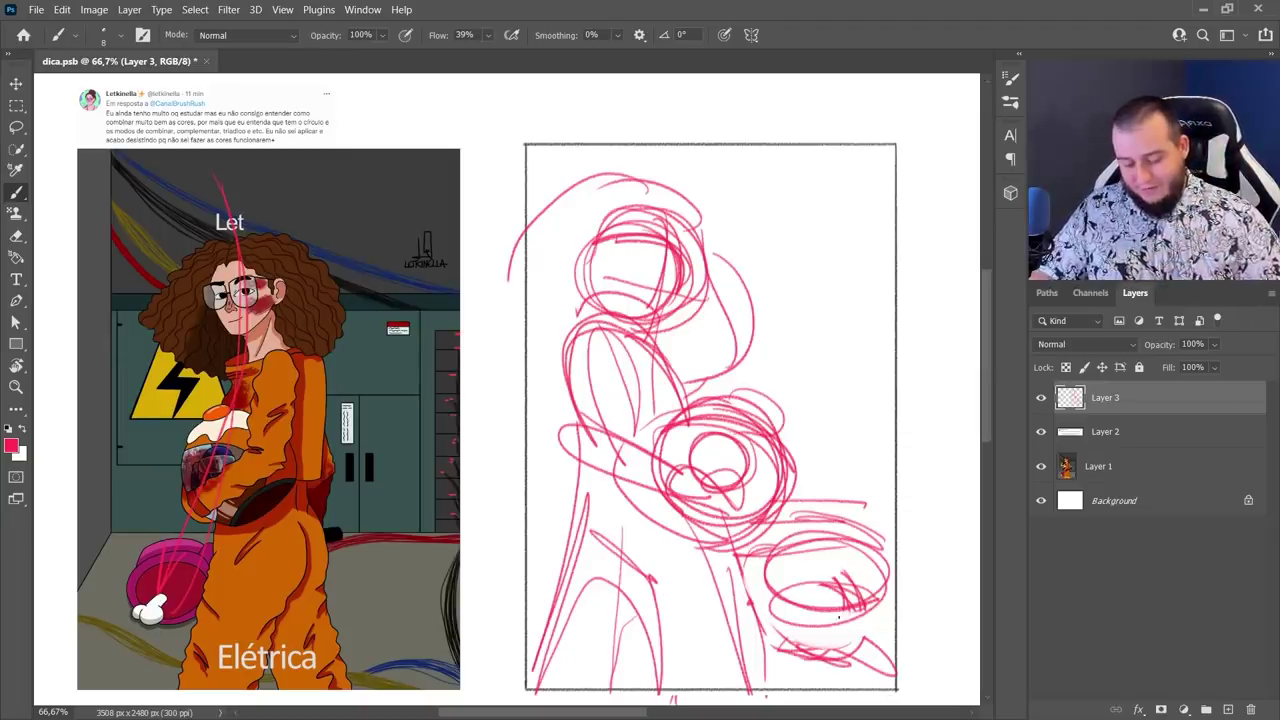
Draw a straight horizon line across the lower part of the frame, extending past its right edge
key("v")
mouse_move(761, 614)
left_mouse_down()
mouse_move(764, 562)
mouse_move(748, 653)
left_mouse_up()
key("b")
left_click(972, 571, "shift")
left_click_drag(970, 571, 984, 571)
Erase the fallen body's rough lines and redraw it as a flatter ellipse shape at the figure's feet
mouse_move(790, 570)
left_mouse_down()
mouse_move(752, 634)
mouse_move(700, 612)
left_mouse_up()
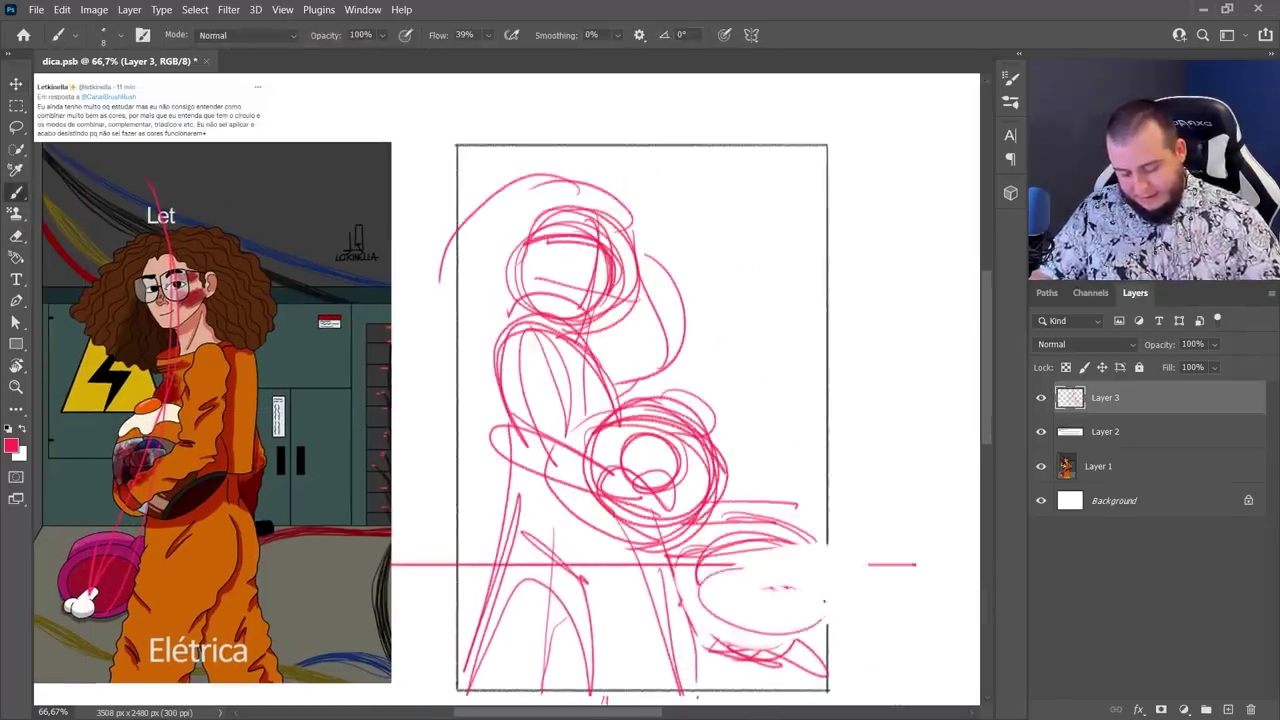
key("ctrl+z")
mouse_move(820, 586)
left_mouse_down()
mouse_move(700, 580)
mouse_move(676, 628)
mouse_move(790, 590)
left_mouse_up()
key("e")
left_click_drag(735, 630, 712, 598)
key("b")
mouse_move(796, 576)
left_mouse_down()
mouse_move(710, 605)
mouse_move(796, 596)
left_mouse_up()
key("e")
mouse_move(825, 665)
left_mouse_down()
mouse_move(700, 649)
mouse_move(706, 678)
left_mouse_up()
key("b")
left_click_drag(752, 622, 662, 698)
Draw perspective guide lines over the floor and wall, converging toward a vanishing point on the horizon right of the frame
left_click_drag(886, 561, 580, 648)
left_click_drag(868, 570, 841, 688)
left_click_drag(420, 697, 888, 562)
left_click_drag(392, 604, 942, 603)
left_click_drag(482, 672, 884, 664)
left_click_drag(585, 113, 912, 562)
left_click_drag(774, 122, 928, 598)
left_click_drag(902, 86, 950, 584)
left_click_drag(392, 284, 856, 562)
left_click_drag(398, 518, 870, 598)
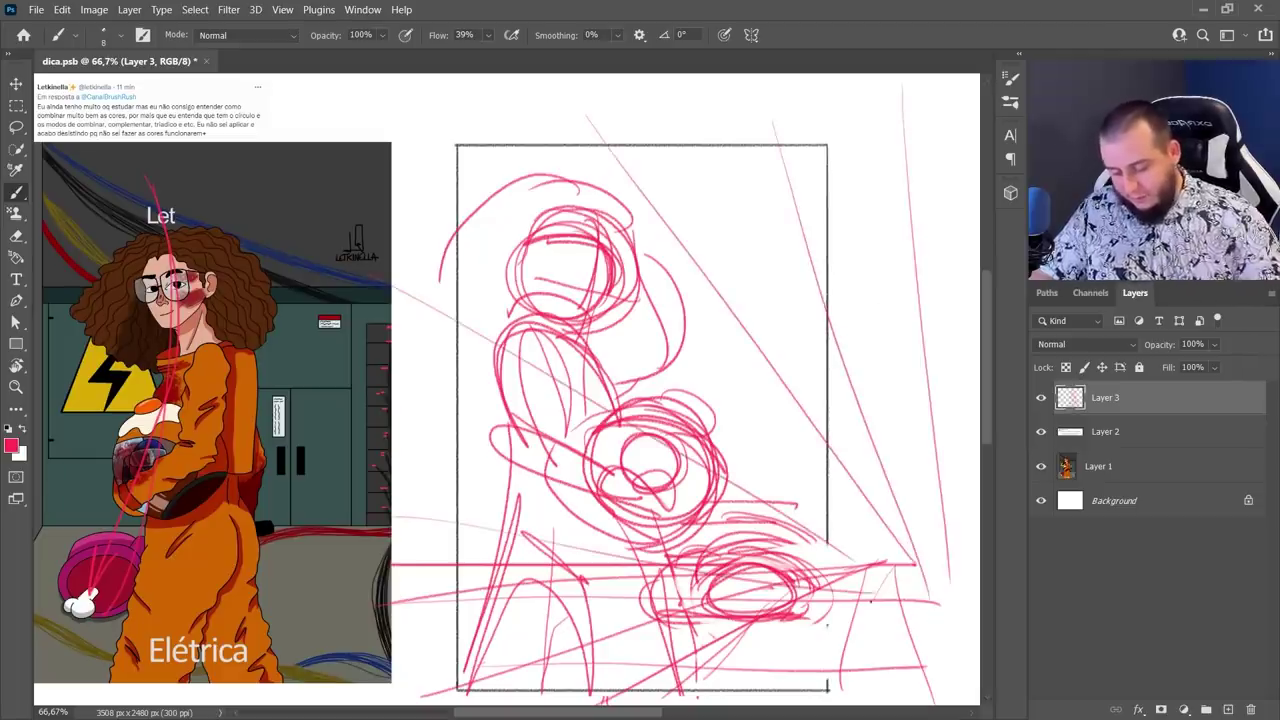
Sketch the background wall's near-horizontal panel lines behind the figure, up to the frame's top edge
left_click_drag(612, 246, 960, 241)
left_click_drag(678, 358, 978, 356)
left_click_drag(664, 436, 956, 426)
left_click_drag(768, 422, 904, 420)
left_click_drag(762, 420, 758, 536)
left_click_drag(762, 420, 876, 420)
left_click_drag(744, 314, 910, 314)
left_click_drag(556, 342, 746, 314)
mouse_move(646, 318)
left_mouse_down()
mouse_move(948, 310)
mouse_move(874, 310)
left_mouse_up()
left_click_drag(578, 240, 954, 232)
left_click_drag(656, 238, 966, 220)
left_click_drag(468, 162, 850, 145)
Add vertical divisions to the background wall beside the figure, plus extra panel lines near the top
left_click_drag(470, 150, 486, 320)
left_click_drag(730, 318, 732, 484)
left_click_drag(758, 330, 760, 404)
left_click_drag(720, 318, 724, 532)
left_click_drag(642, 310, 900, 308)
left_click_drag(740, 338, 760, 536)
mouse_move(762, 362)
left_mouse_down()
mouse_move(794, 362)
mouse_move(792, 546)
left_mouse_up()
left_click_drag(688, 322, 692, 514)
left_click_drag(648, 250, 656, 422)
left_click_drag(630, 220, 902, 186)
left_click_drag(620, 174, 726, 160)
left_click_drag(492, 176, 490, 422)
left_click_drag(708, 322, 698, 430)
left_click_drag(698, 324, 736, 398)
key("ctrl+z")
key("ctrl+z")
left_click_drag(648, 328, 650, 411)
key("ctrl+z")
Sketch a narrow upright panel on the wall just right of the helmet
left_click_drag(716, 354, 717, 456)
left_click_drag(717, 354, 748, 457)
mouse_move(735, 362)
left_mouse_down()
mouse_move(720, 440)
mouse_move(746, 440)
left_mouse_up()
Sketch a box with vertical slats above the fallen body and add vertical strokes along the frame's left edge
left_click_drag(761, 424, 758, 514)
mouse_move(786, 434)
left_mouse_down()
mouse_move(780, 536)
mouse_move(785, 516)
left_mouse_up()
mouse_move(786, 435)
left_mouse_down()
mouse_move(878, 435)
mouse_move(807, 544)
left_mouse_up()
left_click_drag(822, 440, 817, 537)
left_click_drag(861, 435, 836, 540)
left_click_drag(786, 540, 886, 556)
left_click_drag(880, 434, 888, 514)
left_click_drag(758, 425, 880, 430)
left_click_drag(880, 430, 882, 553)
left_click_drag(774, 546, 894, 552)
left_click_drag(494, 410, 478, 570)
left_click_drag(457, 526, 446, 601)
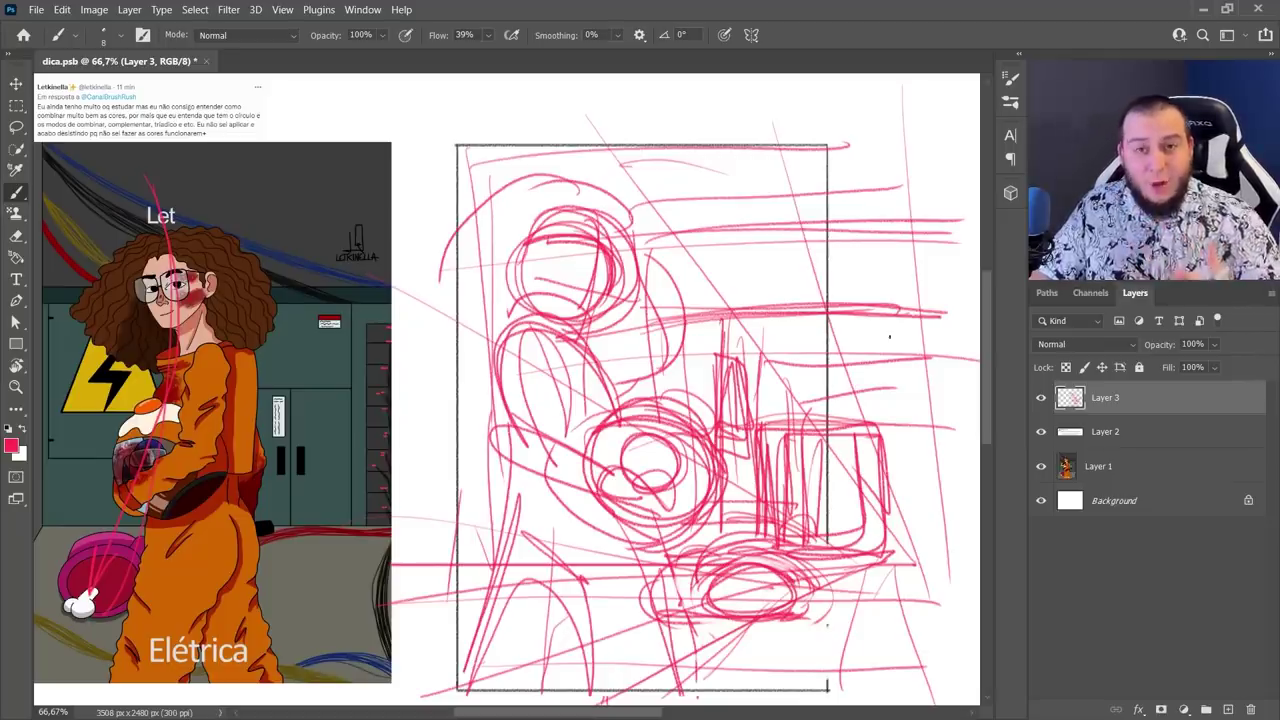
Fade the rough sketch layer by lowering its opacity, add a new layer above it and reset to the default colours
left_click(1043, 402)
left_click(1042, 398)
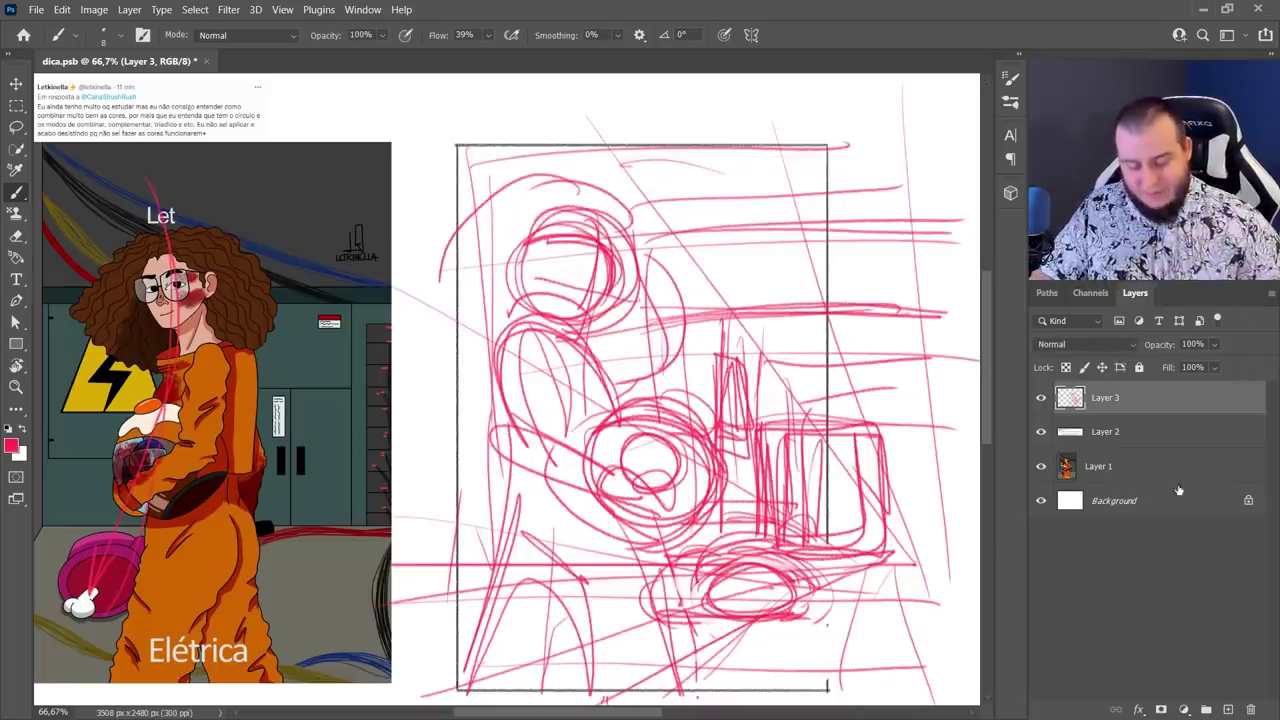
mouse_move(1215, 344)
left_mouse_down()
mouse_move(1196, 368)
mouse_move(1173, 368)
left_mouse_up()
left_click(1229, 709)
key("d")
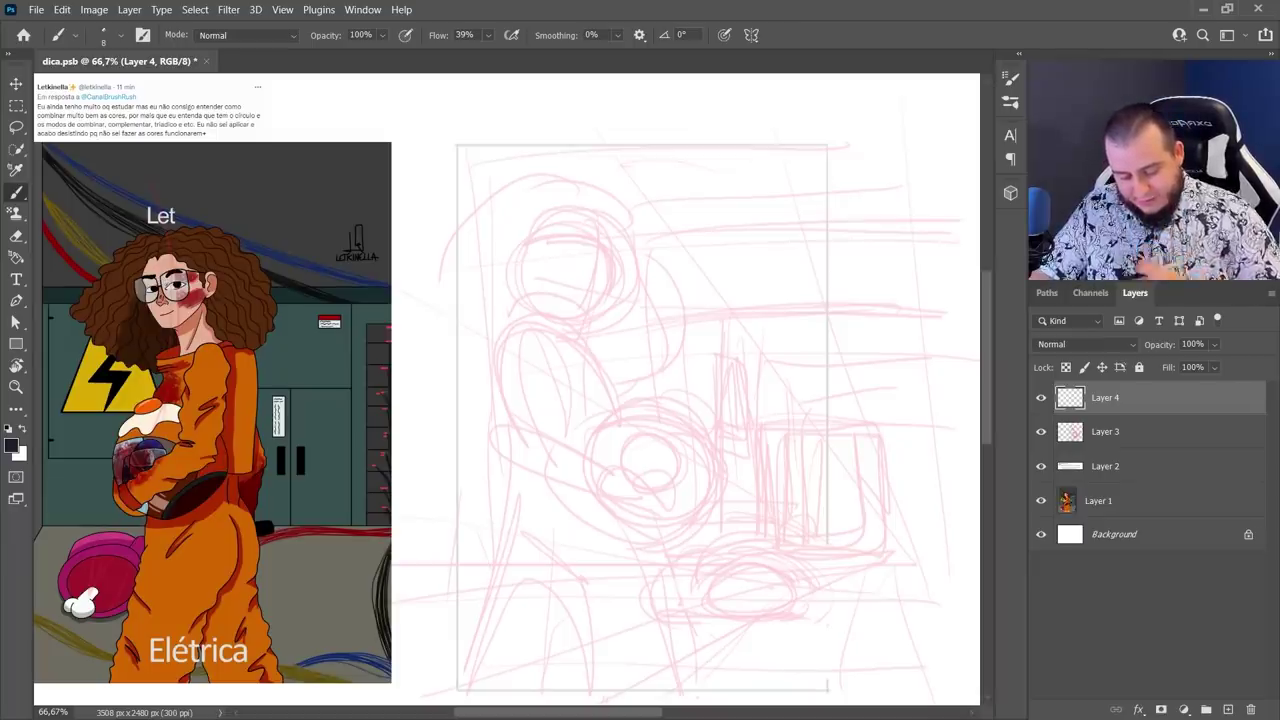
Draw the character's head, jaw, neck and suit collar in dark lines over the faded sketch
mouse_move(538, 238)
left_mouse_down()
mouse_move(596, 206)
mouse_move(618, 260)
left_mouse_up()
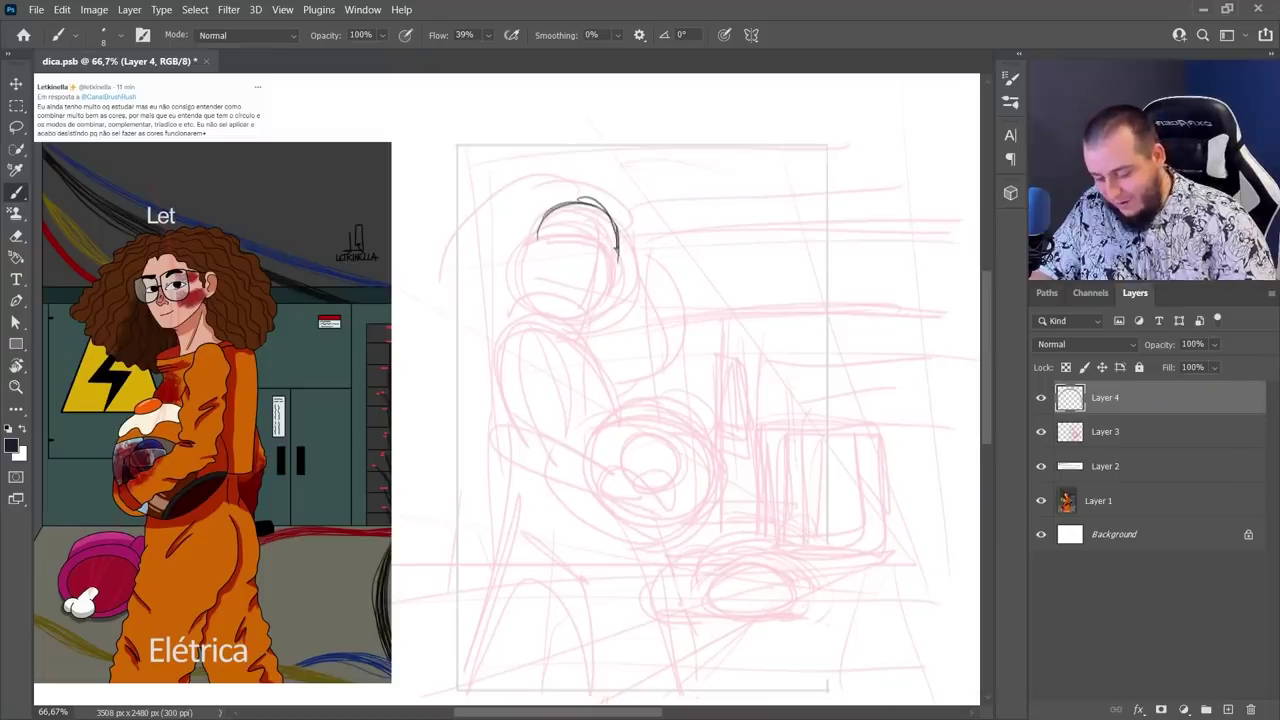
left_click_drag(618, 252, 600, 310)
left_click_drag(544, 216, 546, 240)
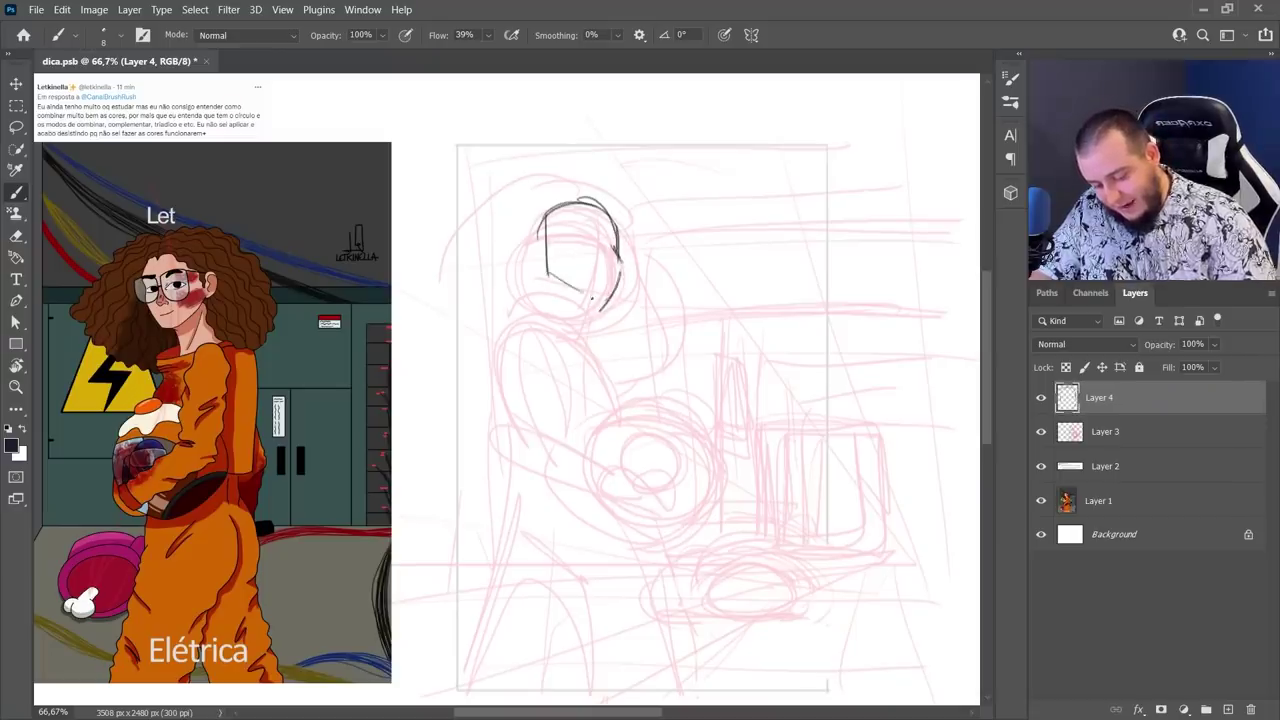
mouse_move(540, 256)
left_mouse_down()
mouse_move(534, 300)
mouse_move(578, 300)
mouse_move(605, 334)
left_mouse_up()
mouse_move(514, 293)
left_mouse_down()
mouse_move(498, 321)
mouse_move(606, 327)
left_mouse_up()
left_click_drag(498, 321, 608, 333)
Draw the character's back, upper arm, bent elbow, forearm and hand reaching toward the helmet
left_click_drag(495, 308, 488, 408)
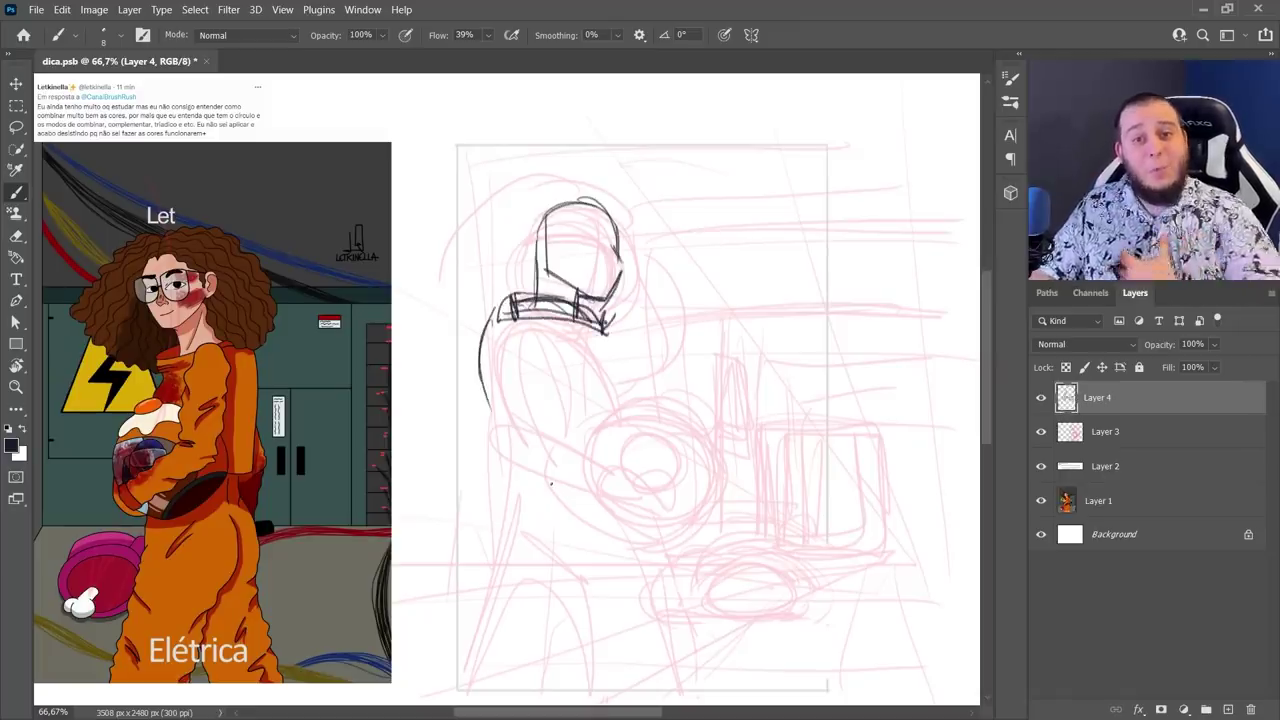
mouse_move(512, 326)
left_mouse_down()
mouse_move(494, 432)
mouse_move(548, 426)
left_mouse_up()
mouse_move(544, 330)
left_mouse_down()
mouse_move(584, 404)
mouse_move(520, 440)
left_mouse_up()
left_click_drag(540, 446, 584, 412)
mouse_move(578, 400)
left_mouse_down()
mouse_move(592, 444)
mouse_move(528, 500)
left_mouse_up()
left_click_drag(522, 462, 598, 522)
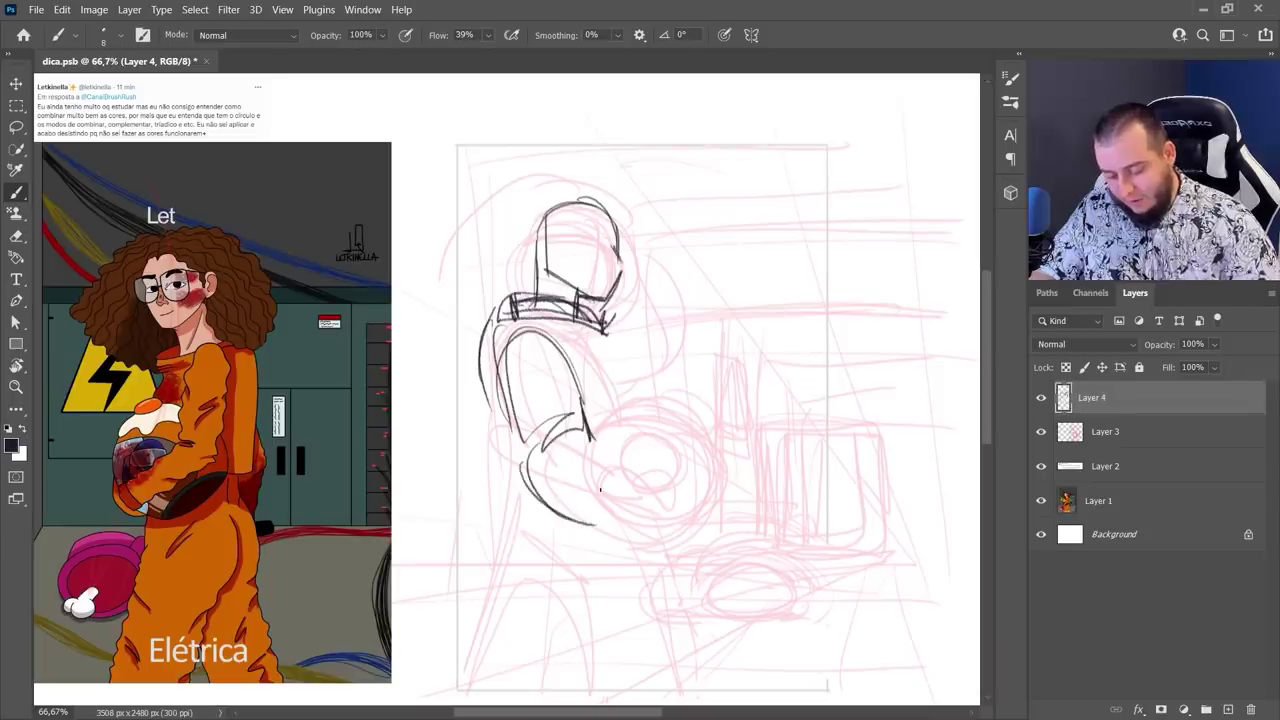
left_click_drag(598, 444, 640, 552)
mouse_move(560, 526)
left_mouse_down()
mouse_move(645, 550)
mouse_move(688, 513)
mouse_move(690, 526)
left_mouse_up()
left_click_drag(653, 534, 721, 534)
Erase the collar and stray back lines, and redraw the shoulders, chest edge and outer arm contour
key("e")
mouse_move(492, 315)
left_mouse_down()
mouse_move(482, 402)
mouse_move(523, 461)
mouse_move(562, 320)
mouse_move(606, 334)
mouse_move(644, 393)
left_mouse_up()
key("b")
key("e")
key("b")
key("e")
key("b")
mouse_move(610, 342)
left_mouse_down()
mouse_move(635, 413)
mouse_move(619, 416)
left_mouse_up()
key("e")
left_click_drag(488, 340, 520, 458)
key("b")
left_click_drag(493, 320, 526, 470)
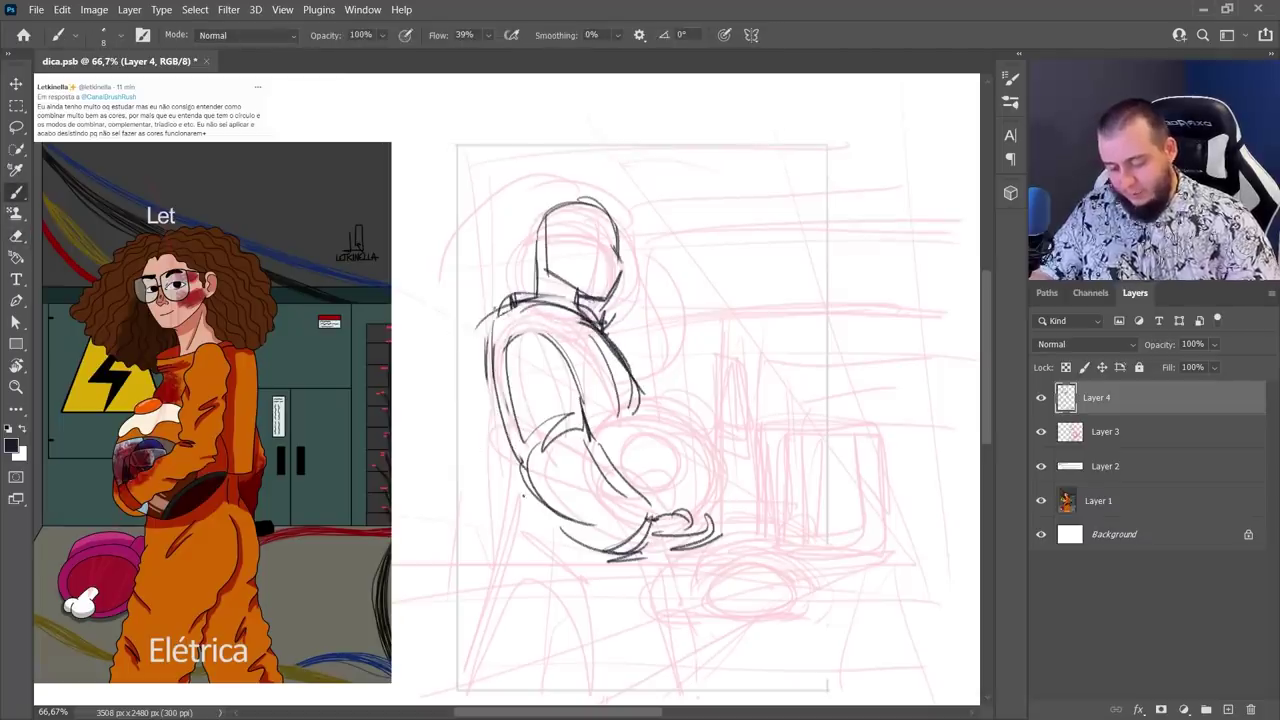
key("e")
mouse_move(510, 368)
left_mouse_down()
mouse_move(524, 455)
mouse_move(552, 331)
mouse_move(591, 391)
left_mouse_up()
Draw a tall rounded backpack behind the character's shoulder, with a double line along its base
key("b")
mouse_move(493, 331)
left_mouse_down()
mouse_move(576, 374)
mouse_move(456, 333)
mouse_move(454, 488)
left_mouse_up()
mouse_move(490, 328)
left_mouse_down()
mouse_move(442, 446)
mouse_move(461, 493)
left_mouse_up()
left_click_drag(456, 495, 511, 490)
left_click_drag(443, 350, 480, 493)
mouse_move(444, 350)
left_mouse_down()
mouse_move(480, 334)
mouse_move(446, 376)
left_mouse_up()
key("e")
key("b")
mouse_move(444, 350)
left_mouse_down()
mouse_move(500, 322)
mouse_move(456, 496)
left_mouse_up()
left_click_drag(456, 498, 515, 491)
left_click_drag(450, 514, 516, 505)
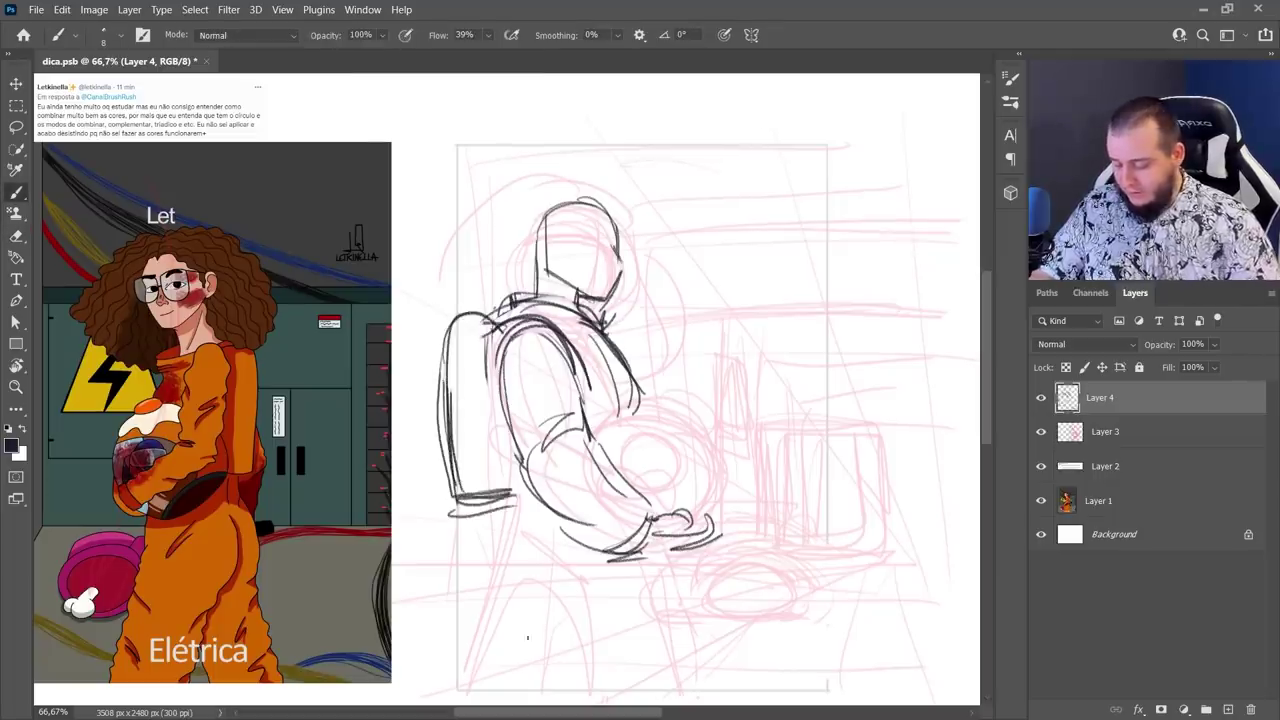
Draw the character's eyebrows, eyes, nose and mouth, and erase and refine the front edge of the face
left_click_drag(598, 204, 592, 230)
mouse_move(586, 214)
left_mouse_down()
mouse_move(600, 230)
mouse_move(582, 244)
left_mouse_up()
key("e")
key("b")
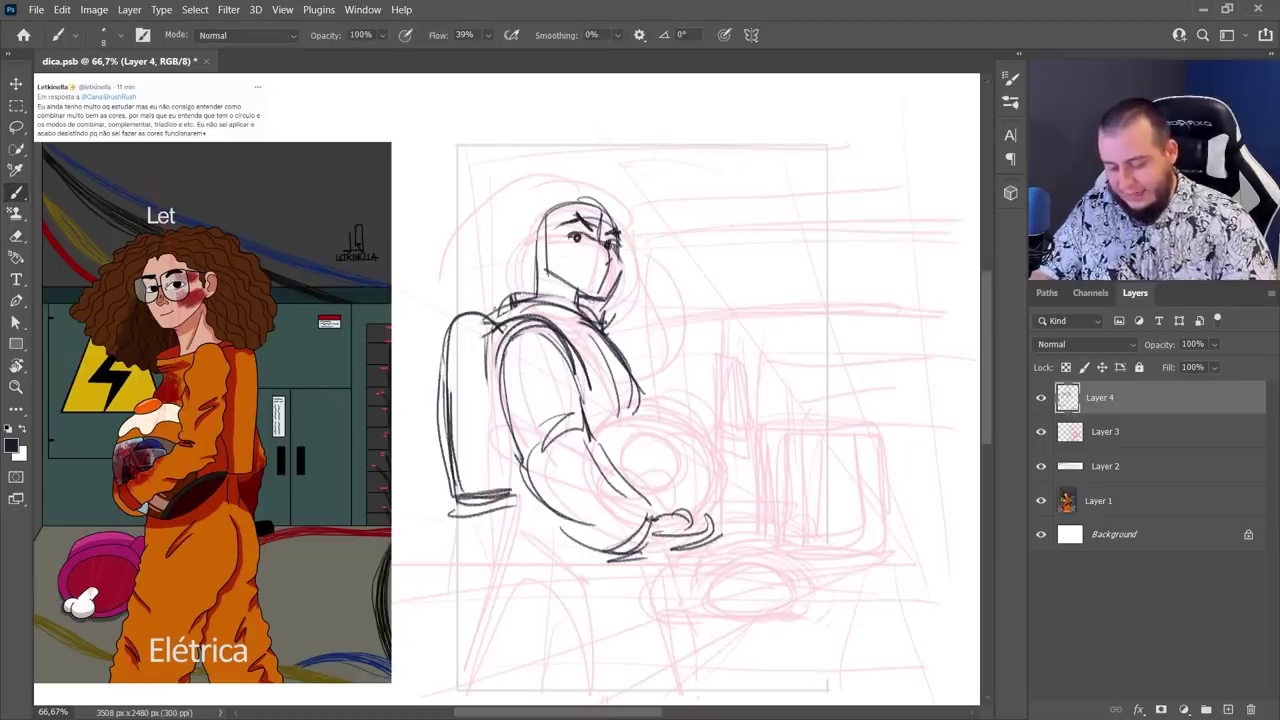
key("e")
left_click_drag(612, 250, 602, 301)
key("b")
key("e")
key("b")
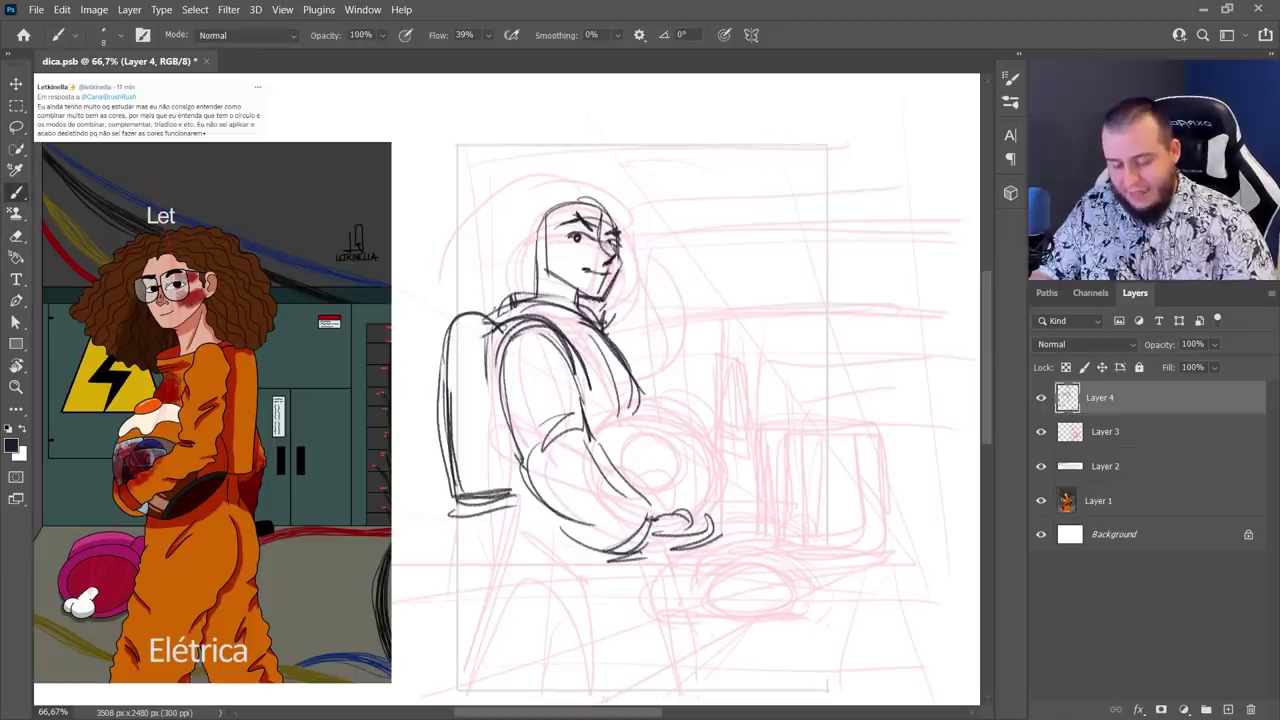
Draw the voluminous hair outline around the head on both sides, including the inner hairline beside the face
mouse_move(557, 185)
left_mouse_down()
mouse_move(597, 190)
mouse_move(656, 264)
left_mouse_up()
left_click_drag(658, 260, 640, 334)
left_click_drag(562, 180, 466, 240)
left_click_drag(512, 181, 478, 299)
mouse_move(546, 206)
left_mouse_down()
mouse_move(535, 302)
mouse_move(516, 294)
left_mouse_up()
Draw the glasses and ear on the face, erasing overlapping lines and touching up the hairline
mouse_move(546, 236)
left_mouse_down()
mouse_move(540, 272)
mouse_move(604, 250)
left_mouse_up()
left_click_drag(604, 234, 634, 242)
left_click_drag(657, 583, 625, 545)
key("e")
mouse_move(592, 232)
left_mouse_down()
mouse_move(556, 290)
mouse_move(572, 248)
left_mouse_up()
key("b")
key("e")
mouse_move(584, 196)
left_mouse_down()
mouse_move(540, 200)
mouse_move(584, 211)
left_mouse_up()
key("b")
left_click_drag(566, 196, 586, 230)
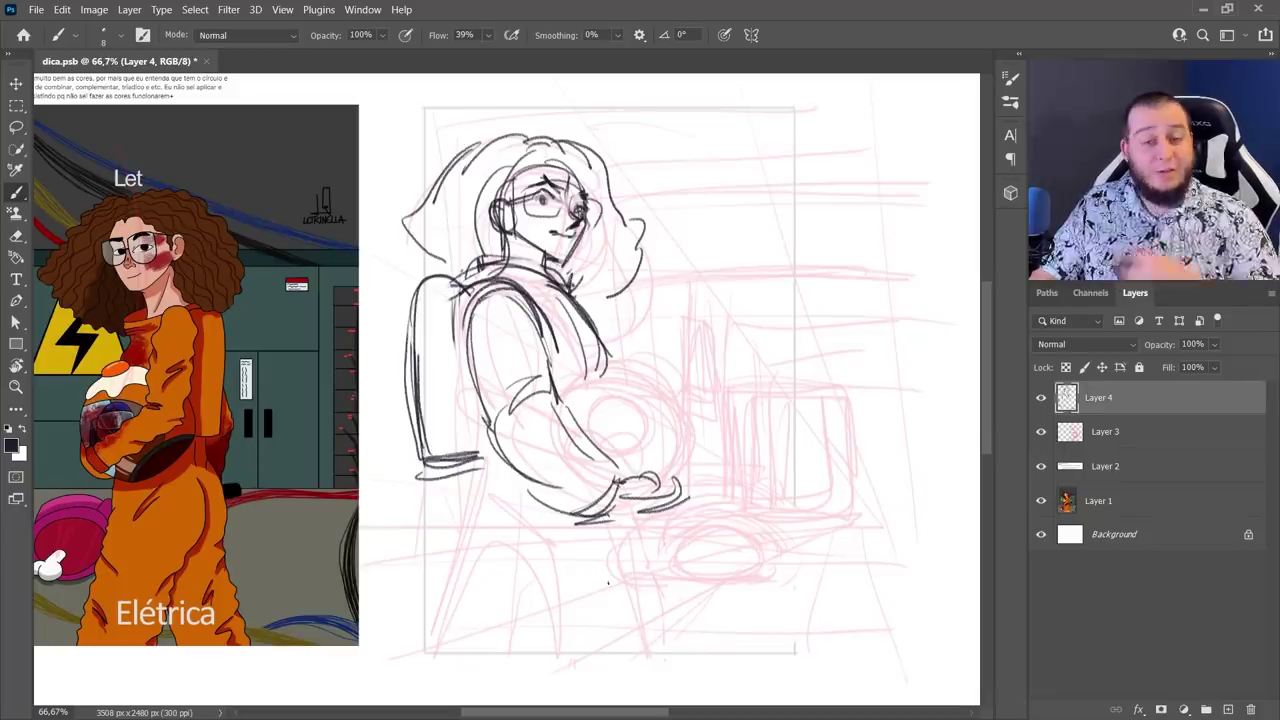
Erase part of the character's hand and redraw its curled fingers
key("e")
mouse_move(632, 502)
left_mouse_down()
mouse_move(650, 508)
mouse_move(650, 482)
left_mouse_up()
key("b")
left_click_drag(638, 482, 670, 506)
Draw a wider straight-edged frame around the composition and erase the backpack lines outside its border
left_click_drag(421, 108, 421, 628)
key("e")
left_click_drag(405, 485, 404, 205)
key("b")
key("e")
key("b")
mouse_move(420, 103)
left_mouse_down()
mouse_move(420, 626)
mouse_move(692, 653)
mouse_move(878, 653)
mouse_move(858, 105)
left_mouse_up()
left_click(420, 105, "shift")
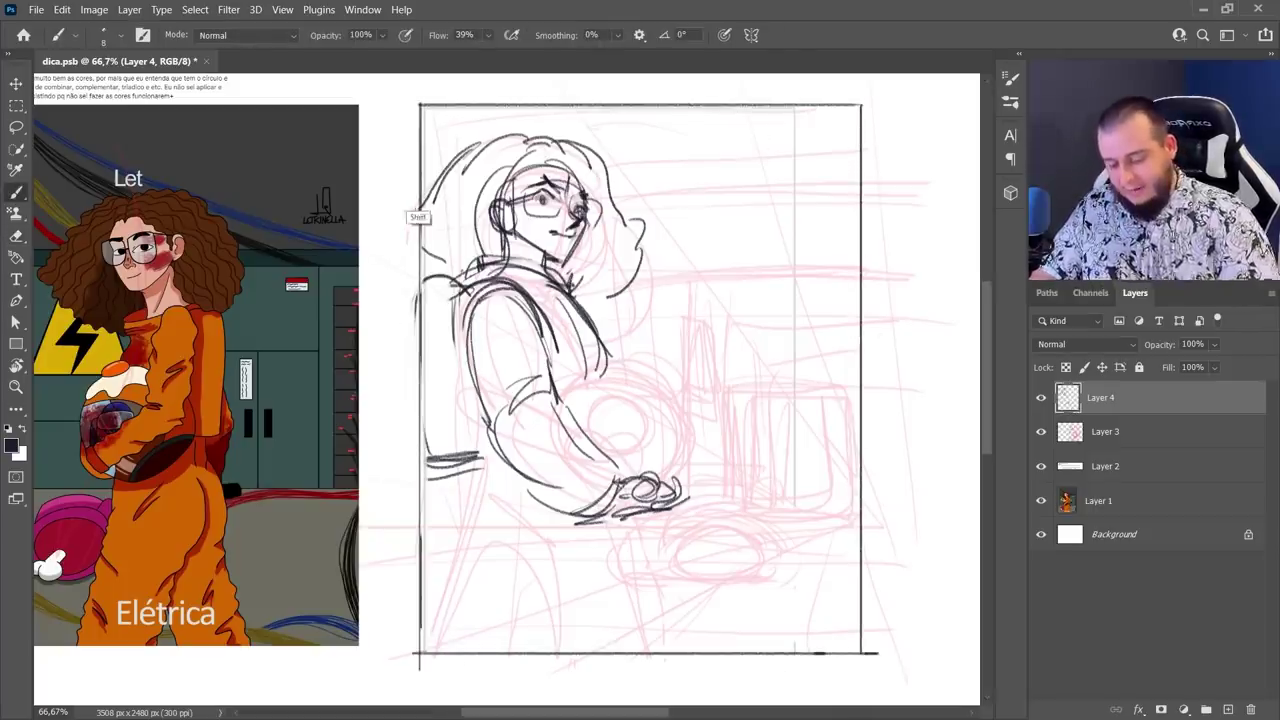
Draw the room's back corner, receding ceiling edge and wall verticals, with the cabinet's horizontal top and first divisions
left_click_drag(750, 393, 858, 389)
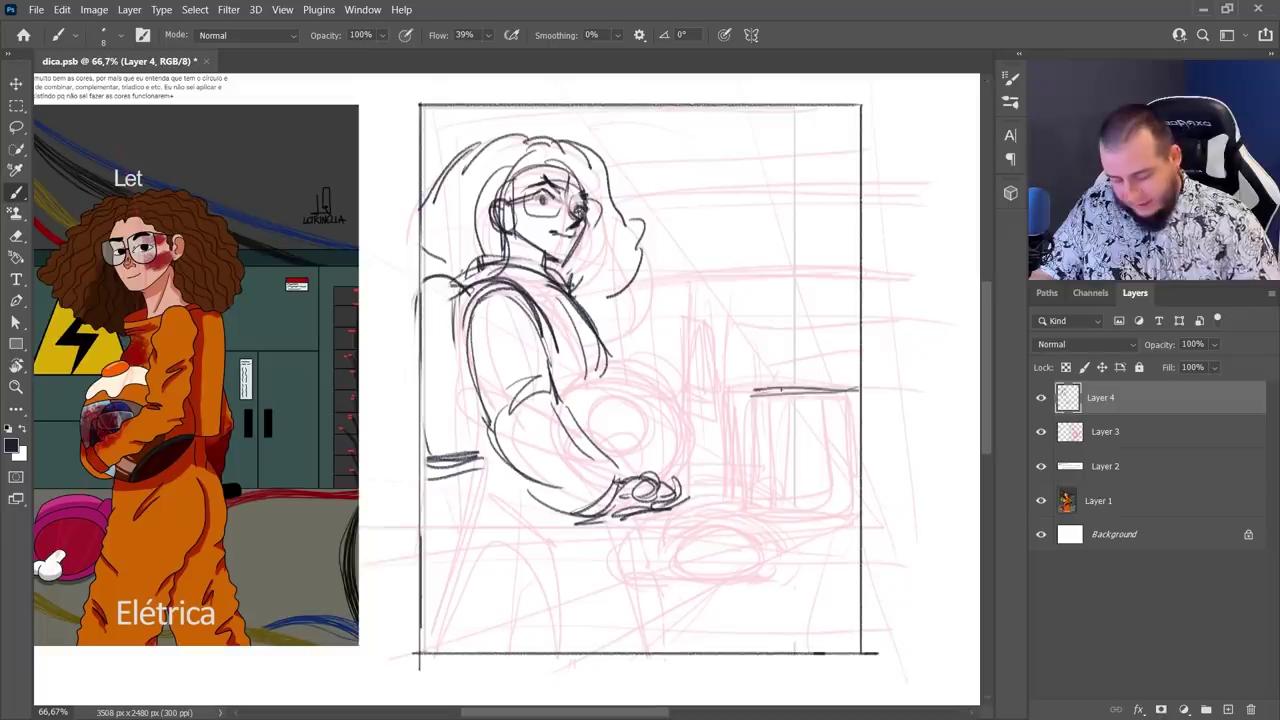
mouse_move(640, 245)
left_mouse_down()
mouse_move(746, 352)
mouse_move(866, 347)
left_mouse_up()
mouse_move(752, 350)
left_mouse_down()
mouse_move(854, 349)
mouse_move(752, 500)
left_mouse_up()
left_click_drag(745, 354, 746, 522)
left_click_drag(704, 346, 704, 436)
left_click_drag(697, 320, 699, 504)
left_click_drag(706, 328, 707, 508)
mouse_move(742, 398)
left_mouse_down()
mouse_move(858, 398)
mouse_move(779, 516)
left_mouse_up()
left_click_drag(752, 426, 784, 426)
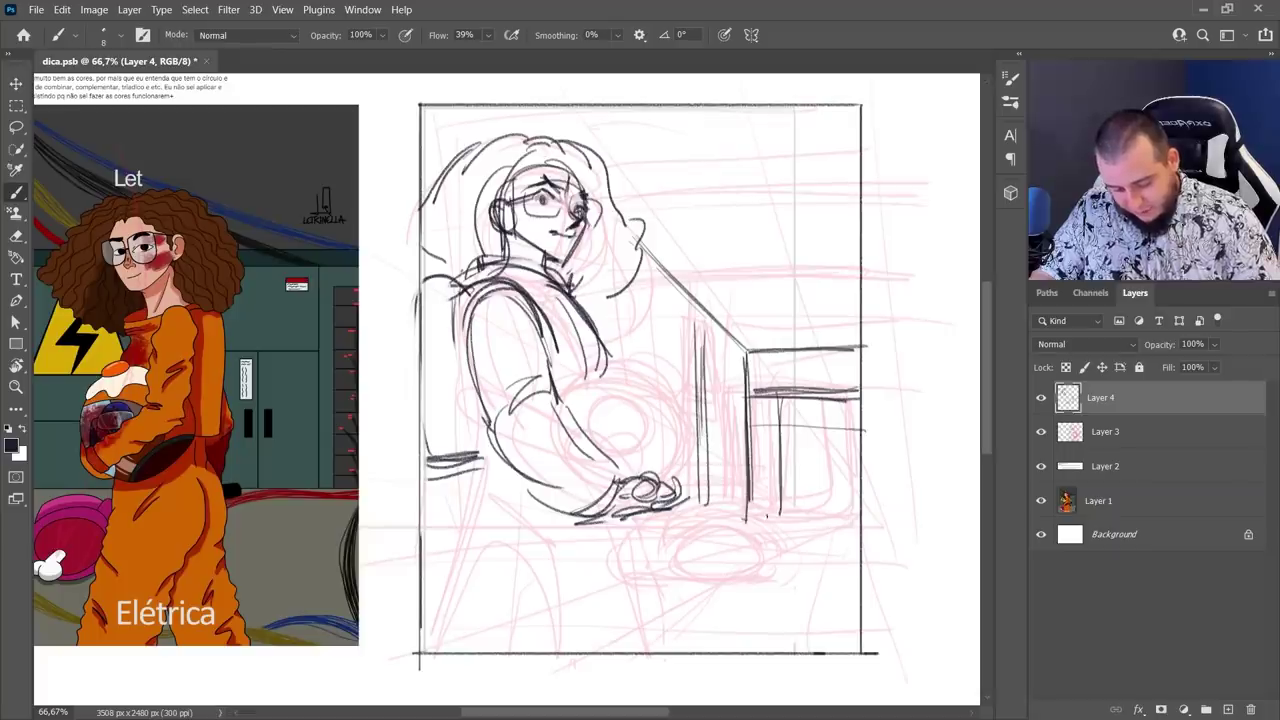
Draw the cabinet's base line and vertical door divisions against the back wall
left_click_drag(742, 518, 858, 518)
left_click_drag(777, 398, 787, 518)
left_click_drag(815, 444, 815, 478)
left_click_drag(825, 432, 825, 518)
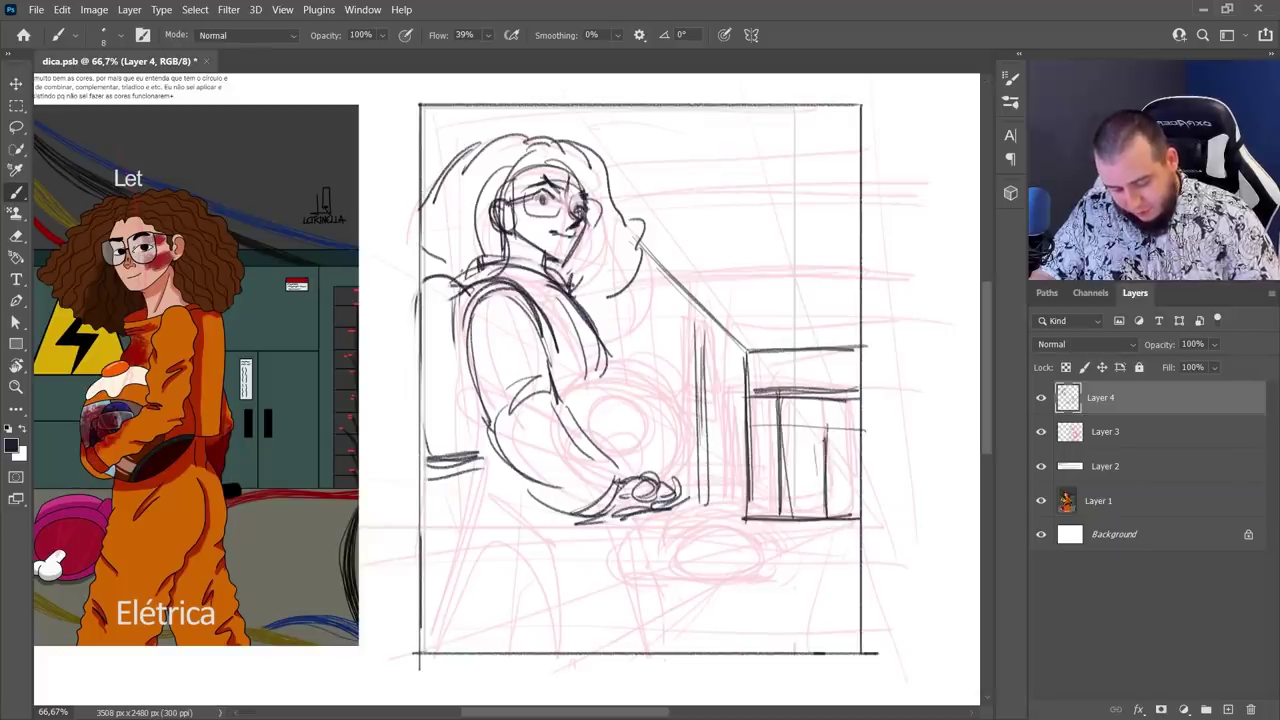
Add small upper panels and handles to the cabinet, and draw a triangular lightning warning sign on the side wall
left_click_drag(803, 397, 804, 432)
left_click_drag(746, 433, 808, 430)
left_click_drag(807, 391, 807, 431)
mouse_move(756, 403)
left_mouse_down()
mouse_move(756, 419)
mouse_move(727, 370)
mouse_move(742, 436)
left_mouse_up()
left_click_drag(712, 418, 713, 434)
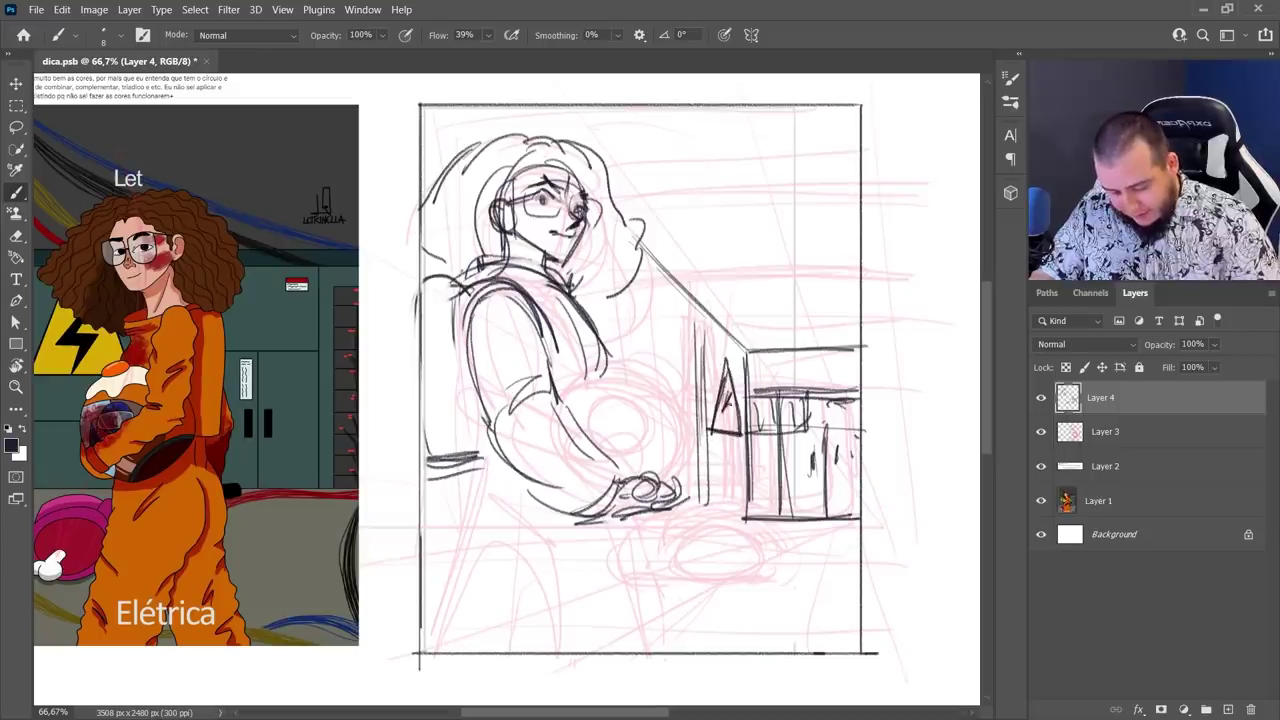
left_click_drag(714, 440, 728, 364)
mouse_move(730, 370)
left_mouse_down()
mouse_move(742, 440)
mouse_move(734, 422)
left_mouse_up()
Draw horizontal ceiling lines, a diagonal edge above the hair and vertical panel lines on the side wall behind the character
mouse_move(698, 312)
left_mouse_down()
mouse_move(699, 504)
mouse_move(684, 516)
mouse_move(890, 285)
left_mouse_up()
left_click_drag(612, 186, 884, 168)
left_click_drag(497, 135, 458, 97)
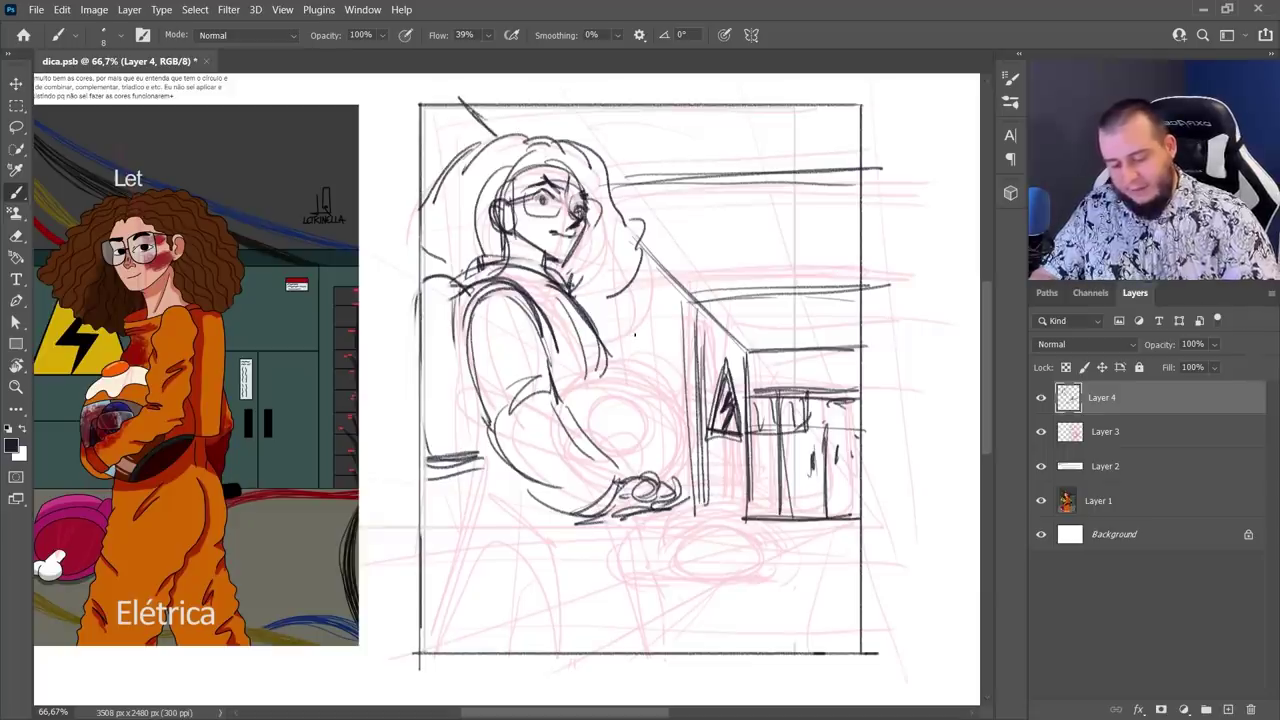
left_click_drag(634, 256, 630, 368)
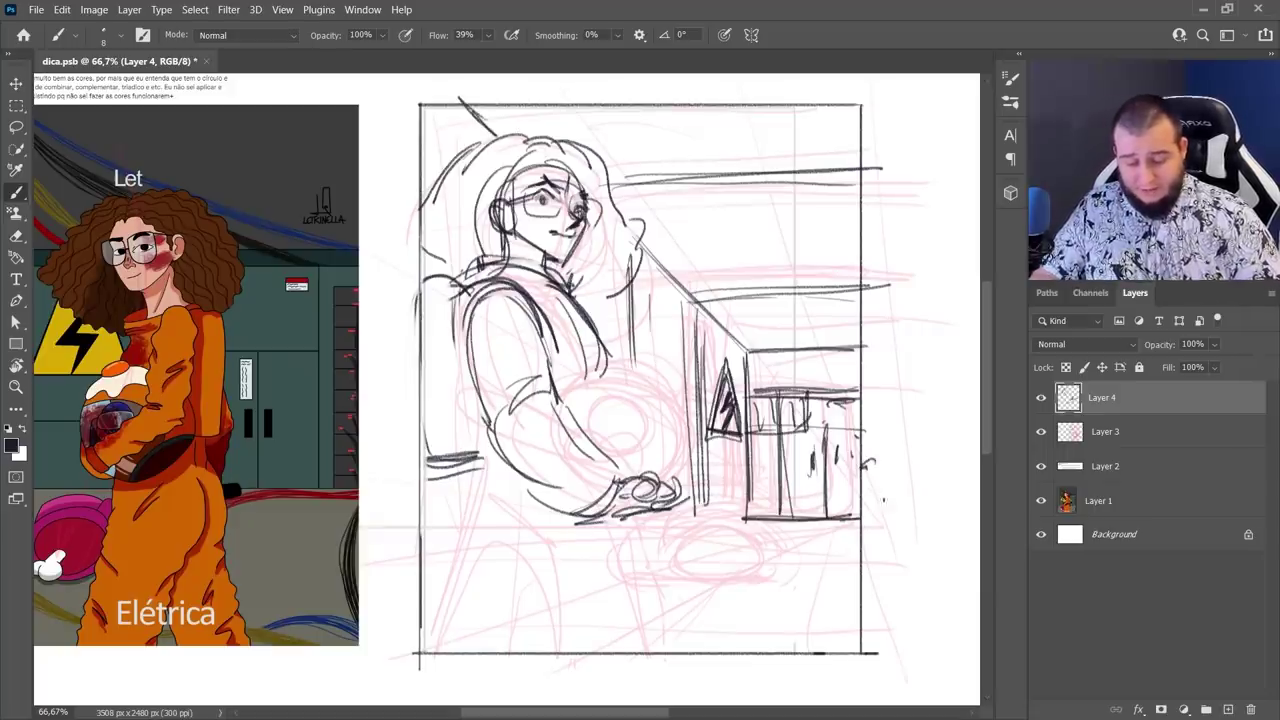
key("ctrl+z")
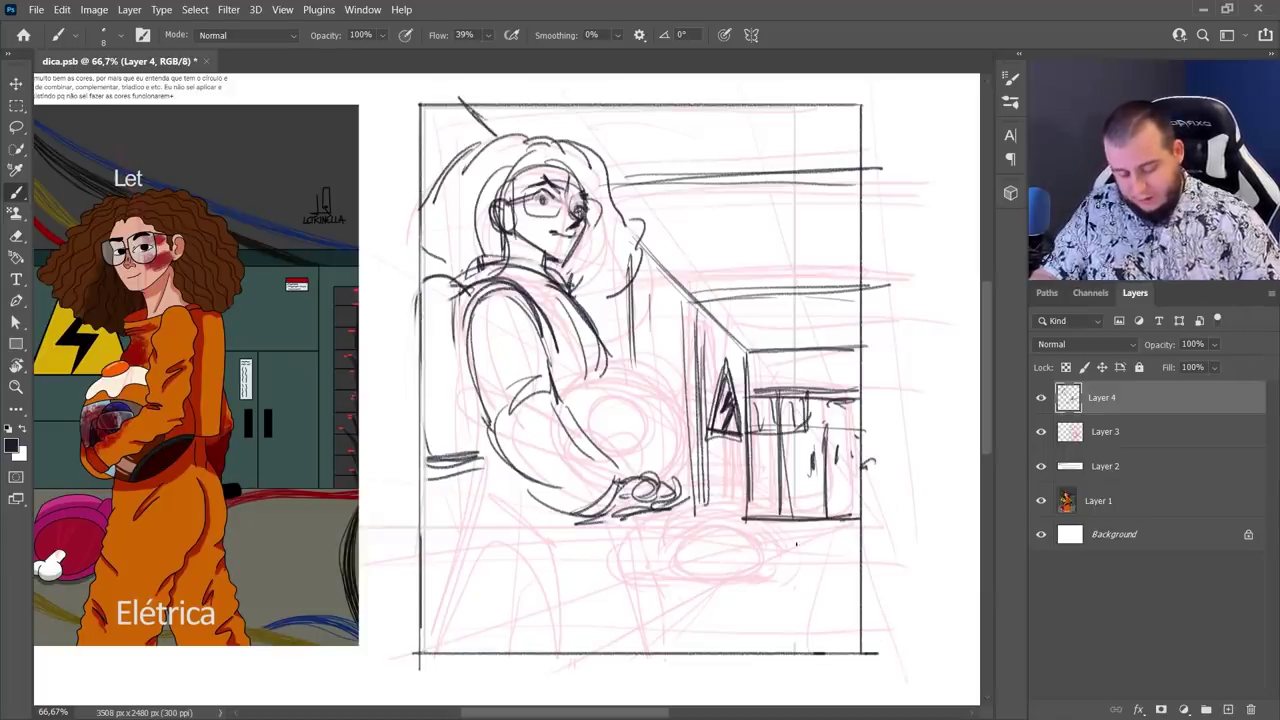
Draw the floor's perspective lines, including the side wall's base edge and diagonals converging toward the cabinet
left_click_drag(845, 524, 767, 660)
left_click_drag(835, 525, 726, 657)
left_click_drag(827, 524, 688, 676)
left_click_drag(393, 589, 770, 508)
left_click_drag(407, 601, 747, 526)
left_click_drag(862, 530, 862, 636)
left_click_drag(882, 504, 900, 638)
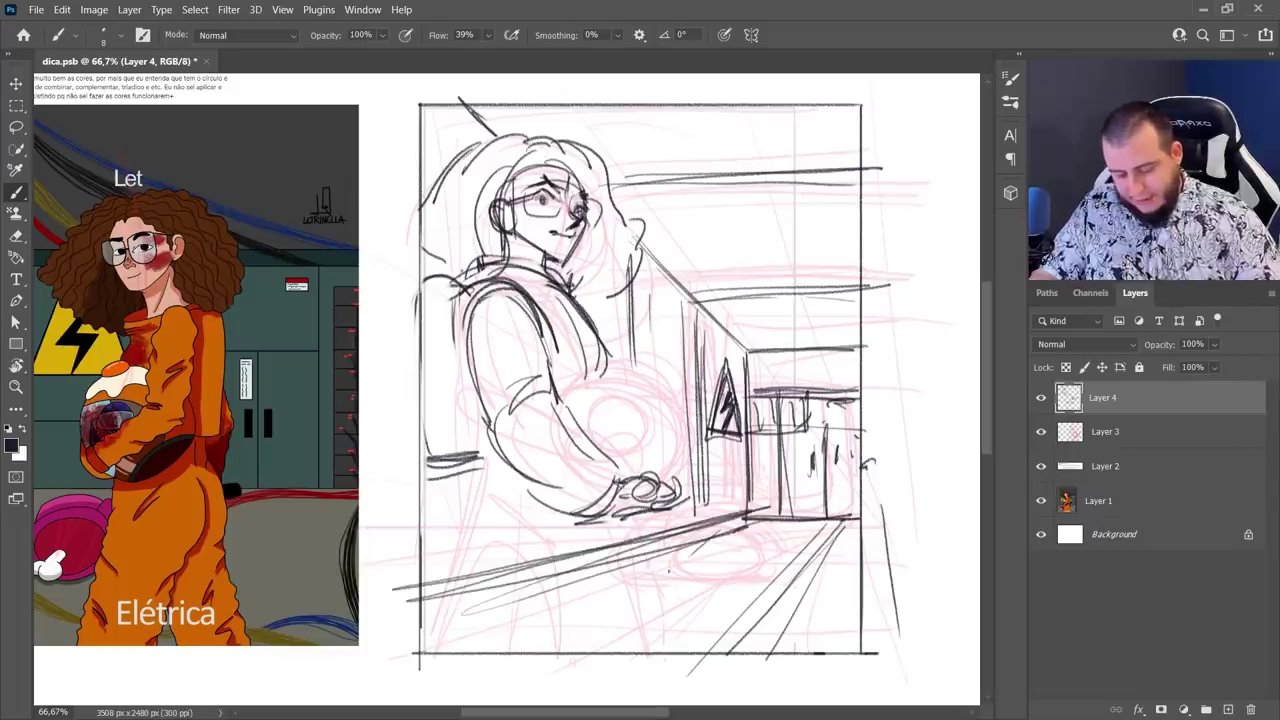
Thicken the receding wall-ceiling edge into a beam and continue its lines above the hair to the frame corner
left_click_drag(630, 262, 742, 354)
mouse_move(654, 242)
left_mouse_down()
mouse_move(746, 358)
mouse_move(764, 354)
left_mouse_up()
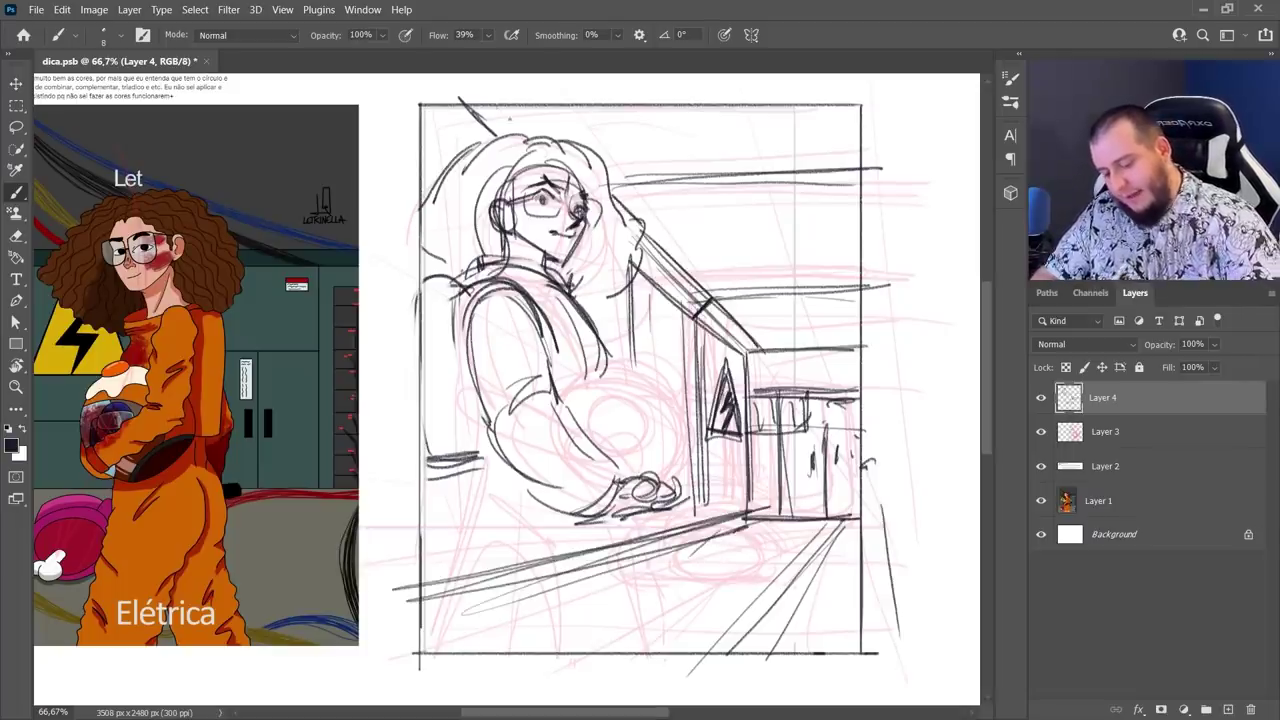
left_click_drag(478, 154, 418, 104)
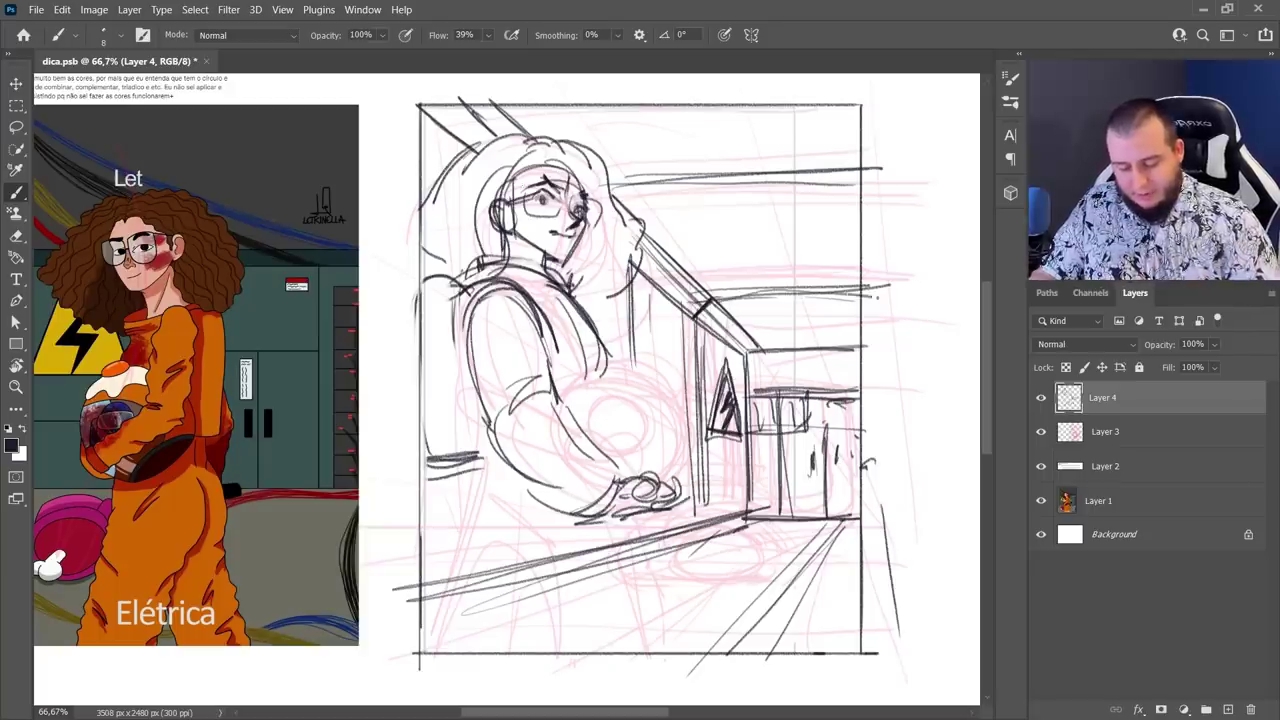
Draw the recessed ceiling panels with converging perspective lines, short corner diagonals and horizontal crossbars
left_click_drag(684, 180, 722, 232)
key("ctrl+z")
left_click_drag(686, 180, 718, 210)
left_click_drag(732, 208, 860, 205)
left_click_drag(764, 294, 778, 313)
left_click_drag(784, 313, 845, 309)
left_click_drag(652, 110, 782, 346)
left_click_drag(672, 152, 786, 350)
mouse_move(858, 126)
left_mouse_down()
mouse_move(842, 366)
mouse_move(832, 356)
left_mouse_up()
left_click_drag(736, 347, 867, 340)
left_click_drag(765, 329, 829, 328)
Add a vertical line to the side wall and draw a small arched object at its base beside the cabinet
mouse_move(671, 314)
left_mouse_down()
mouse_move(668, 374)
mouse_move(664, 354)
left_mouse_up()
left_click_drag(717, 482, 715, 517)
mouse_move(718, 476)
left_mouse_down()
mouse_move(741, 501)
mouse_move(711, 510)
left_mouse_up()
mouse_move(728, 474)
left_mouse_down()
mouse_move(748, 490)
mouse_move(746, 470)
left_mouse_up()
left_click_drag(718, 478, 715, 524)
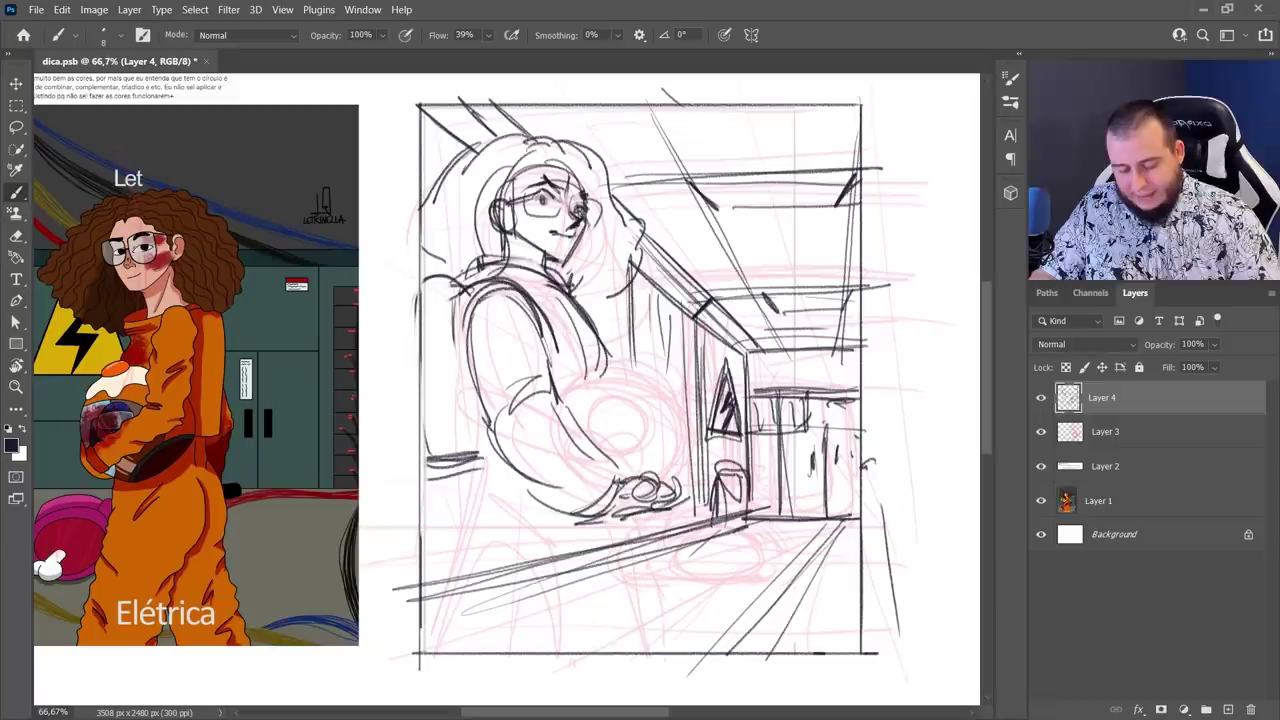
Sketch hanging cables and a small box shape in the gap above the cabinet
left_click_drag(818, 358, 857, 372)
left_click_drag(820, 374, 858, 362)
left_click_drag(782, 348, 758, 390)
left_click_drag(795, 354, 799, 384)
left_click_drag(816, 352, 808, 384)
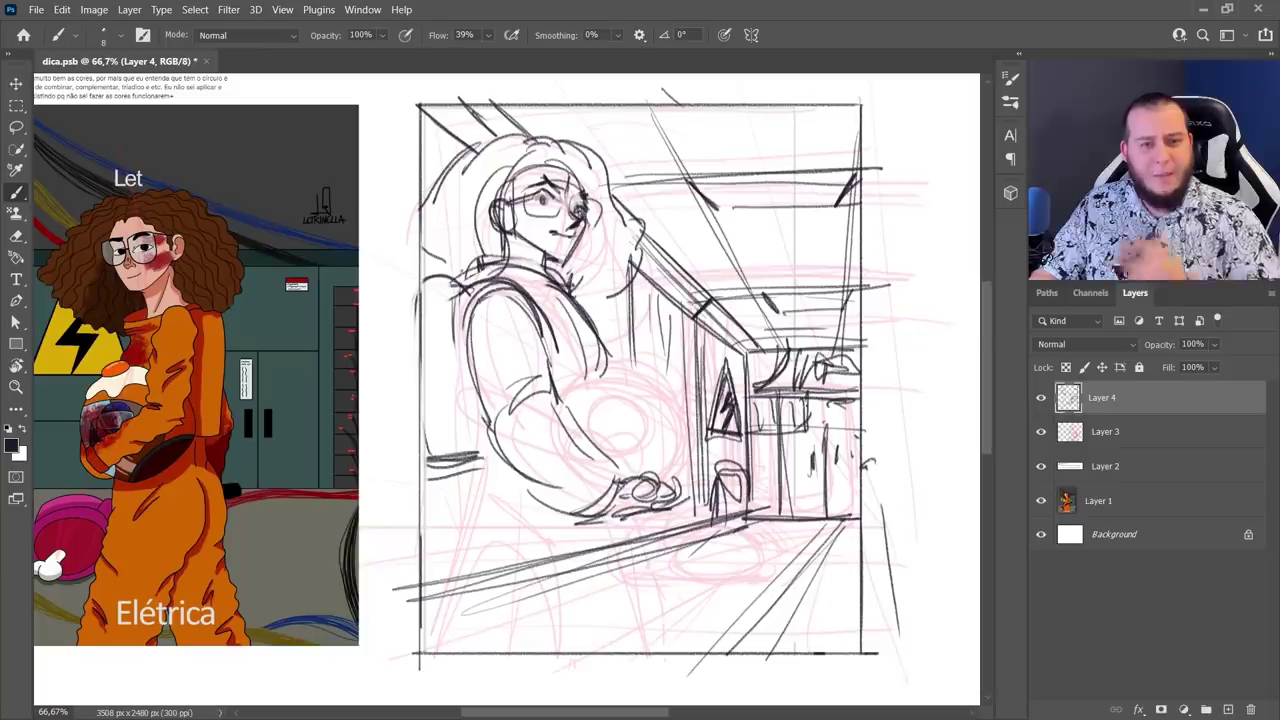
Draw the character's hip and both legs extending past the frame's lower edge, erasing and redrawing the back contour
mouse_move(476, 424)
left_mouse_down()
mouse_move(475, 501)
mouse_move(488, 549)
left_mouse_up()
left_click_drag(475, 416, 489, 552)
mouse_move(477, 420)
left_mouse_down()
mouse_move(488, 550)
mouse_move(489, 462)
mouse_move(472, 526)
mouse_move(541, 569)
left_mouse_up()
key("e")
key("b")
mouse_move(520, 540)
left_mouse_down()
mouse_move(540, 568)
mouse_move(559, 682)
left_mouse_up()
mouse_move(474, 528)
left_mouse_down()
mouse_move(484, 684)
mouse_move(458, 670)
left_mouse_up()
key("ctrl+z")
key("e")
left_click_drag(478, 460, 484, 526)
key("b")
mouse_move(490, 430)
left_mouse_down()
mouse_move(467, 526)
mouse_move(494, 553)
left_mouse_up()
key("e")
key("b")
mouse_move(484, 464)
left_mouse_down()
mouse_move(460, 490)
mouse_move(478, 548)
left_mouse_up()
left_click_drag(627, 508, 655, 692)
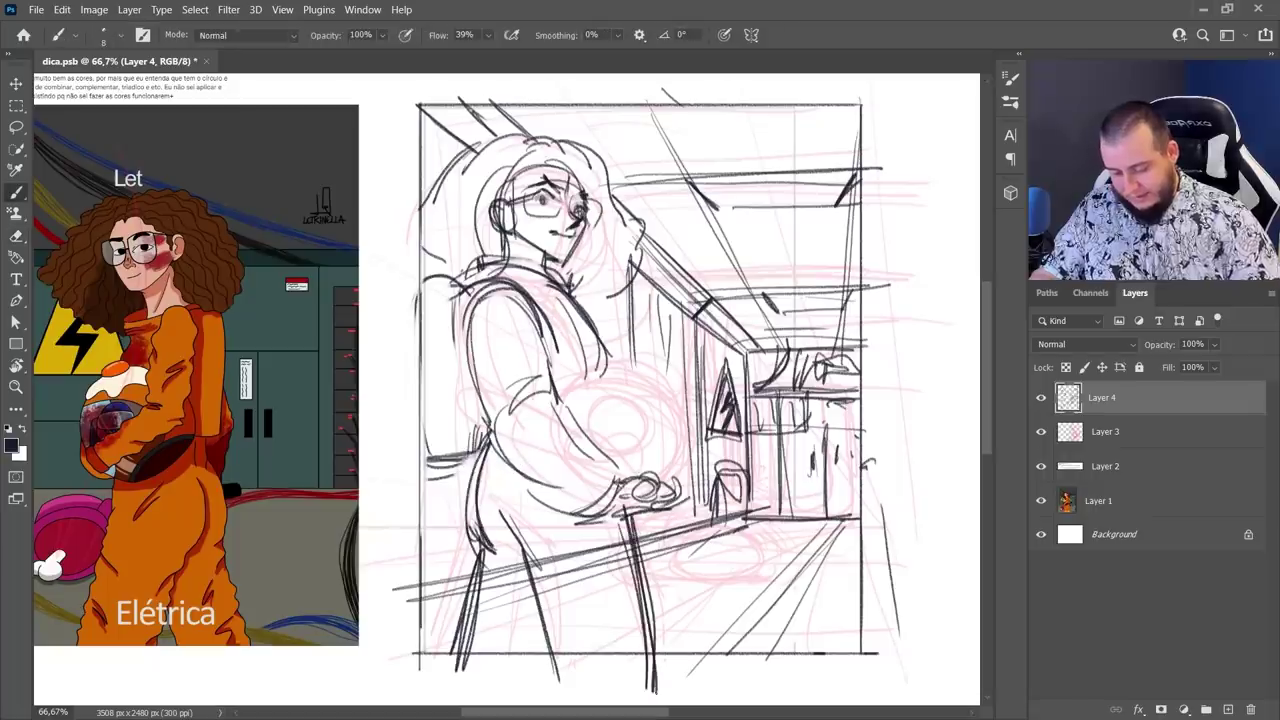
Extend the hair's volume with a fuller curve behind the front of the face and loose strands on top
left_click_drag(611, 166, 642, 226)
mouse_move(528, 134)
left_mouse_down()
mouse_move(638, 164)
mouse_move(622, 178)
mouse_move(640, 226)
left_mouse_up()
key("ctrl+z")
mouse_move(579, 138)
left_mouse_down()
mouse_move(613, 129)
mouse_move(613, 176)
left_mouse_up()
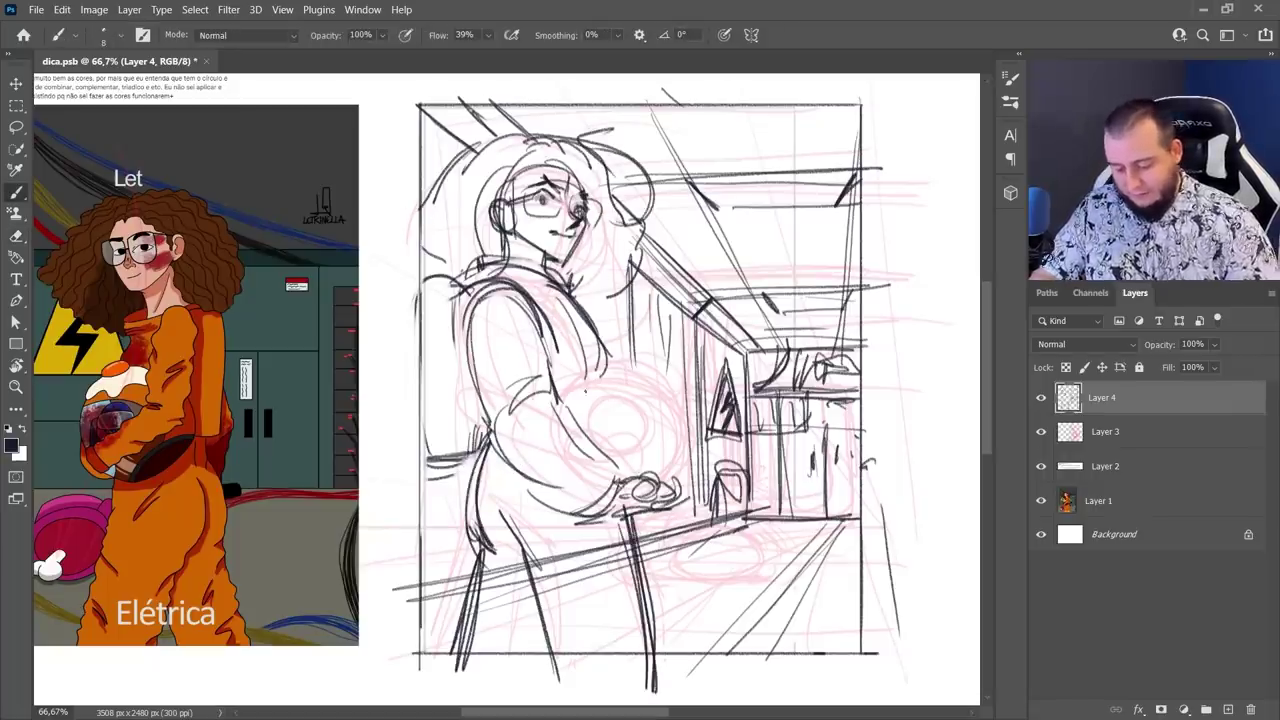
Draw the round helmet held against the torso with a curved visor edge, undoing the last stray strokes
mouse_move(568, 400)
left_mouse_down()
mouse_move(683, 418)
mouse_move(686, 484)
left_mouse_up()
left_click_drag(680, 384, 690, 482)
mouse_move(568, 400)
left_mouse_down()
mouse_move(676, 370)
mouse_move(690, 490)
left_mouse_up()
mouse_move(606, 404)
left_mouse_down()
mouse_move(584, 424)
mouse_move(686, 410)
left_mouse_up()
mouse_move(588, 428)
left_mouse_down()
mouse_move(680, 392)
mouse_move(606, 458)
mouse_move(648, 420)
mouse_move(653, 446)
left_mouse_up()
key("ctrl+z")
key("ctrl+z")
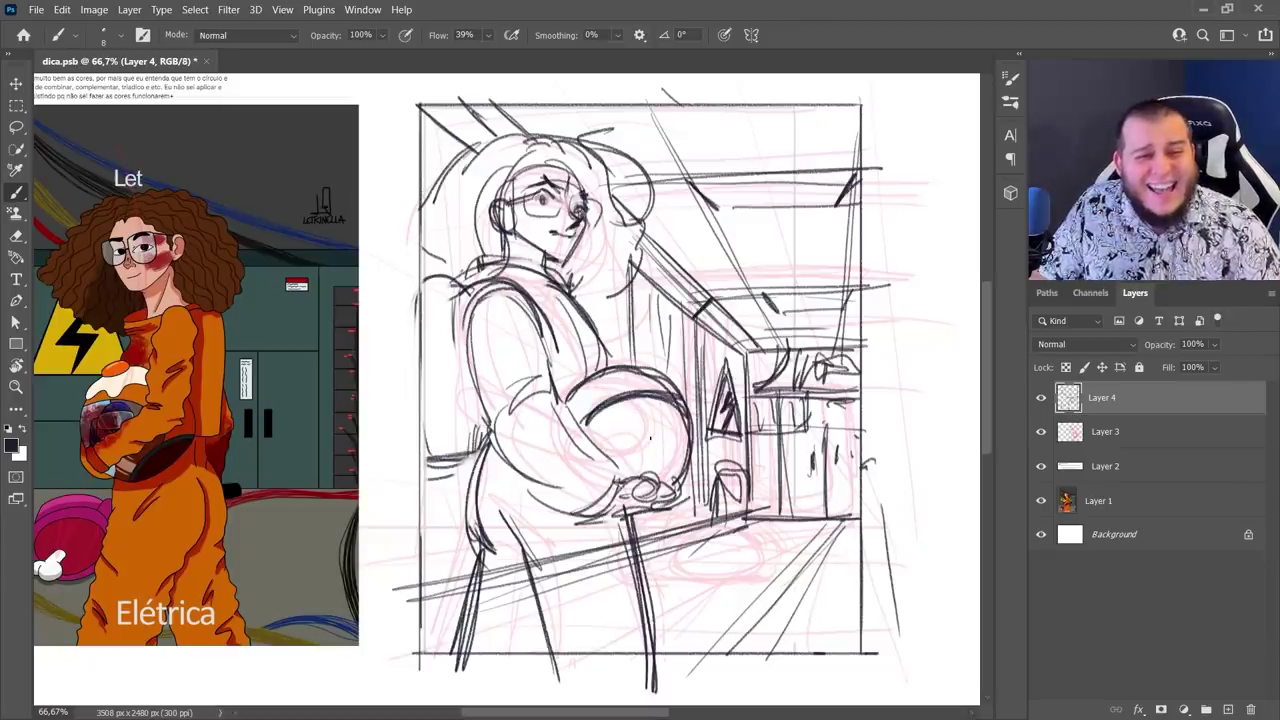
Sketch the details inside the helmet's visor and draw the egg-shaped bump on top of the helmet
left_click_drag(668, 404, 658, 436)
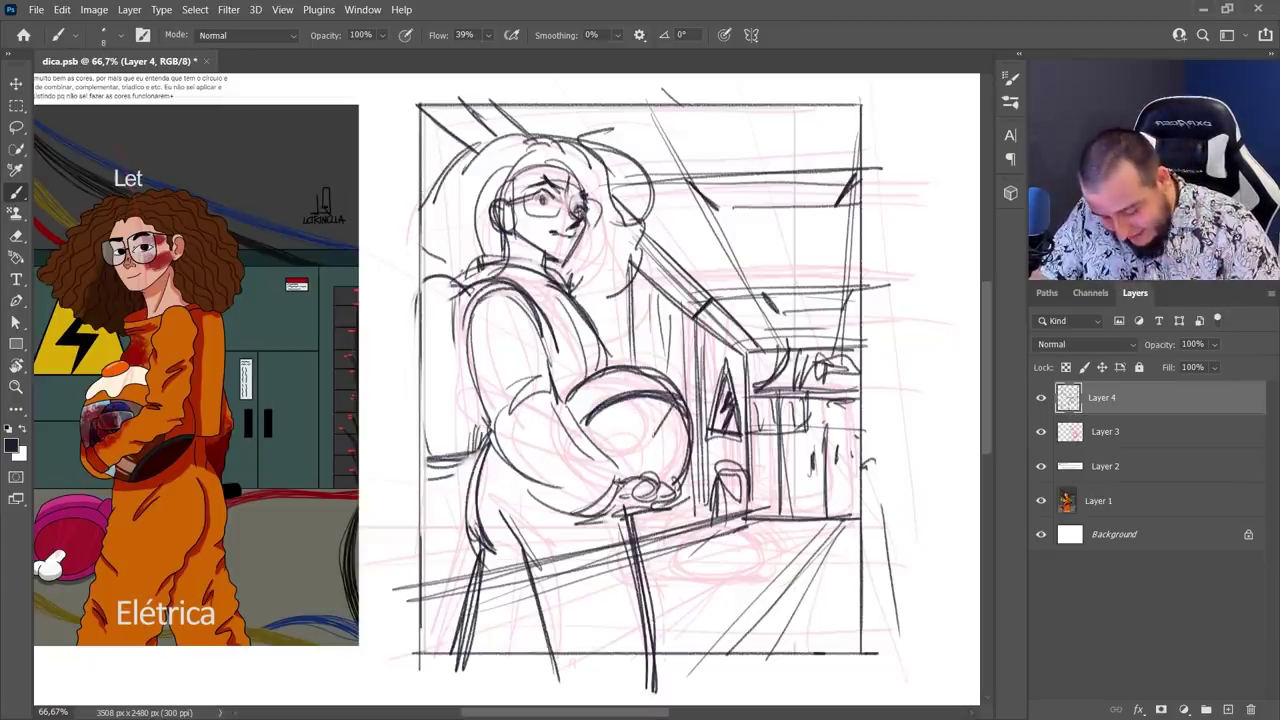
mouse_move(616, 431)
left_mouse_down()
mouse_move(658, 432)
mouse_move(640, 464)
mouse_move(648, 454)
left_mouse_up()
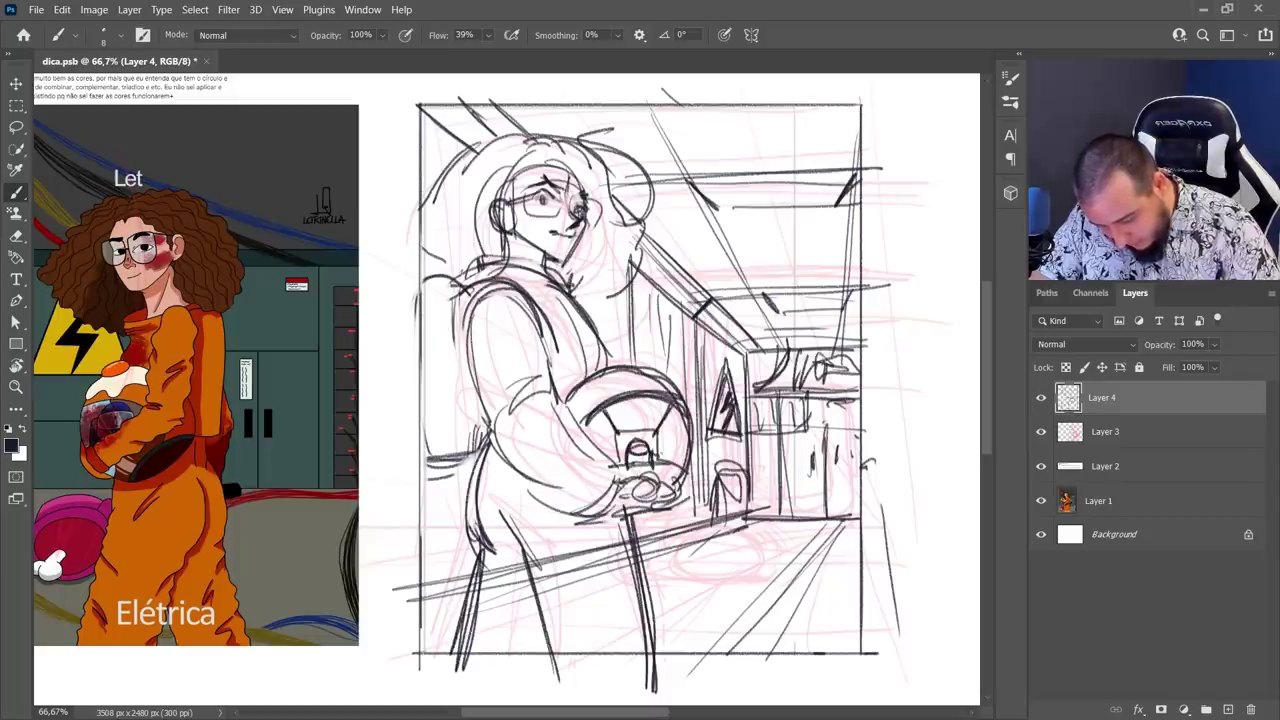
left_click_drag(604, 411, 638, 423)
left_click_drag(627, 466, 658, 477)
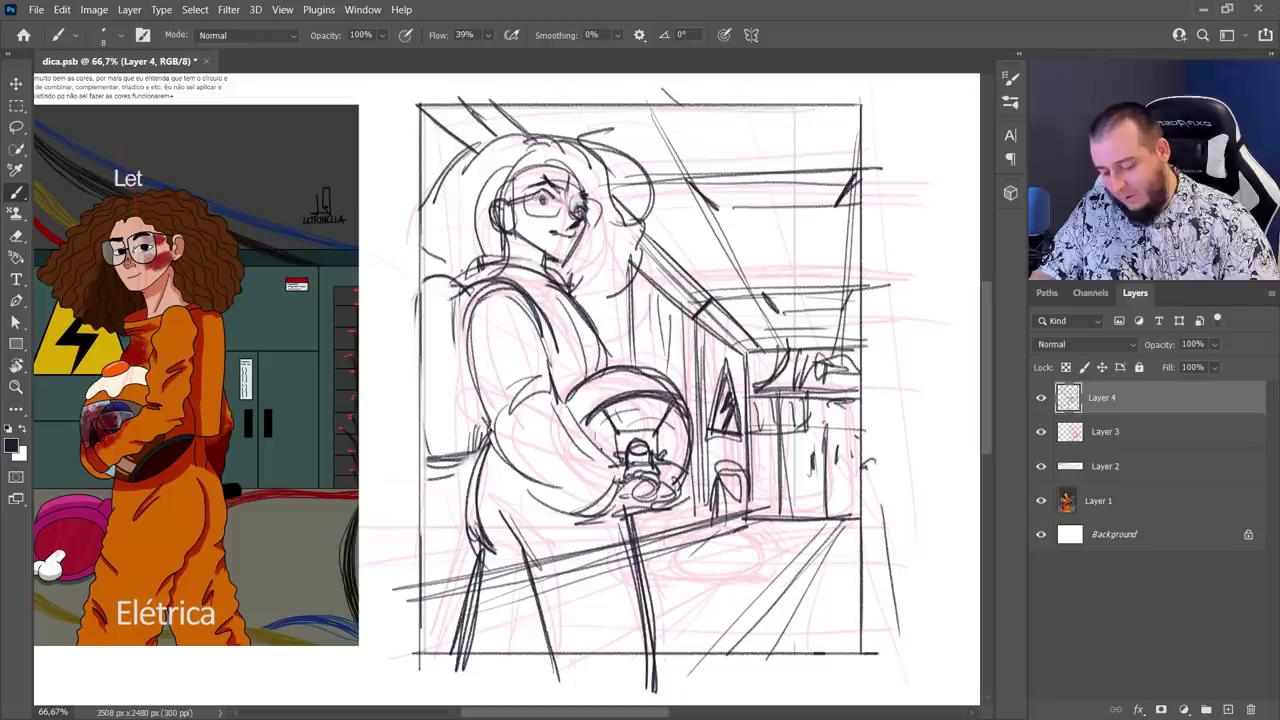
mouse_move(600, 400)
left_mouse_down()
mouse_move(604, 374)
mouse_move(646, 348)
mouse_move(682, 390)
mouse_move(666, 362)
left_mouse_up()
left_click_drag(632, 374, 664, 354)
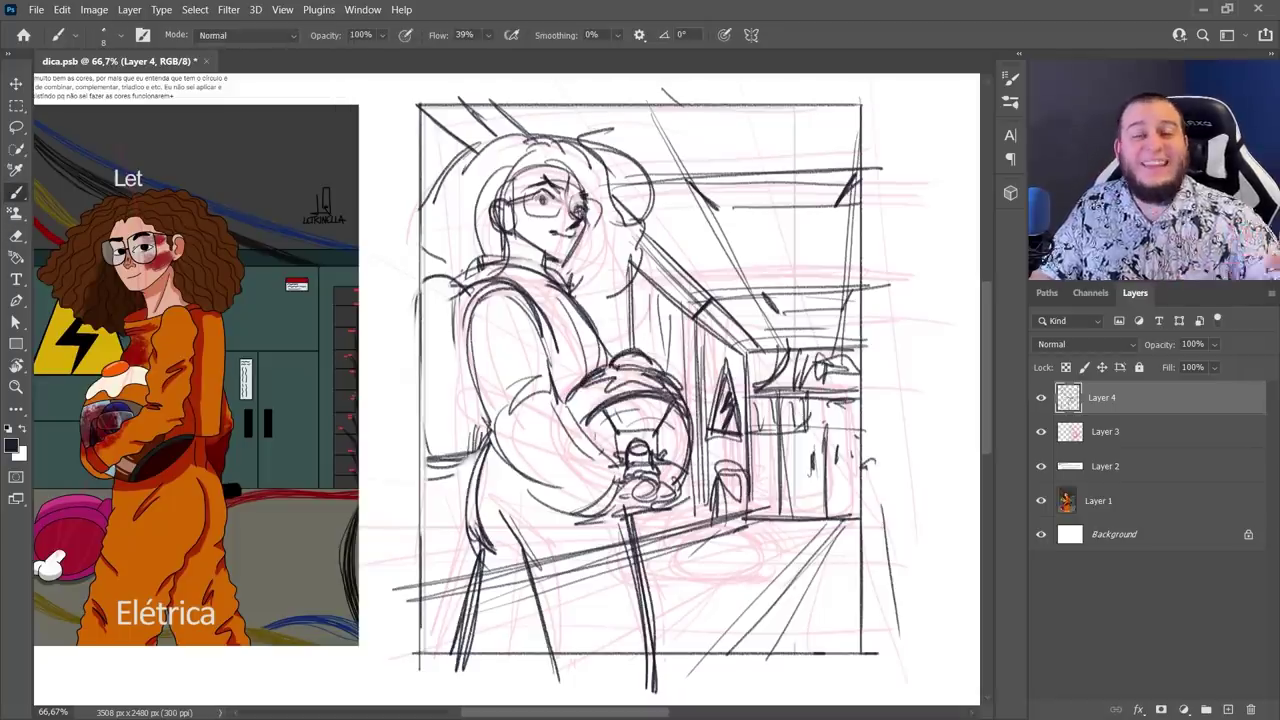
Draw fold lines along the character's hip and trouser legs, and undo the ellipse sketched on the floor
left_click_drag(612, 516, 588, 646)
left_click_drag(638, 564, 624, 674)
left_click_drag(492, 446, 482, 546)
left_click_drag(478, 562, 466, 674)
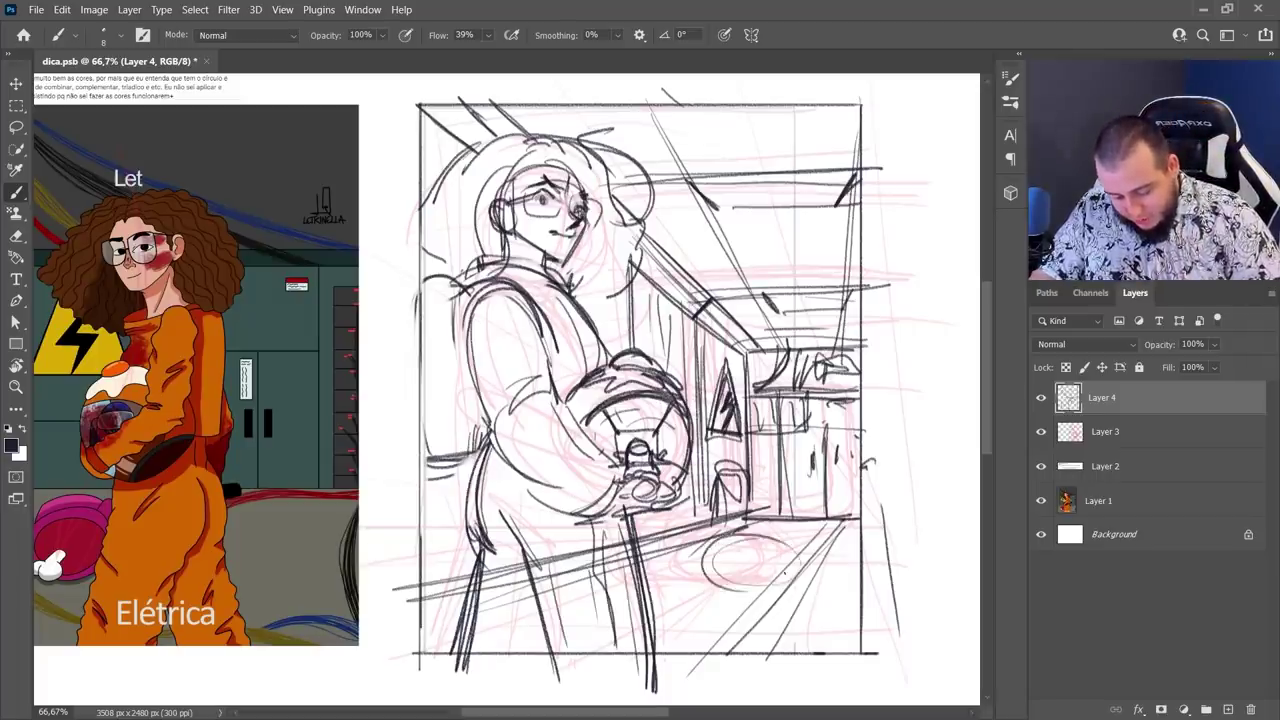
key("ctrl+z")
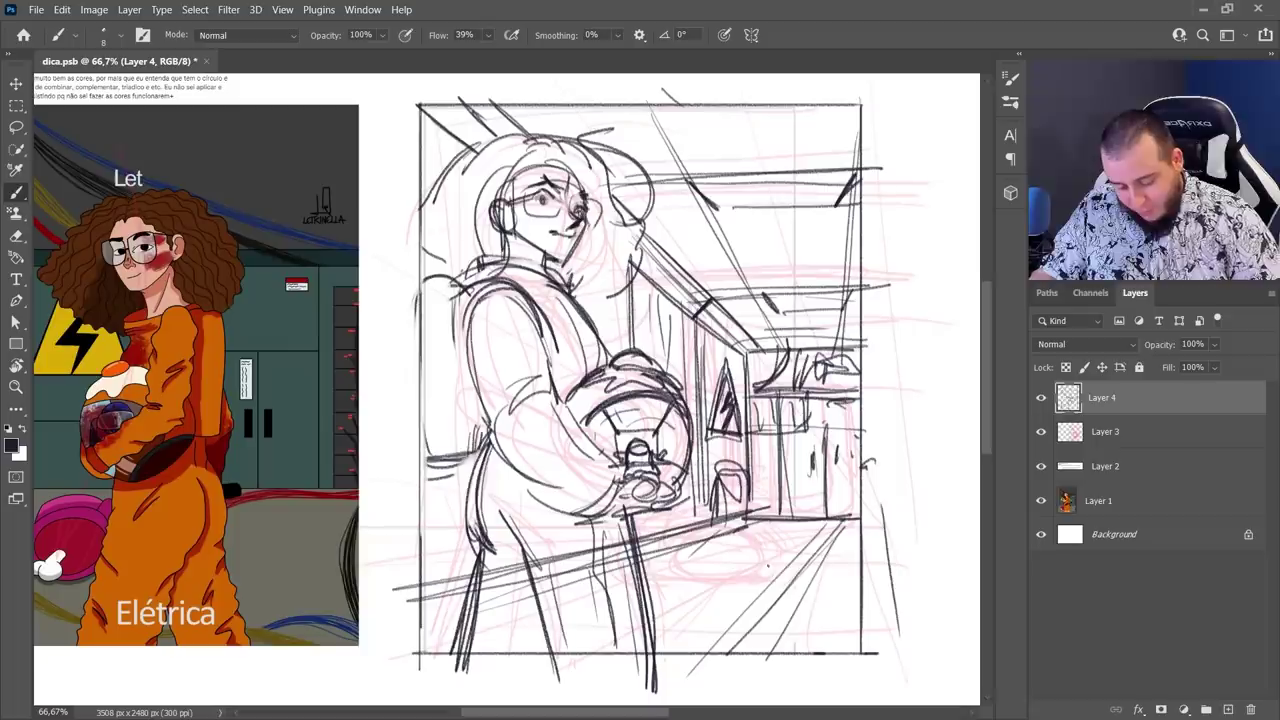
mouse_move(830, 547)
left_mouse_down()
mouse_move(824, 607)
mouse_move(830, 548)
mouse_move(740, 586)
mouse_move(768, 598)
left_mouse_up()
mouse_move(760, 550)
left_mouse_down()
mouse_move(724, 582)
mouse_move(836, 547)
mouse_move(692, 588)
mouse_move(798, 572)
mouse_move(800, 588)
mouse_move(826, 535)
mouse_move(836, 556)
mouse_move(796, 584)
mouse_move(846, 526)
left_mouse_up()
key("ctrl+z")
key("ctrl+z")
key("ctrl+z")
key("ctrl+z")
Rough in the rounded piece of meat with its bone end on the floor beside the character's legs
left_click_drag(692, 560, 778, 594)
left_click_drag(692, 582, 764, 556)
mouse_move(698, 594)
left_mouse_down()
mouse_move(790, 587)
mouse_move(698, 585)
mouse_move(703, 570)
mouse_move(718, 598)
left_mouse_up()
left_click_drag(718, 576, 742, 580)
key("e")
left_click_drag(842, 548, 802, 563)
left_click_drag(742, 536, 764, 542)
key("b")
left_click_drag(696, 564, 794, 560)
mouse_move(738, 524)
left_mouse_down()
mouse_move(798, 566)
mouse_move(800, 582)
left_mouse_up()
left_click_drag(688, 558, 750, 527)
Erase overlapping lines around the meat's bone end and redraw its lower and upper contours
key("e")
mouse_move(718, 542)
left_mouse_down()
mouse_move(784, 542)
mouse_move(700, 532)
mouse_move(752, 553)
left_mouse_up()
key("b")
key("e")
mouse_move(716, 530)
left_mouse_down()
mouse_move(786, 540)
mouse_move(734, 517)
left_mouse_up()
key("b")
left_click_drag(734, 517, 700, 531)
key("e")
mouse_move(698, 580)
left_mouse_down()
mouse_move(714, 582)
mouse_move(694, 594)
mouse_move(730, 602)
left_mouse_up()
key("b")
key("e")
key("b")
left_click_drag(708, 588, 730, 604)
Draw a curving cable across the floor from behind the meat toward the character's legs, undoing one stray stroke
mouse_move(714, 574)
left_mouse_down()
mouse_move(738, 582)
mouse_move(834, 552)
mouse_move(840, 572)
mouse_move(632, 602)
left_mouse_up()
left_click_drag(664, 602, 618, 644)
key("ctrl+z")
mouse_move(816, 581)
left_mouse_down()
mouse_move(838, 603)
mouse_move(622, 625)
left_mouse_up()
left_click_drag(630, 581, 650, 583)
Clean up the meat's underside and darken its outline and rounded end with heavier strokes
key("e")
mouse_move(748, 580)
left_mouse_down()
mouse_move(794, 572)
mouse_move(722, 594)
mouse_move(738, 604)
left_mouse_up()
key("b")
left_click_drag(804, 546, 774, 592)
key("e")
left_click_drag(706, 556, 744, 556)
key("b")
left_click_drag(696, 546, 688, 580)
left_click_drag(816, 558, 786, 586)
left_click_drag(702, 550, 778, 541)
mouse_move(810, 548)
left_mouse_down()
mouse_move(764, 598)
mouse_move(780, 598)
left_mouse_up()
left_click_drag(706, 534, 768, 535)
Erase the stray lines around the meat and add its curved section lines and the oval behind it
key("e")
left_click_drag(800, 598, 846, 586)
key("b")
key("e")
mouse_move(704, 532)
left_mouse_down()
mouse_move(800, 560)
mouse_move(772, 596)
left_mouse_up()
key("b")
mouse_move(788, 536)
left_mouse_down()
mouse_move(826, 544)
mouse_move(788, 598)
left_mouse_up()
mouse_move(708, 516)
left_mouse_down()
mouse_move(802, 530)
mouse_move(798, 544)
left_mouse_up()
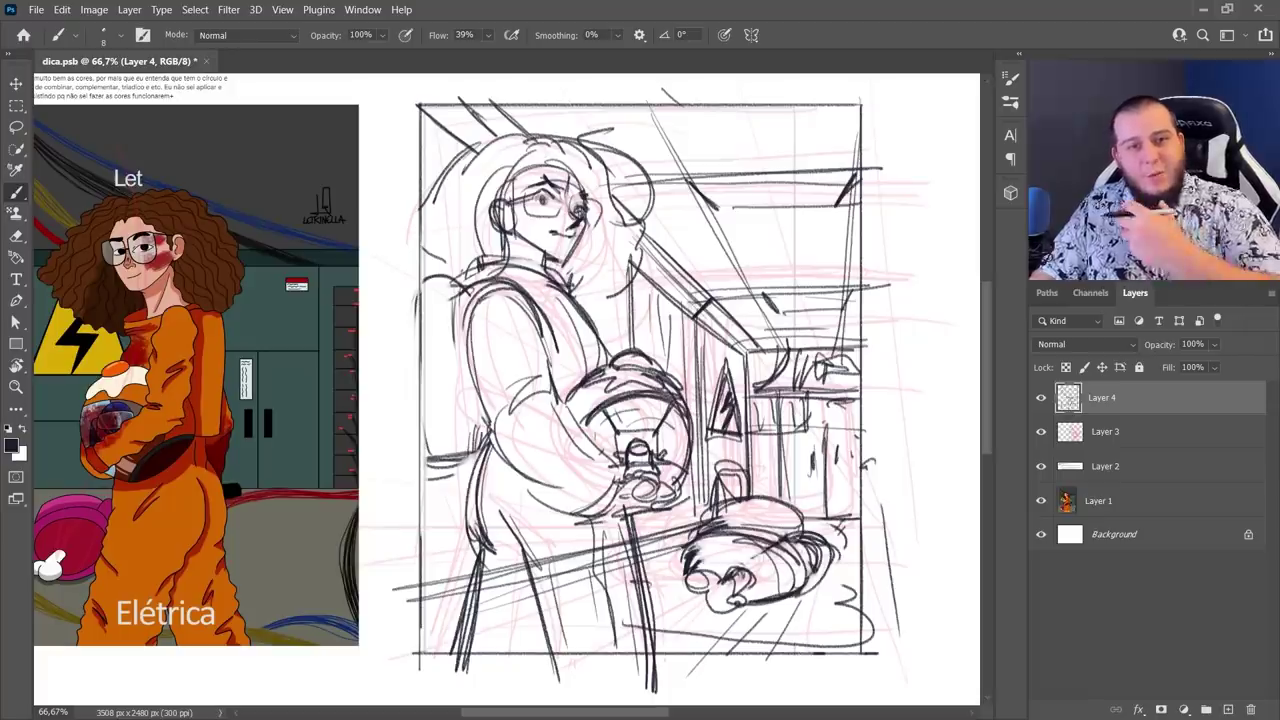
Annotate the sketch with a downward ceiling arrow and pointers labelled 1º at the hair, 2º at the meat and 3º at the cabinets
left_click_drag(766, 101, 792, 264)
left_click_drag(775, 214, 792, 266)
left_click_drag(375, 181, 440, 205)
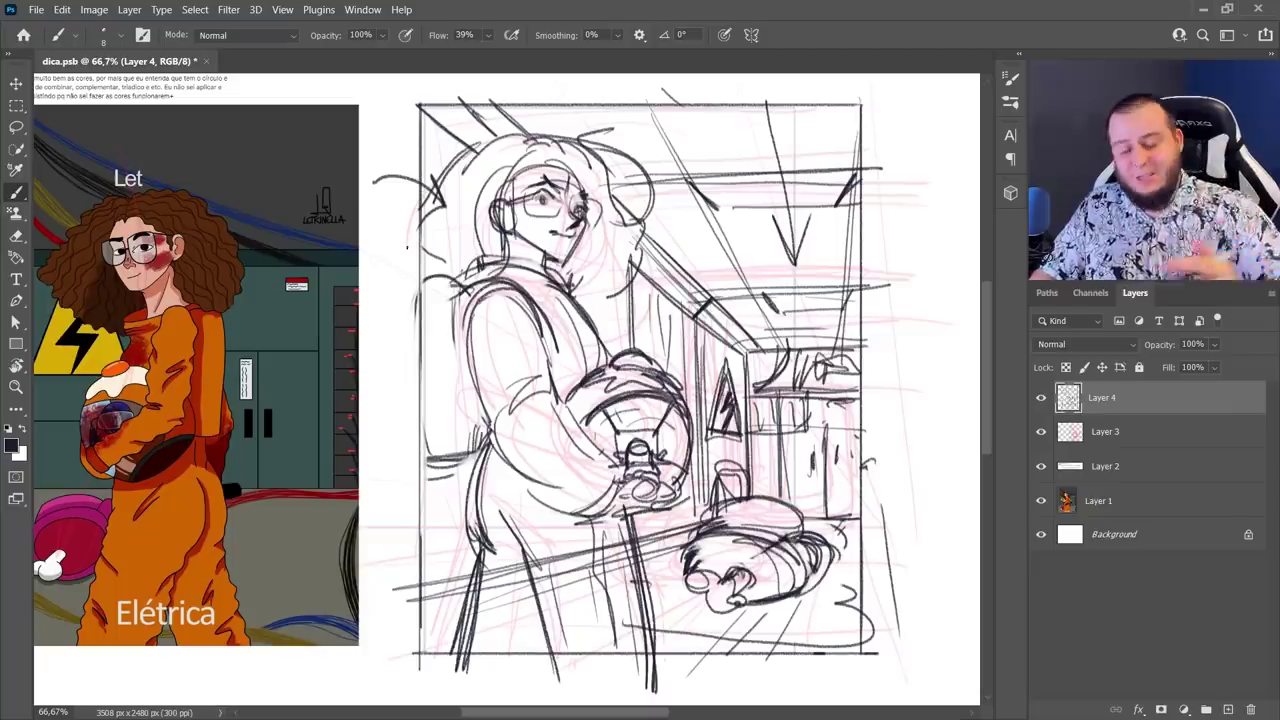
mouse_move(384, 146)
left_mouse_down()
mouse_move(383, 160)
mouse_move(394, 142)
left_mouse_up()
mouse_move(820, 567)
left_mouse_down()
mouse_move(946, 574)
mouse_move(953, 553)
left_mouse_up()
mouse_move(938, 374)
left_mouse_down()
mouse_move(854, 422)
mouse_move(938, 376)
left_mouse_up()
left_click_drag(953, 351, 954, 352)
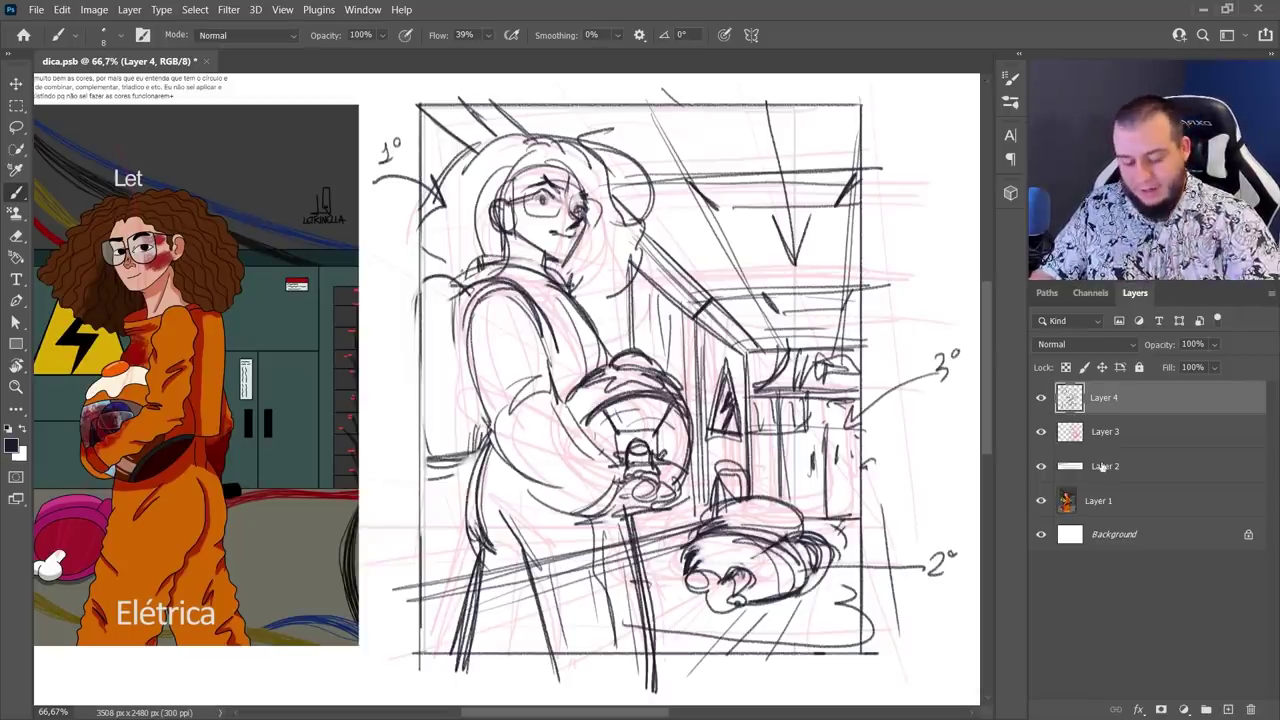
Equalize the opacity of Layers 3 and 4 at a faded level and add an empty layer above Layer 2
left_click(1144, 434)
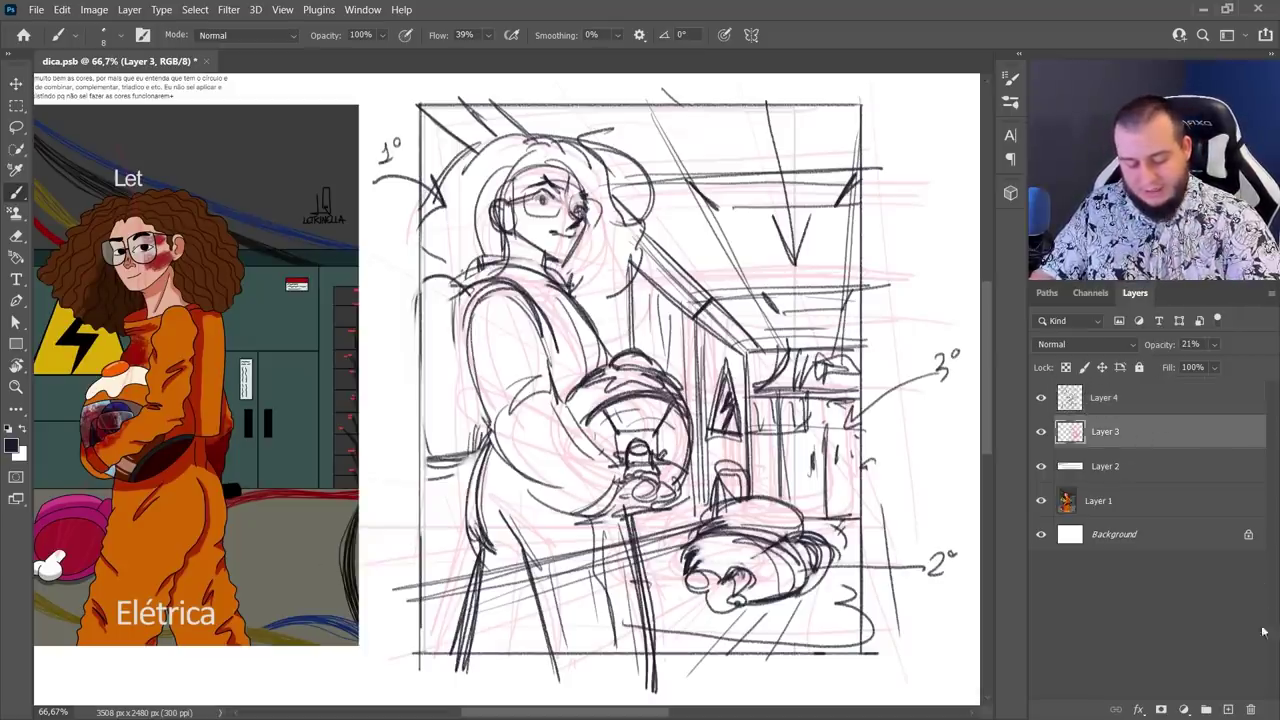
left_click(1120, 400, "shift")
mouse_move(1213, 344)
left_mouse_down()
mouse_move(1178, 368)
mouse_move(1157, 468)
left_mouse_up()
left_click(1119, 470)
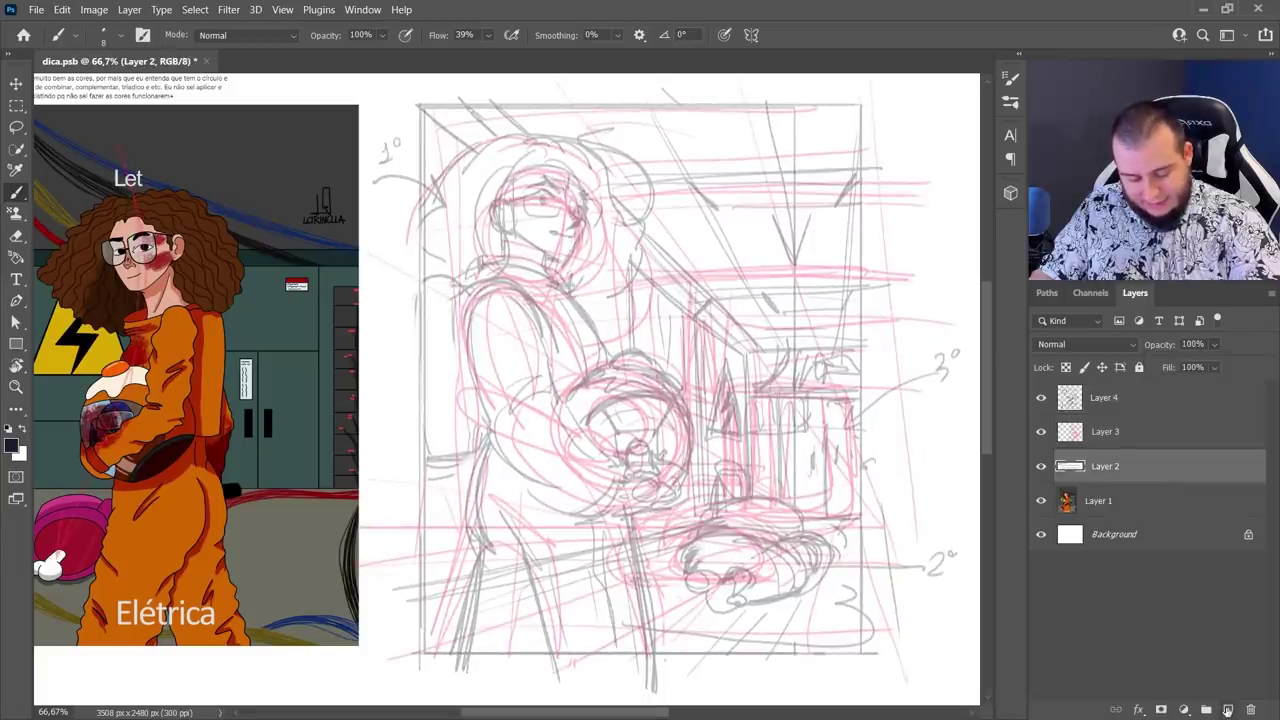
left_click(1228, 709)
Fade the pink sketch on Layer 3 further and set Layer 4's opacity to 21%
left_click(1186, 432)
mouse_move(1215, 345)
left_mouse_down()
mouse_move(1192, 367)
mouse_move(1206, 366)
left_mouse_up()
left_click(1165, 399)
left_click(1160, 431)
left_click(1156, 403)
left_click(1156, 402)
left_click(1153, 430)
left_click(1162, 398)
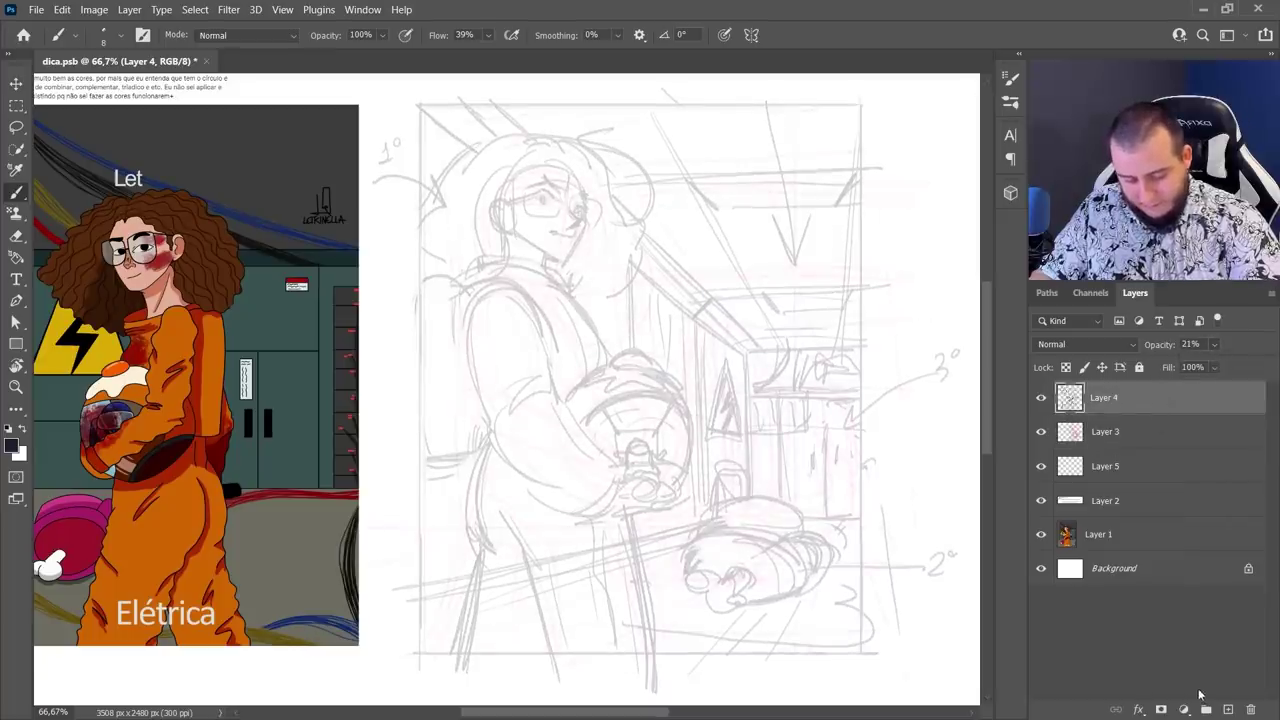
Group Layers 3 and 4 beneath a new top layer and lower the group's opacity, leaving the new layer active
left_click(1228, 709)
left_click(1124, 436)
left_click(1121, 472, "shift")
key("ctrl+g")
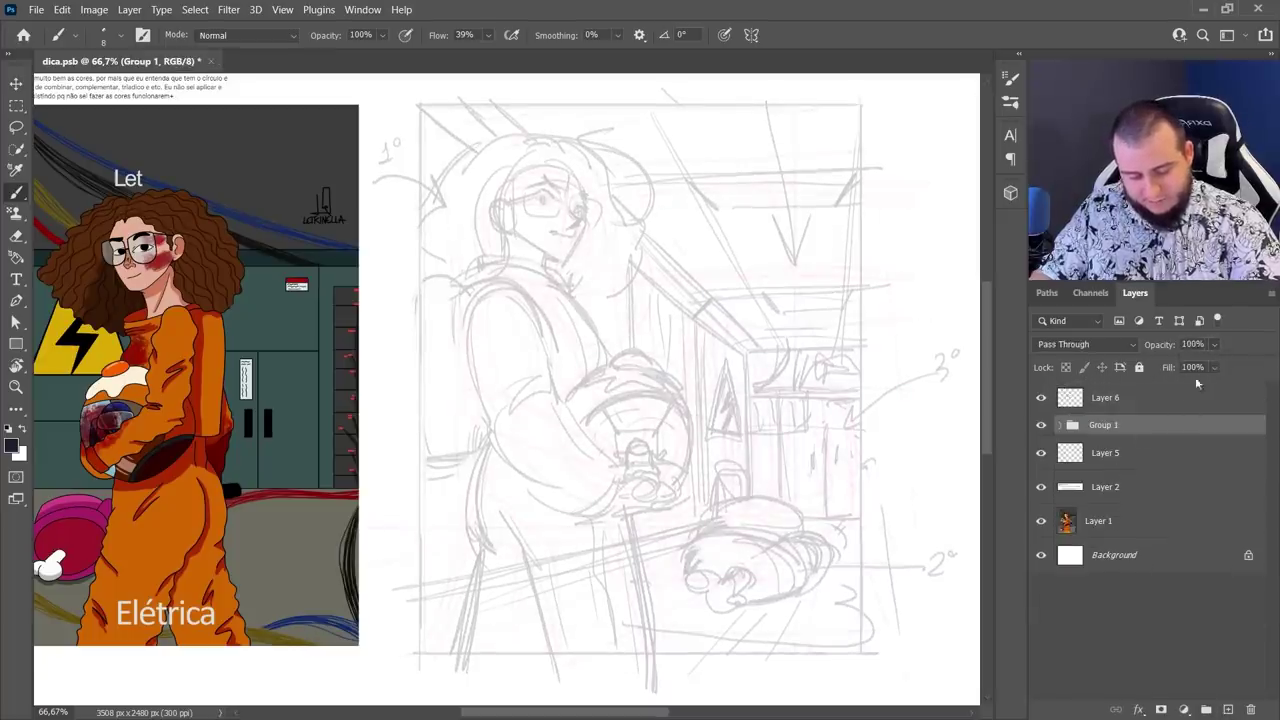
left_click_drag(1214, 344, 1192, 366)
left_click(1138, 397)
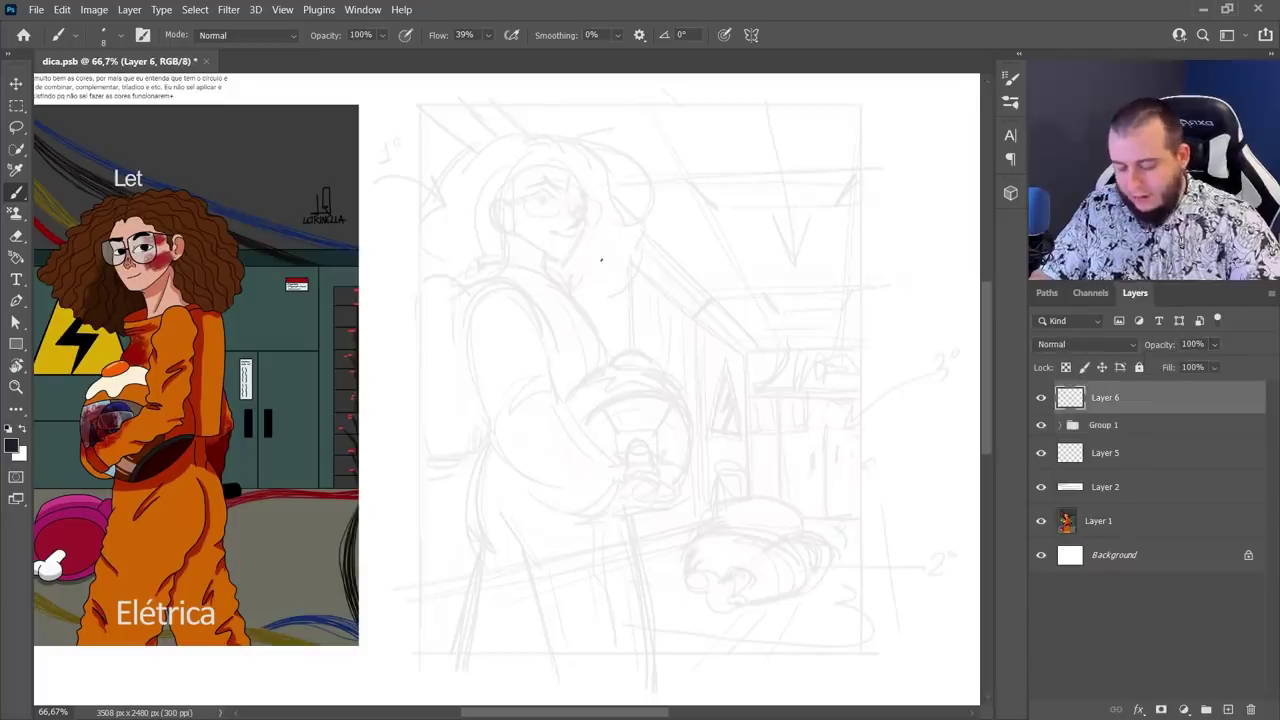
Draw the ear, jaw and cheek line, and the wavy locks falling in front of the face
mouse_move(511, 205)
left_mouse_down()
mouse_move(494, 206)
mouse_move(505, 229)
mouse_move(549, 250)
left_mouse_up()
mouse_move(544, 256)
left_mouse_down()
mouse_move(567, 258)
mouse_move(589, 223)
left_mouse_up()
mouse_move(589, 222)
left_mouse_down()
mouse_move(576, 168)
mouse_move(588, 150)
mouse_move(612, 208)
mouse_move(598, 278)
left_mouse_up()
mouse_move(600, 244)
left_mouse_down()
mouse_move(592, 282)
mouse_move(574, 282)
left_mouse_up()
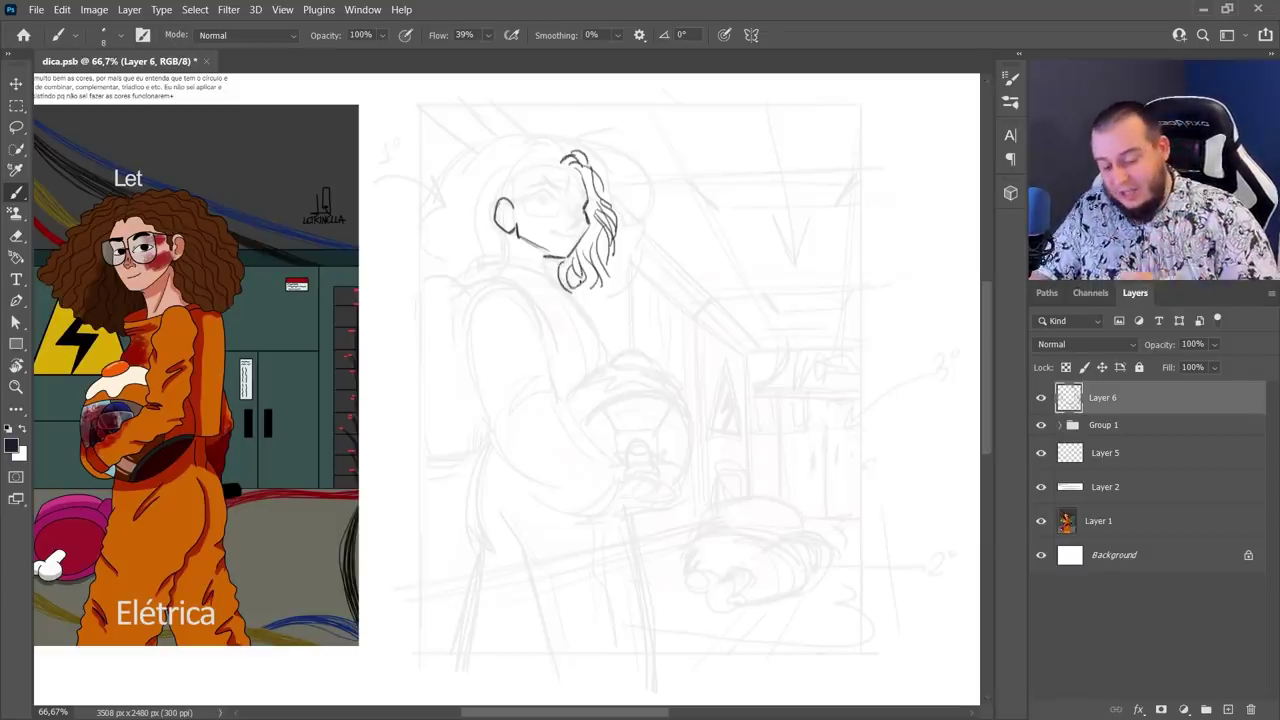
left_click_drag(584, 294, 634, 290)
left_click_drag(630, 240, 636, 276)
left_click_drag(620, 204, 630, 242)
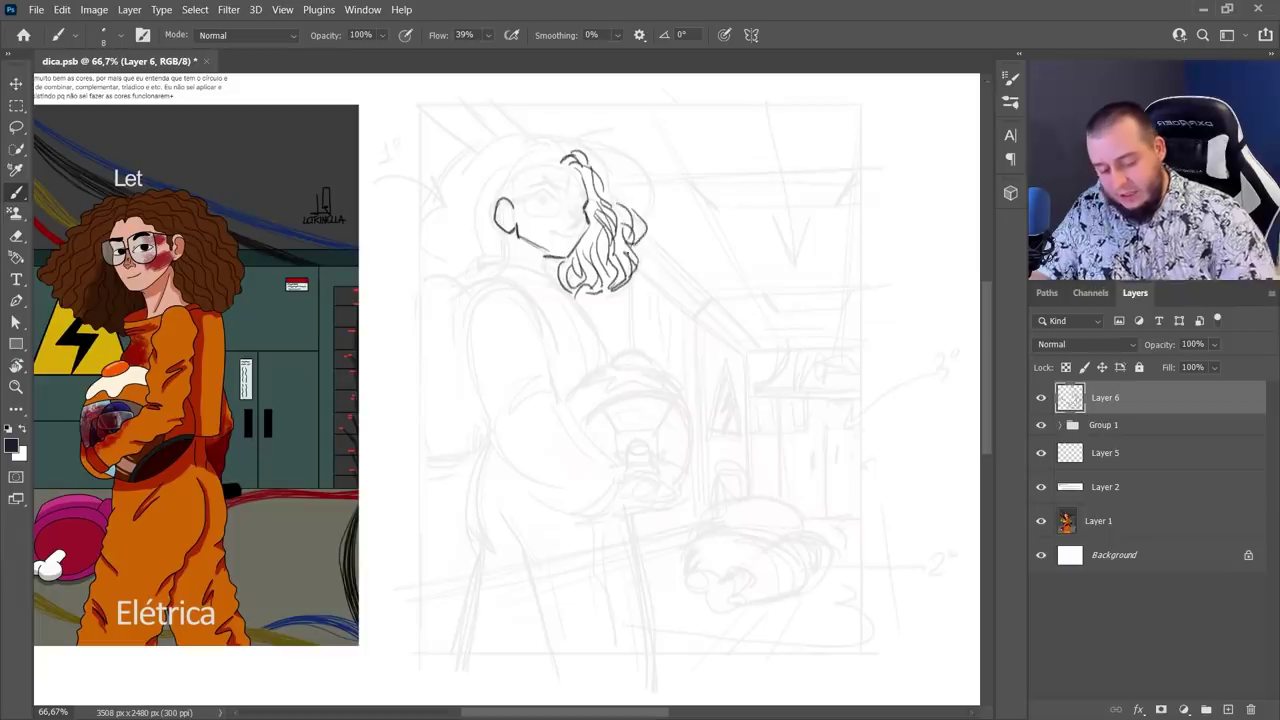
mouse_move(541, 126)
left_mouse_down()
mouse_move(612, 172)
mouse_move(498, 186)
left_mouse_up()
key("ctrl+z")
mouse_move(591, 290)
left_mouse_down()
mouse_move(633, 378)
mouse_move(648, 358)
left_mouse_up()
key("ctrl+z")
mouse_move(708, 441)
left_mouse_down()
mouse_move(773, 520)
mouse_move(806, 498)
left_mouse_up()
key("ctrl+z")
Draw the outer curls beside the face, the hairline over the forehead and the locks above the ear
left_click_drag(580, 150, 632, 204)
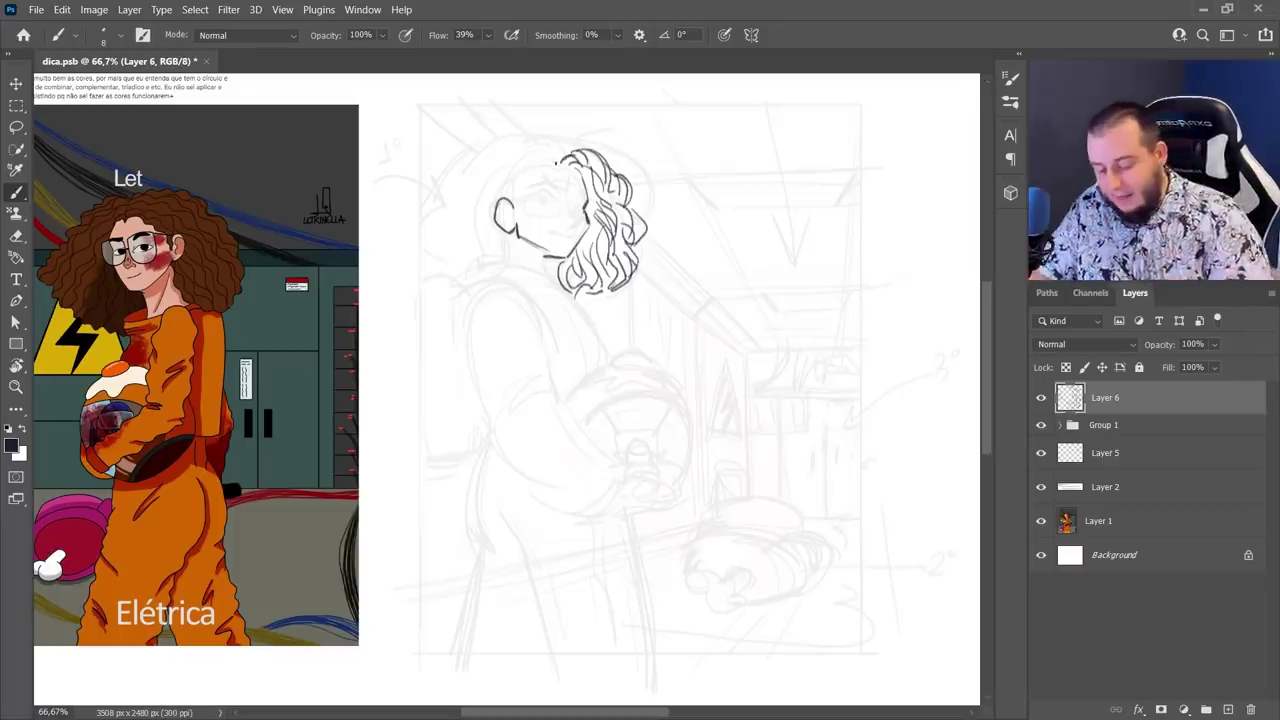
left_click_drag(527, 157, 494, 204)
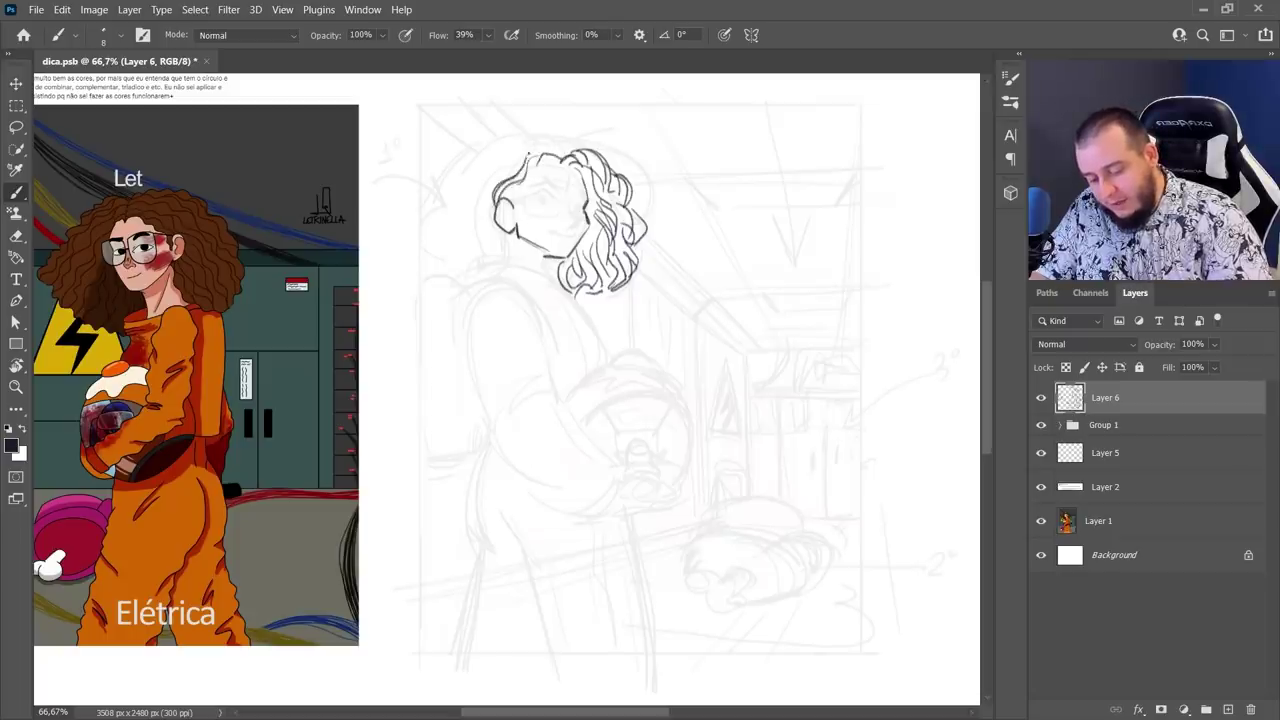
mouse_move(560, 142)
left_mouse_down()
mouse_move(518, 170)
mouse_move(516, 150)
mouse_move(500, 166)
left_mouse_up()
mouse_move(518, 140)
left_mouse_down()
mouse_move(482, 162)
mouse_move(486, 198)
mouse_move(476, 194)
left_mouse_up()
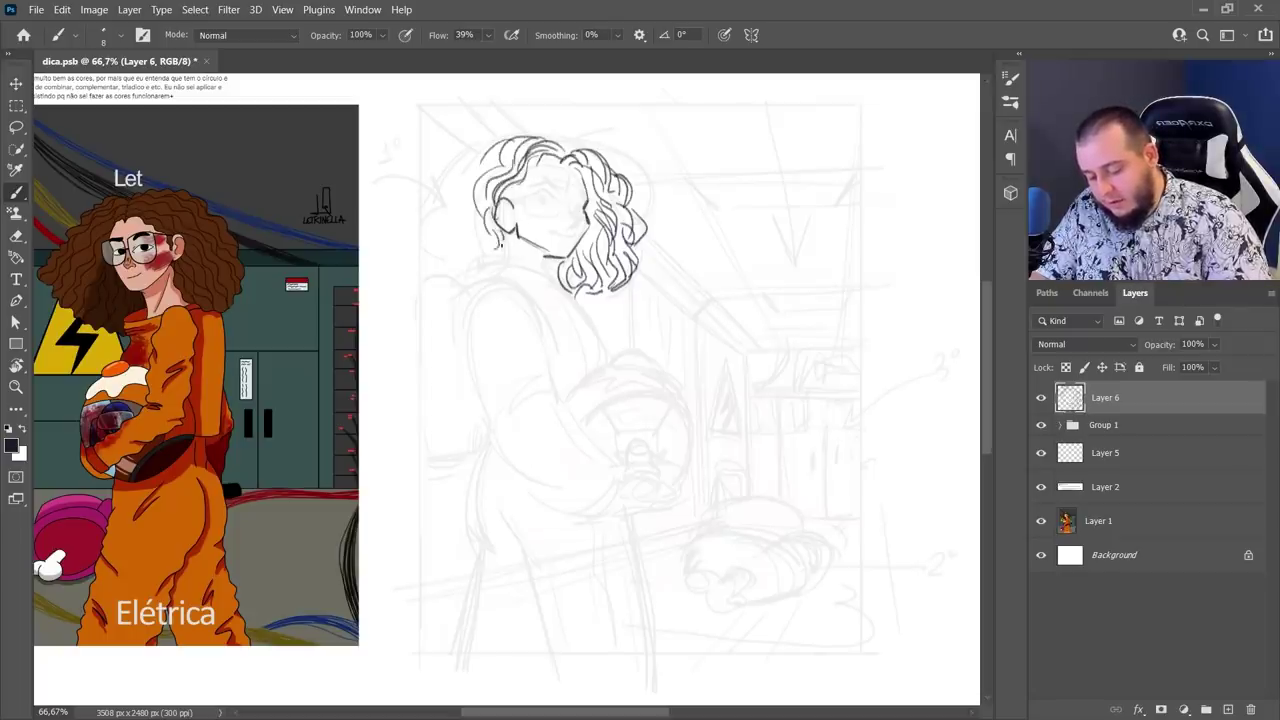
Fill out the back and crown of the hair with layered curly strands reaching the shoulder
left_click_drag(490, 242, 454, 266)
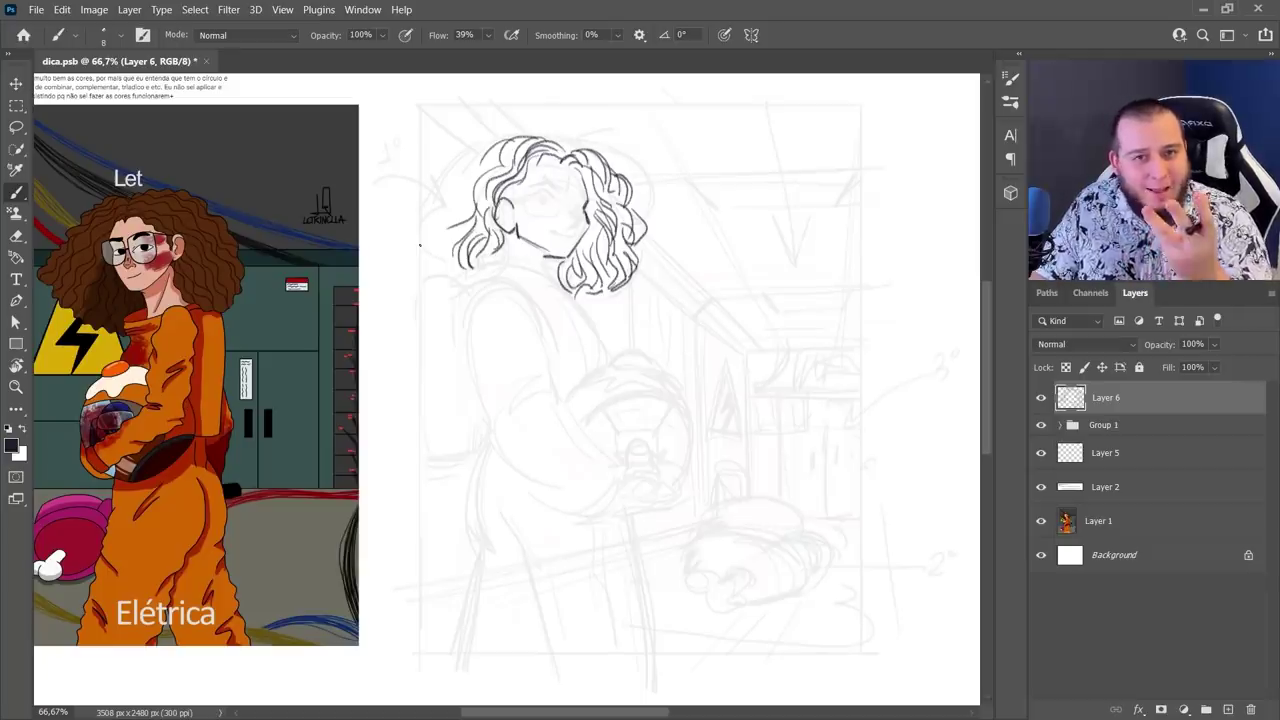
mouse_move(498, 153)
left_mouse_down()
mouse_move(460, 177)
mouse_move(455, 228)
mouse_move(416, 228)
mouse_move(414, 244)
mouse_move(440, 264)
left_mouse_up()
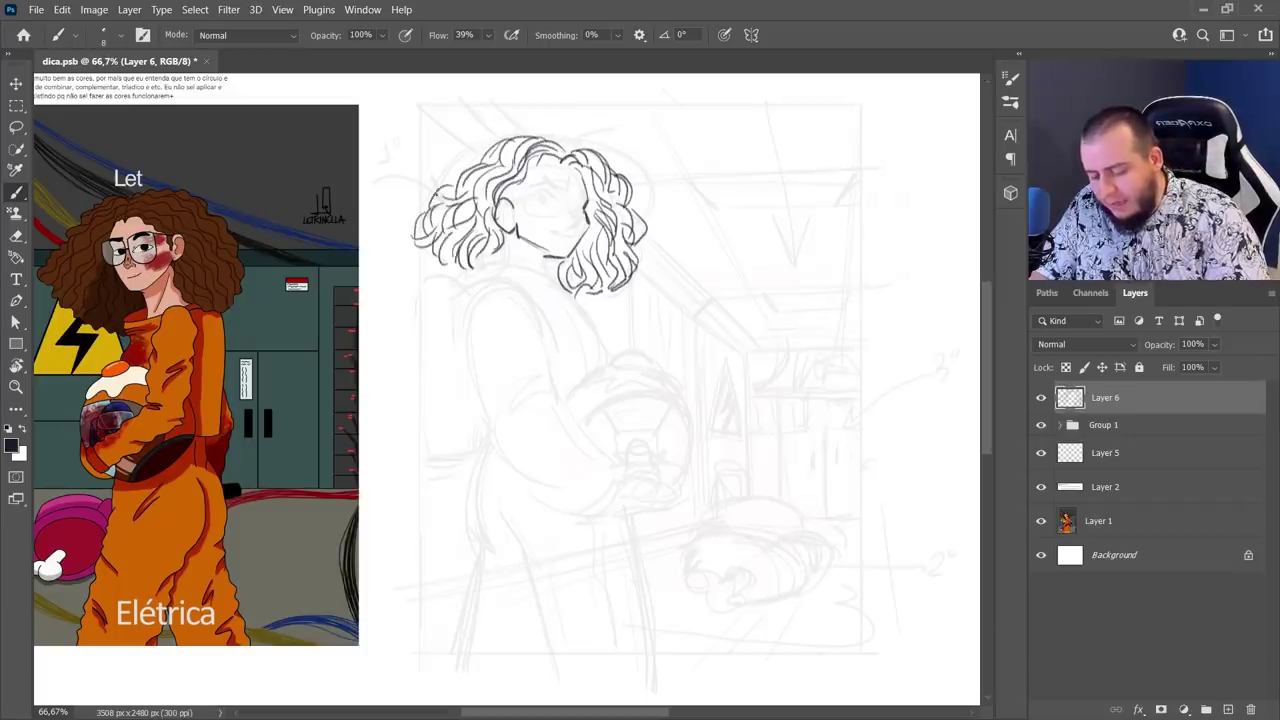
left_click_drag(486, 152, 444, 186)
left_click_drag(514, 136, 478, 150)
left_click_drag(562, 130, 534, 140)
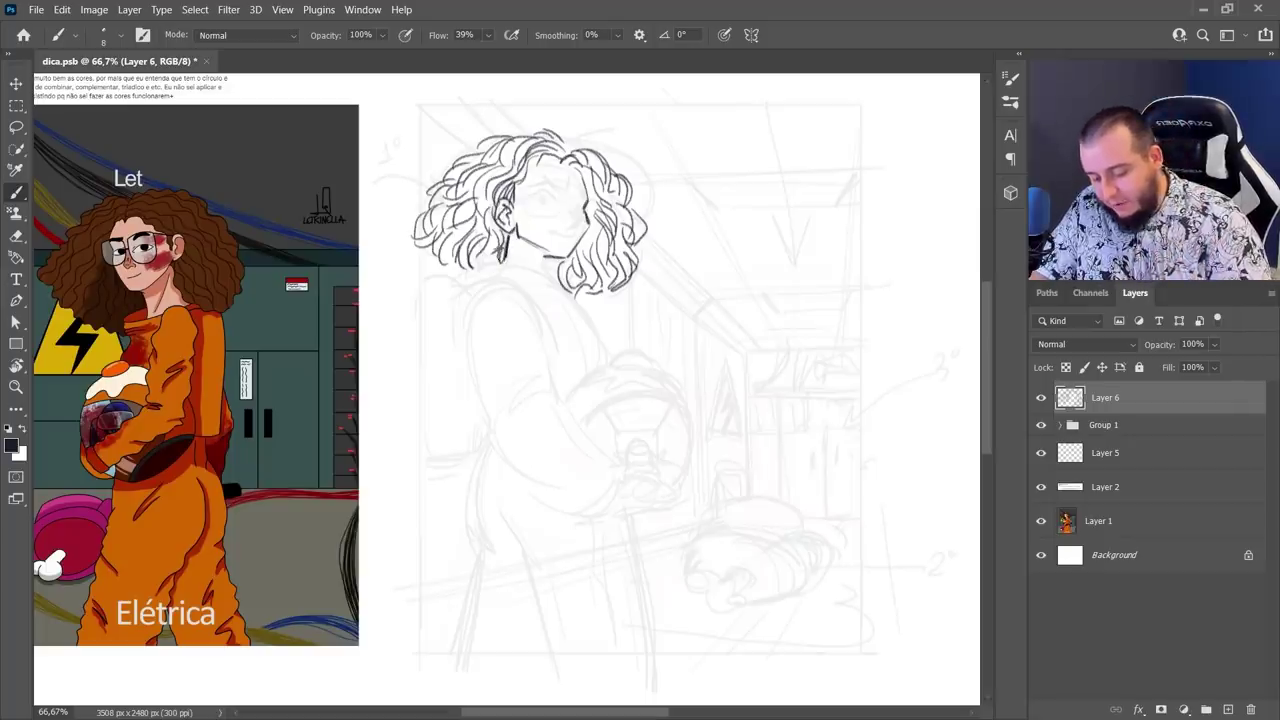
Draw the suit's high collar below the shaded neck and the face with round glasses, eyes and a slight smile
left_click_drag(481, 268, 482, 280)
mouse_move(482, 263)
left_mouse_down()
mouse_move(551, 255)
mouse_move(580, 282)
mouse_move(548, 282)
mouse_move(578, 300)
left_mouse_up()
key("e")
key("b")
left_click_drag(482, 262, 576, 274)
mouse_move(574, 280)
left_mouse_down()
mouse_move(582, 294)
mouse_move(558, 266)
left_mouse_up()
left_click_drag(552, 244, 578, 266)
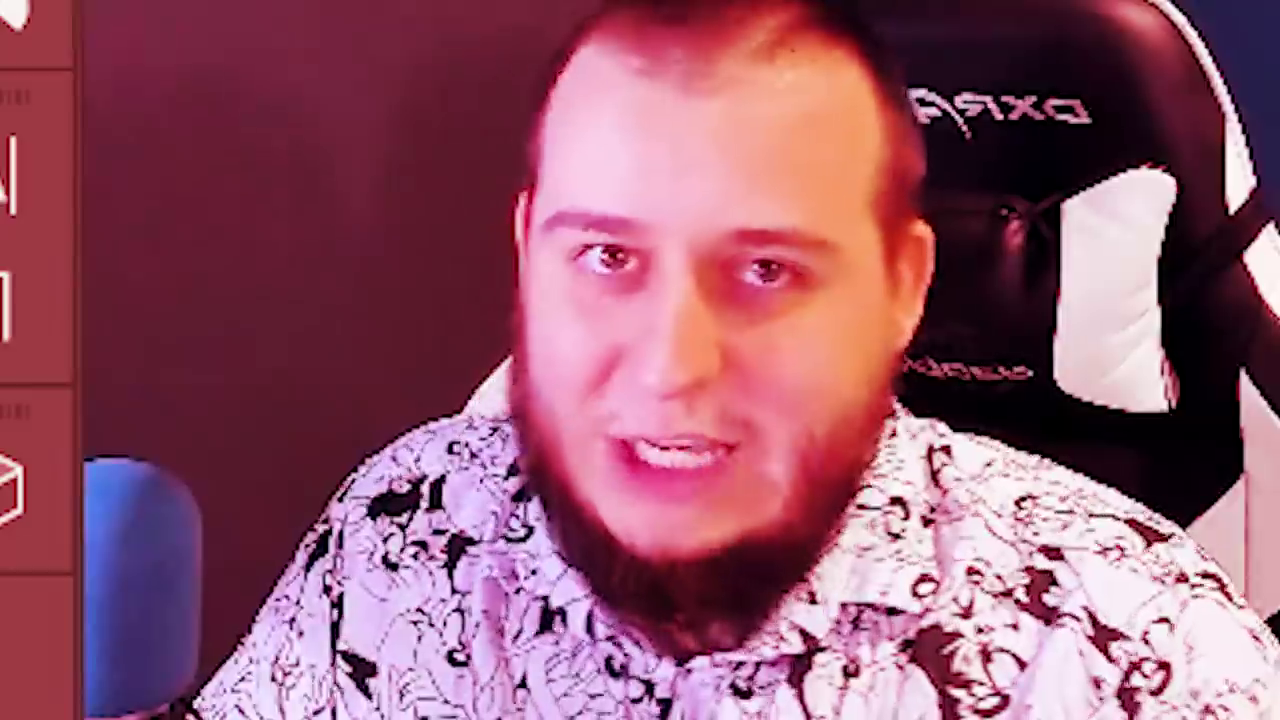
mouse_move(551, 184)
left_mouse_down()
mouse_move(525, 192)
mouse_move(564, 193)
mouse_move(508, 199)
mouse_move(600, 222)
left_mouse_up()
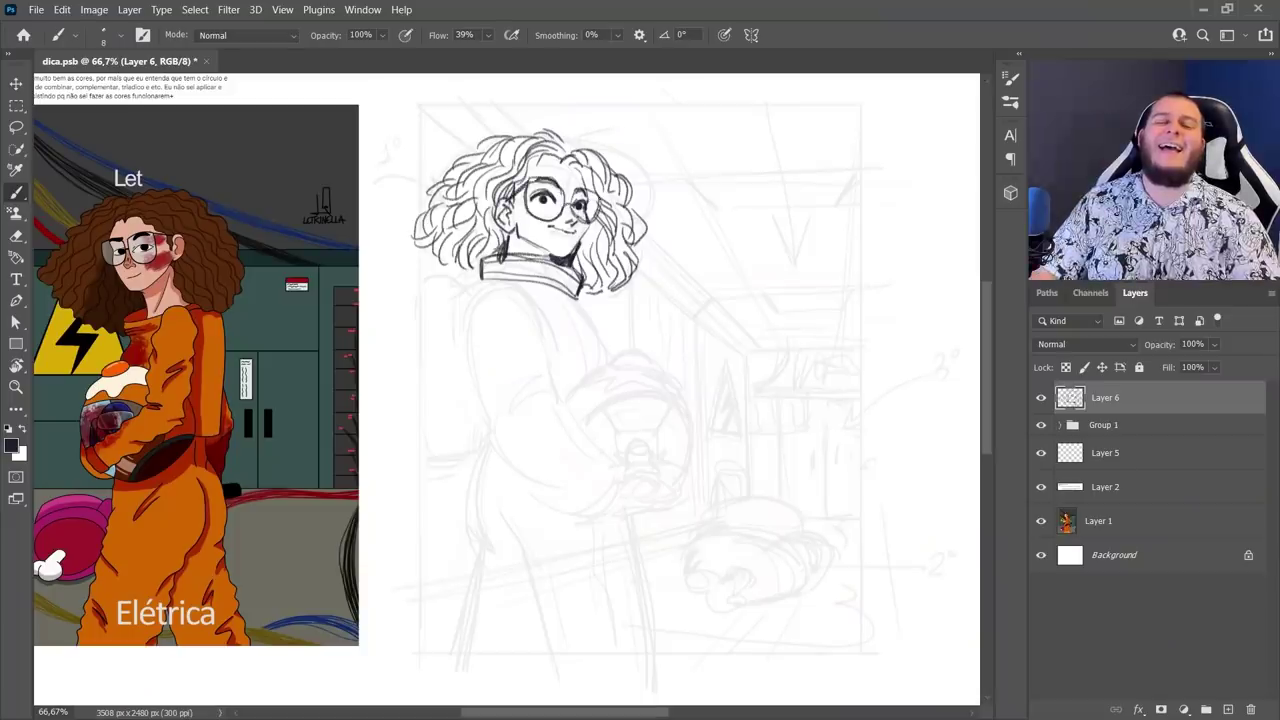
Draw the shoulder and the bent sleeve with its elbow folds down to the wrist
mouse_move(482, 276)
left_mouse_down()
mouse_move(545, 302)
mouse_move(466, 330)
mouse_move(465, 390)
left_mouse_up()
left_click_drag(498, 394, 544, 372)
mouse_move(545, 300)
left_mouse_down()
mouse_move(556, 386)
mouse_move(552, 370)
left_mouse_up()
left_click_drag(474, 340, 486, 432)
mouse_move(486, 434)
left_mouse_down()
mouse_move(526, 400)
mouse_move(538, 420)
mouse_move(600, 446)
mouse_move(574, 486)
left_mouse_up()
mouse_move(496, 442)
left_mouse_down()
mouse_move(555, 478)
mouse_move(590, 486)
left_mouse_up()
Draw the sleeve cuff and the open hand with fingers supporting the helmet from below
mouse_move(578, 486)
left_mouse_down()
mouse_move(600, 454)
mouse_move(582, 492)
mouse_move(632, 466)
mouse_move(638, 480)
left_mouse_up()
left_click_drag(596, 490, 622, 508)
left_click_drag(638, 474, 654, 488)
mouse_move(640, 470)
left_mouse_down()
mouse_move(658, 484)
mouse_move(654, 502)
mouse_move(686, 478)
left_mouse_up()
mouse_move(668, 500)
left_mouse_down()
mouse_move(684, 482)
mouse_move(672, 498)
mouse_move(634, 510)
mouse_move(646, 490)
mouse_move(630, 502)
left_mouse_up()
left_click_drag(622, 470, 630, 486)
left_click_drag(598, 464, 630, 502)
Draw the helmet's round outline, its visor edge and the egg-shaped bump on top, erasing overlaps there
mouse_move(566, 404)
left_mouse_down()
mouse_move(604, 366)
mouse_move(692, 404)
mouse_move(676, 475)
mouse_move(610, 361)
mouse_move(566, 403)
left_mouse_up()
mouse_move(566, 403)
left_mouse_down()
mouse_move(624, 359)
mouse_move(690, 453)
mouse_move(672, 480)
left_mouse_up()
left_click_drag(698, 406, 674, 482)
left_click_drag(574, 422, 697, 418)
key("e")
left_click_drag(614, 361, 646, 361)
key("b")
mouse_move(611, 363)
left_mouse_down()
mouse_move(650, 360)
mouse_move(616, 360)
left_mouse_up()
mouse_move(578, 383)
left_mouse_down()
mouse_move(613, 369)
mouse_move(666, 376)
left_mouse_up()
Draw the suit's chest line from the collar down to the helmet, undoing the first attempt
left_click_drag(577, 297, 609, 351)
key("ctrl+z")
left_click_drag(575, 293, 609, 352)
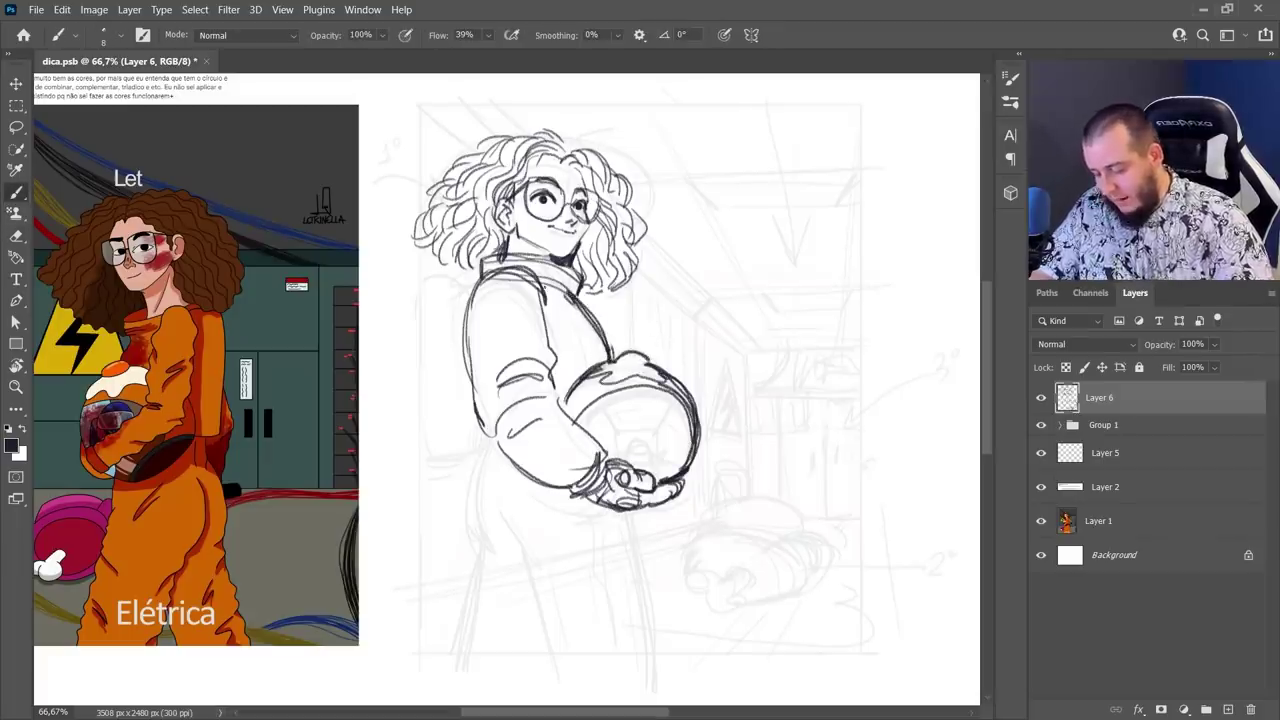
Sketch the visor's inner arc, its side dividing lines and the small rounded form above the fingers, undoing a stray stroke
mouse_move(575, 427)
left_mouse_down()
mouse_move(614, 393)
mouse_move(652, 390)
left_mouse_up()
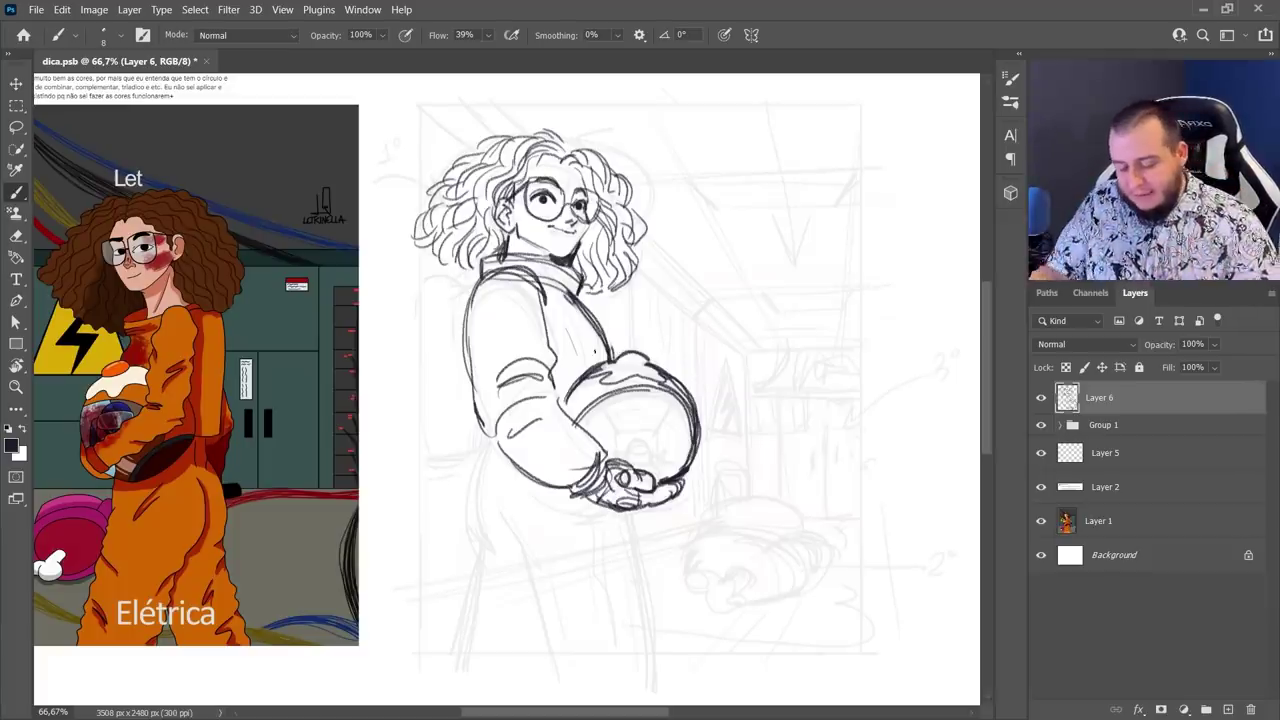
left_click_drag(615, 431, 621, 435)
key("ctrl+z")
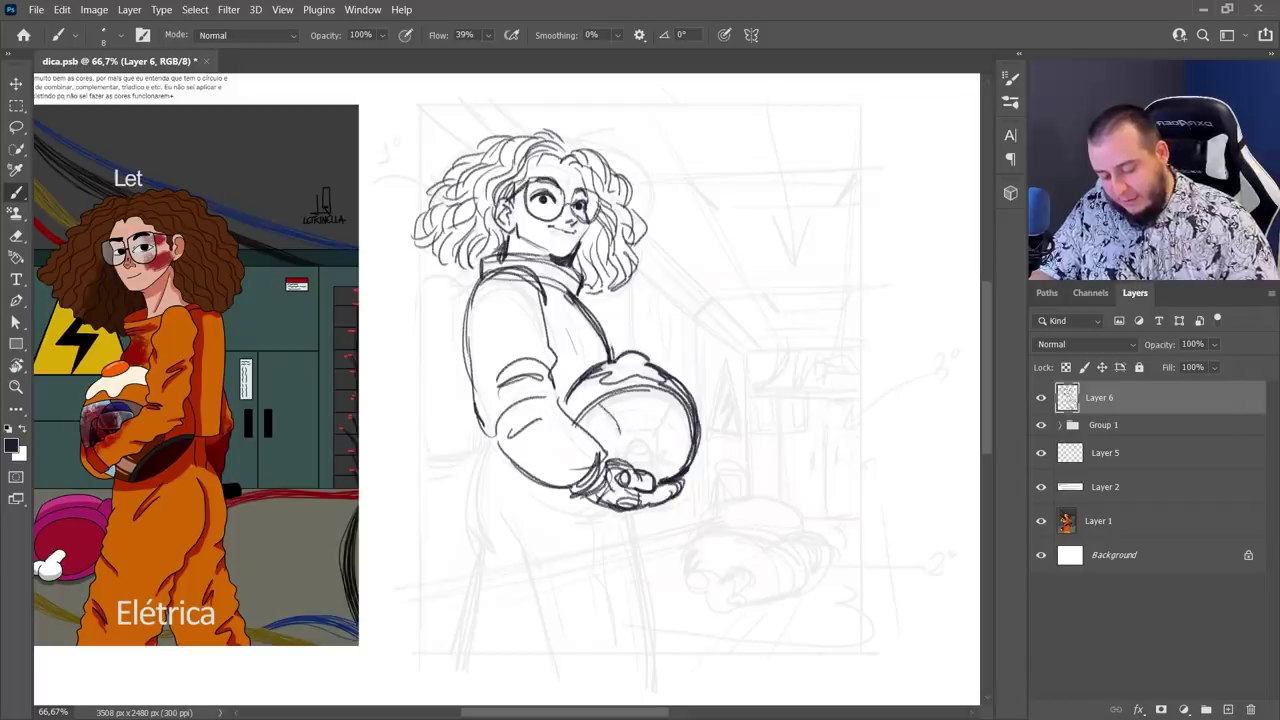
mouse_move(672, 400)
left_mouse_down()
mouse_move(660, 448)
mouse_move(657, 435)
mouse_move(624, 430)
mouse_move(652, 451)
left_mouse_up()
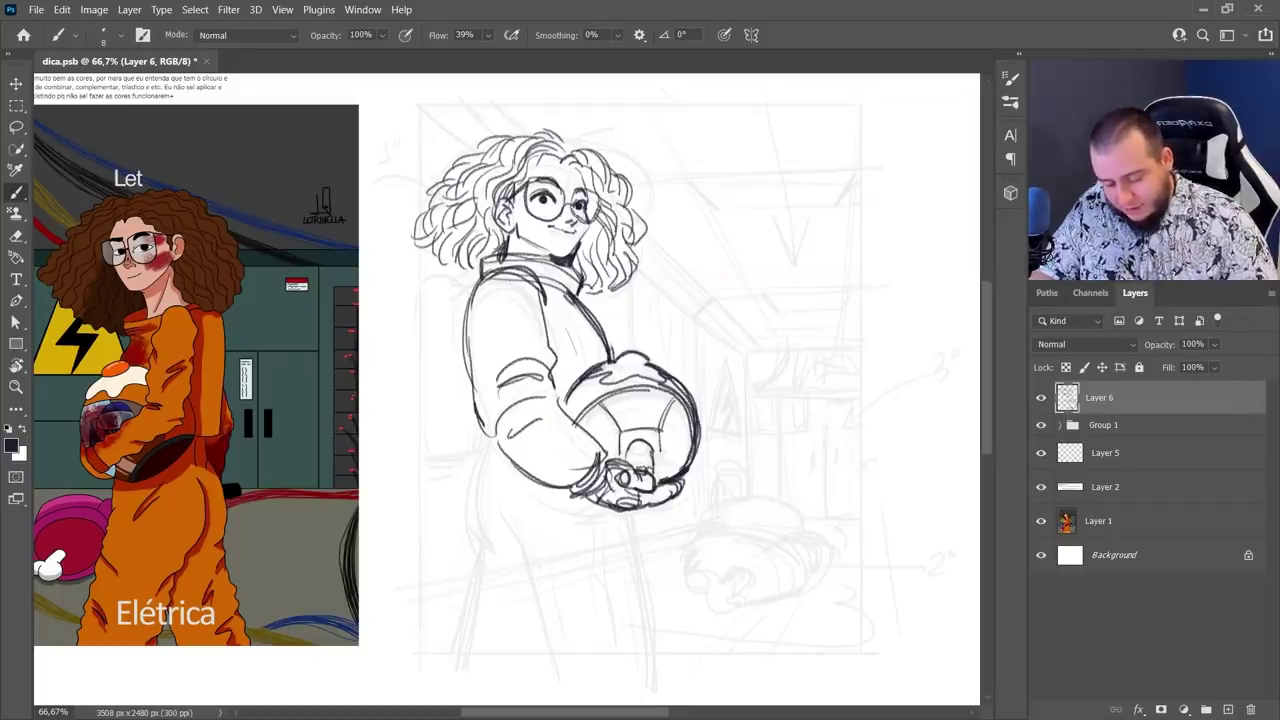
mouse_move(630, 454)
left_mouse_down()
mouse_move(647, 447)
mouse_move(674, 472)
mouse_move(686, 423)
mouse_move(588, 422)
mouse_move(616, 450)
mouse_move(653, 446)
mouse_move(656, 458)
left_mouse_up()
Refine the helmet interior with dark hatching on both sides of the visor and extra lines along its rim
key("e")
key("b")
left_click_drag(592, 430, 622, 394)
mouse_move(658, 434)
left_mouse_down()
mouse_move(678, 398)
mouse_move(678, 416)
left_mouse_up()
mouse_move(560, 408)
left_mouse_down()
mouse_move(578, 380)
mouse_move(572, 394)
left_mouse_up()
left_click_drag(578, 400, 590, 382)
Add the hip curve and small chest details to the suit, plus a round hatched shape behind the hip
mouse_move(492, 450)
left_mouse_down()
mouse_move(476, 550)
mouse_move(490, 566)
mouse_move(520, 562)
left_mouse_up()
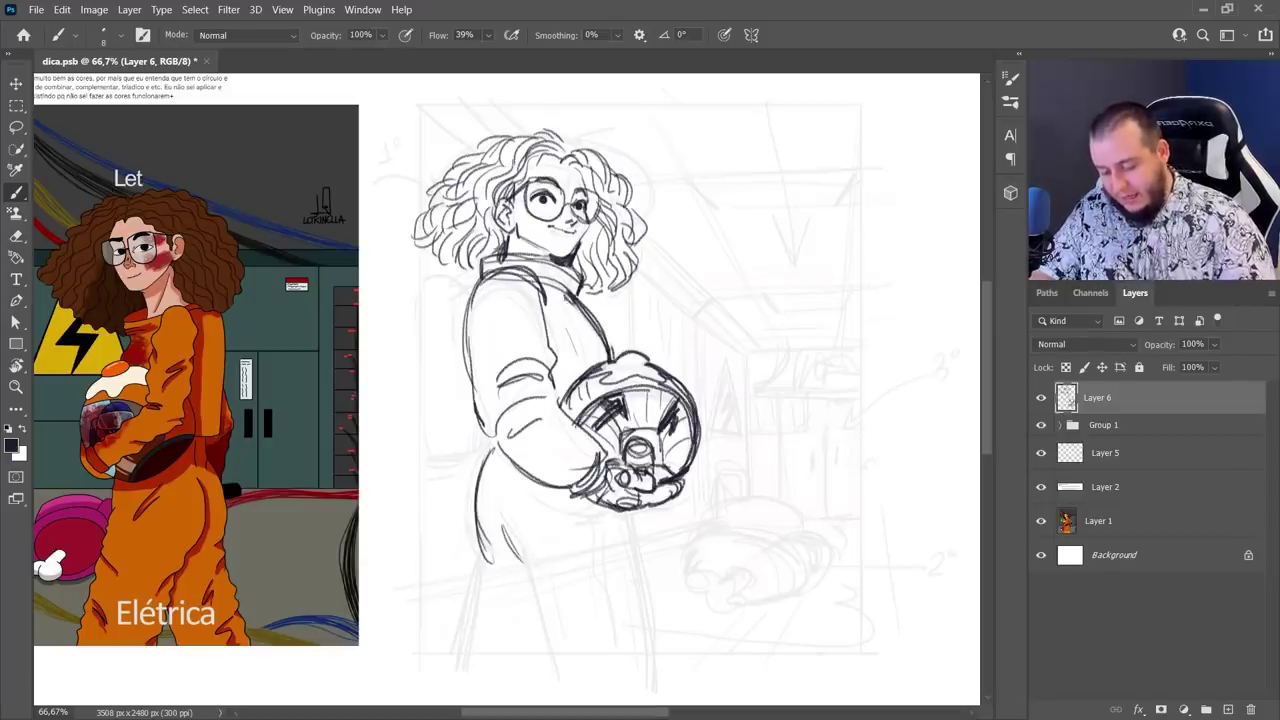
left_click_drag(574, 323, 584, 366)
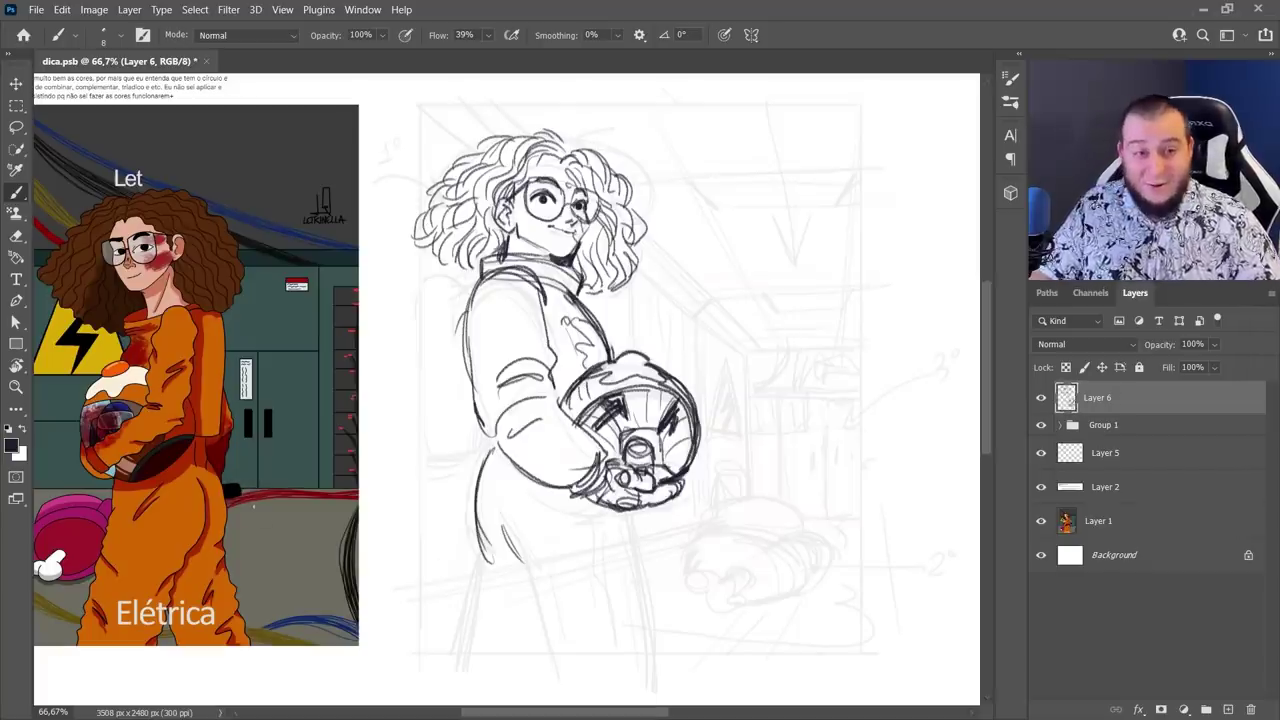
left_click_drag(441, 469, 443, 502)
mouse_move(447, 465)
left_mouse_down()
mouse_move(445, 509)
mouse_move(461, 471)
mouse_move(437, 501)
mouse_move(435, 484)
mouse_move(470, 514)
left_mouse_up()
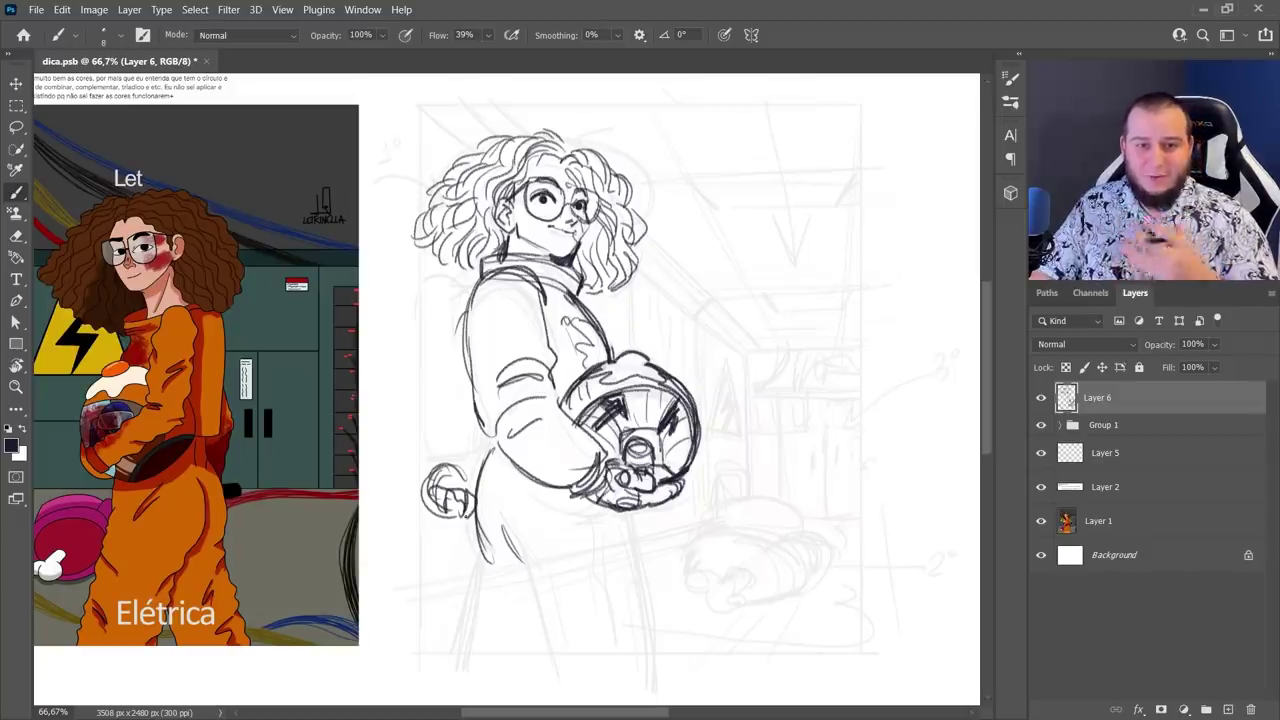
Erase the round hatched shape behind the hip and redraw it as the character's rear hand, undoing a stray stroke
key("e")
mouse_move(430, 472)
left_mouse_down()
mouse_move(432, 510)
mouse_move(455, 490)
left_mouse_up()
key("b")
mouse_move(479, 470)
left_mouse_down()
mouse_move(449, 479)
mouse_move(409, 621)
left_mouse_up()
key("ctrl+z")
key("e")
mouse_move(472, 480)
left_mouse_down()
mouse_move(448, 514)
mouse_move(474, 500)
left_mouse_up()
key("b")
mouse_move(449, 490)
left_mouse_down()
mouse_move(435, 518)
mouse_move(449, 517)
left_mouse_up()
mouse_move(442, 510)
left_mouse_down()
mouse_move(462, 494)
mouse_move(468, 520)
left_mouse_up()
mouse_move(457, 517)
left_mouse_down()
mouse_move(469, 525)
mouse_move(407, 488)
left_mouse_up()
mouse_move(407, 490)
left_mouse_down()
mouse_move(432, 508)
mouse_move(474, 504)
left_mouse_up()
left_click_drag(458, 500, 446, 526)
left_click_drag(434, 518, 464, 530)
Refine the rear hand's fingers and wrist cuff, cleaning up the surplus lines around them
key("e")
key("b")
left_click_drag(456, 486, 442, 503)
mouse_move(442, 501)
left_mouse_down()
mouse_move(475, 504)
mouse_move(436, 518)
mouse_move(448, 506)
mouse_move(468, 529)
left_mouse_up()
key("e")
key("b")
key("e")
left_click_drag(402, 474, 410, 482)
key("b")
mouse_move(406, 487)
left_mouse_down()
mouse_move(446, 497)
mouse_move(434, 514)
mouse_move(472, 481)
left_mouse_up()
mouse_move(440, 490)
left_mouse_down()
mouse_move(476, 485)
mouse_move(459, 457)
left_mouse_up()
Outline the rounded backpack behind the character's shoulder, down to the waist
mouse_move(478, 268)
left_mouse_down()
mouse_move(442, 270)
mouse_move(424, 408)
left_mouse_up()
mouse_move(424, 408)
left_mouse_down()
mouse_move(480, 411)
mouse_move(420, 406)
left_mouse_up()
left_click_drag(418, 404, 420, 272)
left_click_drag(420, 272, 414, 354)
Add the rear forearm line and the last finger details on the hand behind the hip
mouse_move(474, 414)
left_mouse_down()
mouse_move(448, 482)
mouse_move(486, 442)
left_mouse_up()
left_click_drag(444, 522, 462, 504)
mouse_move(436, 498)
left_mouse_down()
mouse_move(460, 512)
mouse_move(407, 480)
mouse_move(450, 510)
mouse_move(426, 528)
mouse_move(466, 546)
left_mouse_up()
key("e")
key("b")
Draw the suit's legs below the waist, with the outer contours, belt line, knee bands and fold lines
mouse_move(486, 490)
left_mouse_down()
mouse_move(494, 554)
mouse_move(460, 670)
left_mouse_up()
mouse_move(518, 550)
left_mouse_down()
mouse_move(576, 684)
mouse_move(586, 644)
left_mouse_up()
left_click_drag(630, 512, 658, 668)
left_click_drag(490, 470, 560, 482)
left_click_drag(574, 556, 620, 552)
left_click_drag(580, 572, 626, 566)
left_click_drag(488, 580, 508, 584)
mouse_move(508, 588)
left_mouse_down()
mouse_move(538, 604)
mouse_move(558, 670)
left_mouse_up()
left_click_drag(660, 626, 667, 685)
Free-transform the character's line art, slightly adjusting its proportions and tilt
key("ctrl+t")
left_click_drag(822, 497, 827, 485)
mouse_move(635, 531)
left_mouse_down()
mouse_move(668, 524)
mouse_move(650, 520)
left_mouse_up()
left_click(825, 34)
mouse_move(482, 101)
left_mouse_down()
mouse_move(538, 466)
mouse_move(606, 702)
left_mouse_up()
key("ctrl+z")
mouse_move(480, 104)
left_mouse_down()
mouse_move(636, 636)
mouse_move(640, 702)
left_mouse_up()
key("ctrl+z")
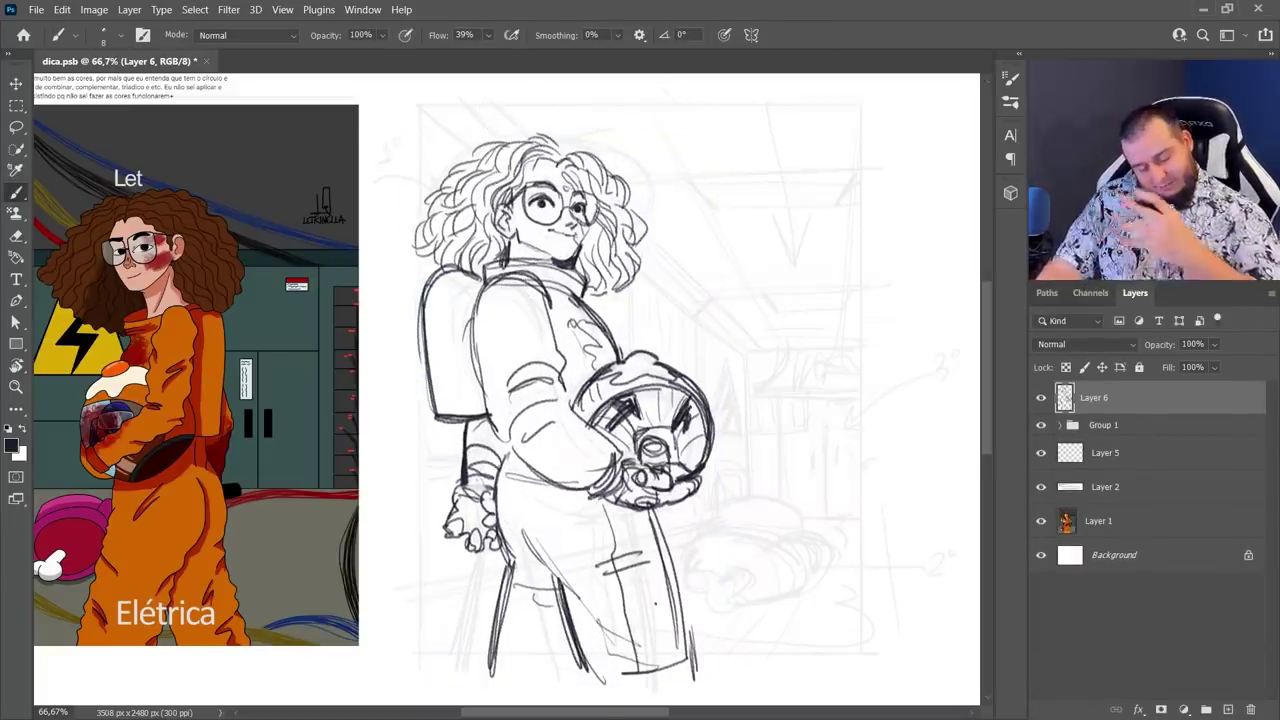
mouse_move(513, 113)
left_mouse_down()
mouse_move(726, 524)
mouse_move(830, 645)
mouse_move(750, 640)
left_mouse_up()
key("ctrl+z")
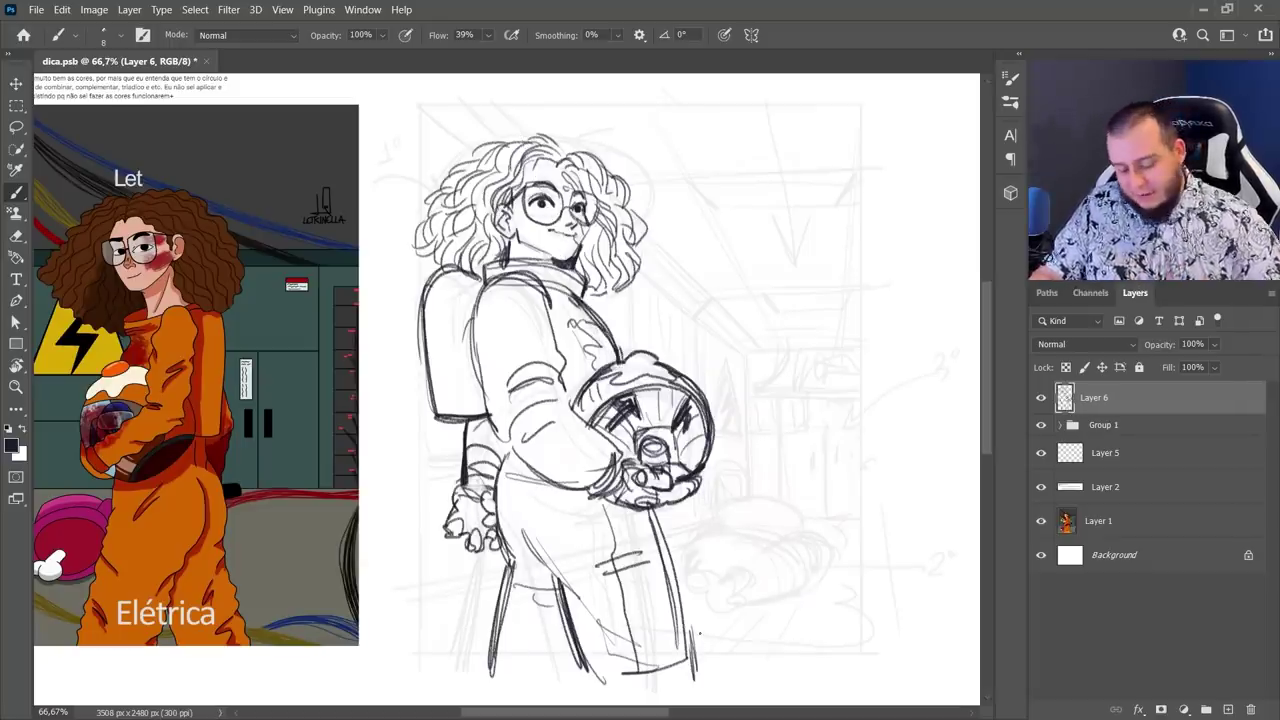
Add a new layer beneath the character's line art and draw the receding ceiling beam and the back wall's upper edge
left_click(1228, 709)
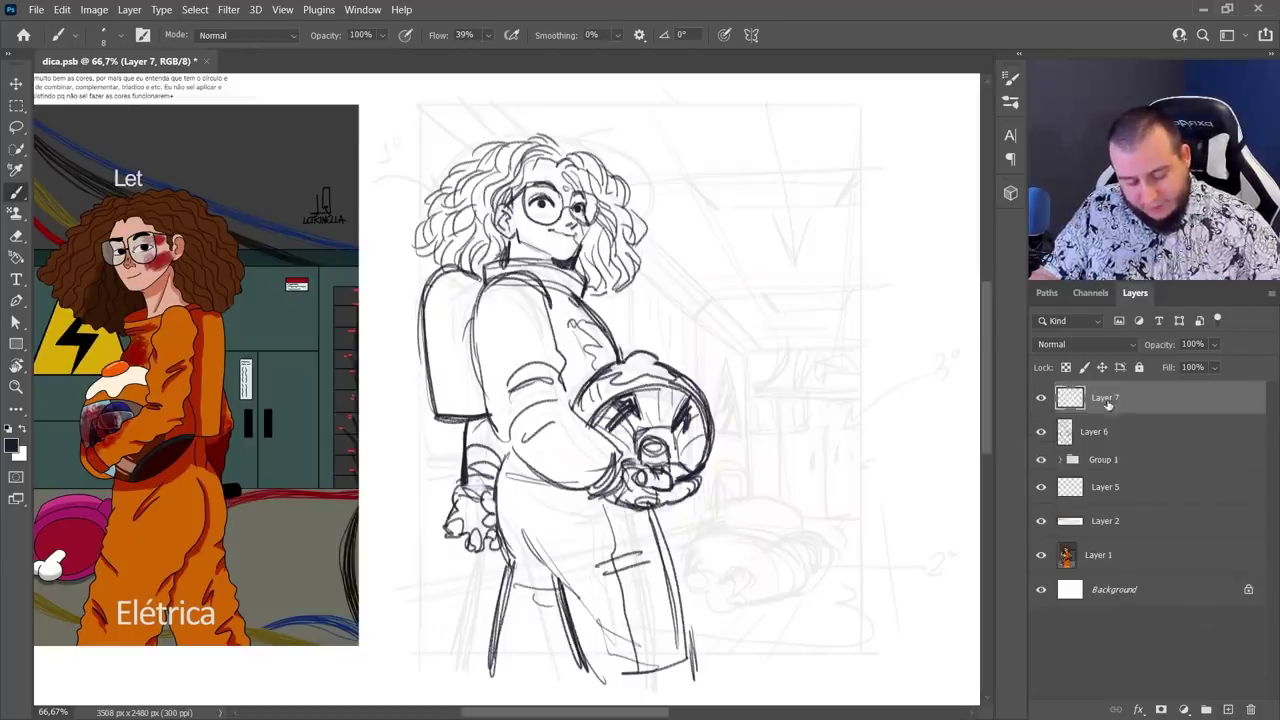
left_click_drag(1103, 404, 1108, 442)
left_click_drag(661, 290, 745, 360)
mouse_move(643, 235)
left_mouse_down()
mouse_move(746, 338)
mouse_move(697, 323)
left_mouse_up()
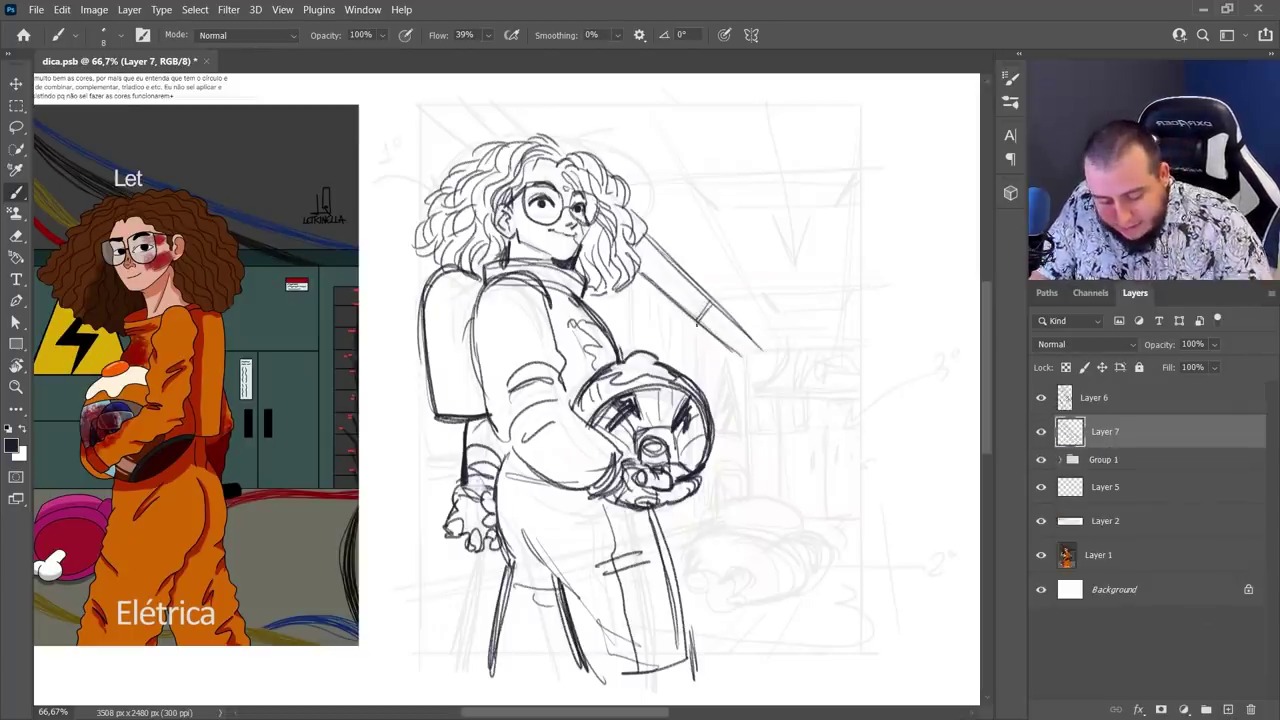
left_click_drag(744, 359, 859, 345)
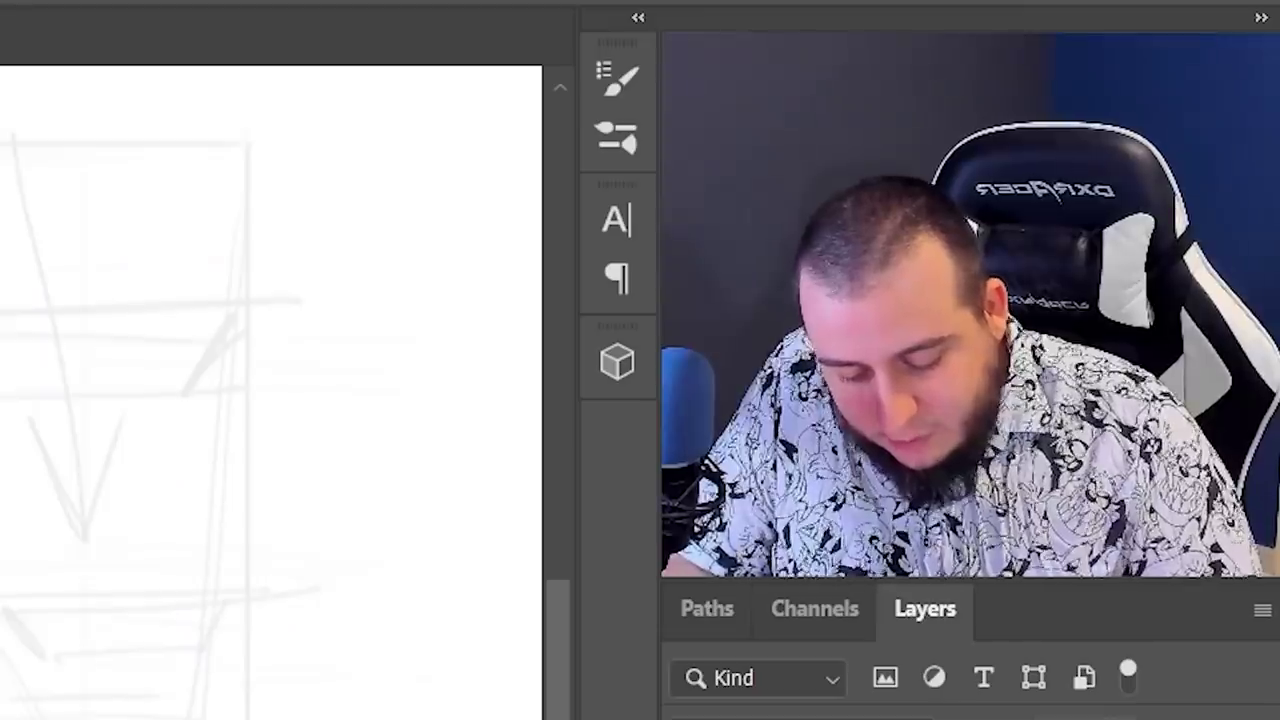
Draw the ceiling's perspective lines converging towards the back wall, undoing one stroke
left_click_drag(653, 110, 777, 350)
left_click_drag(776, 104, 808, 349)
key("ctrl+z")
mouse_move(878, 128)
left_mouse_down()
mouse_move(843, 340)
mouse_move(876, 324)
mouse_move(910, 262)
left_mouse_up()
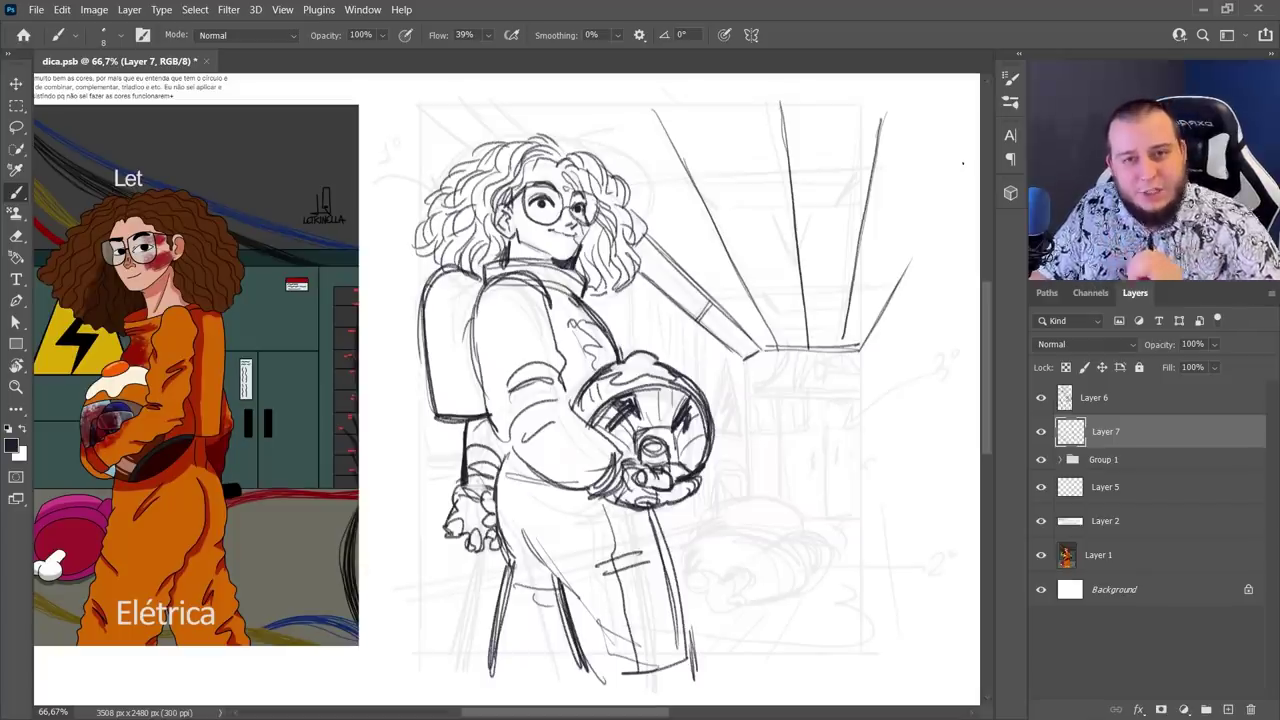
Draw the horizontal crosslines that divide the ceiling into panels
left_click_drag(710, 302, 879, 288)
left_click_drag(628, 183, 886, 173)
left_click_drag(640, 183, 913, 177)
left_click_drag(708, 205, 868, 200)
left_click_drag(706, 204, 852, 200)
left_click_drag(709, 205, 687, 179)
mouse_move(758, 318)
left_mouse_down()
mouse_move(852, 310)
mouse_move(858, 298)
left_mouse_up()
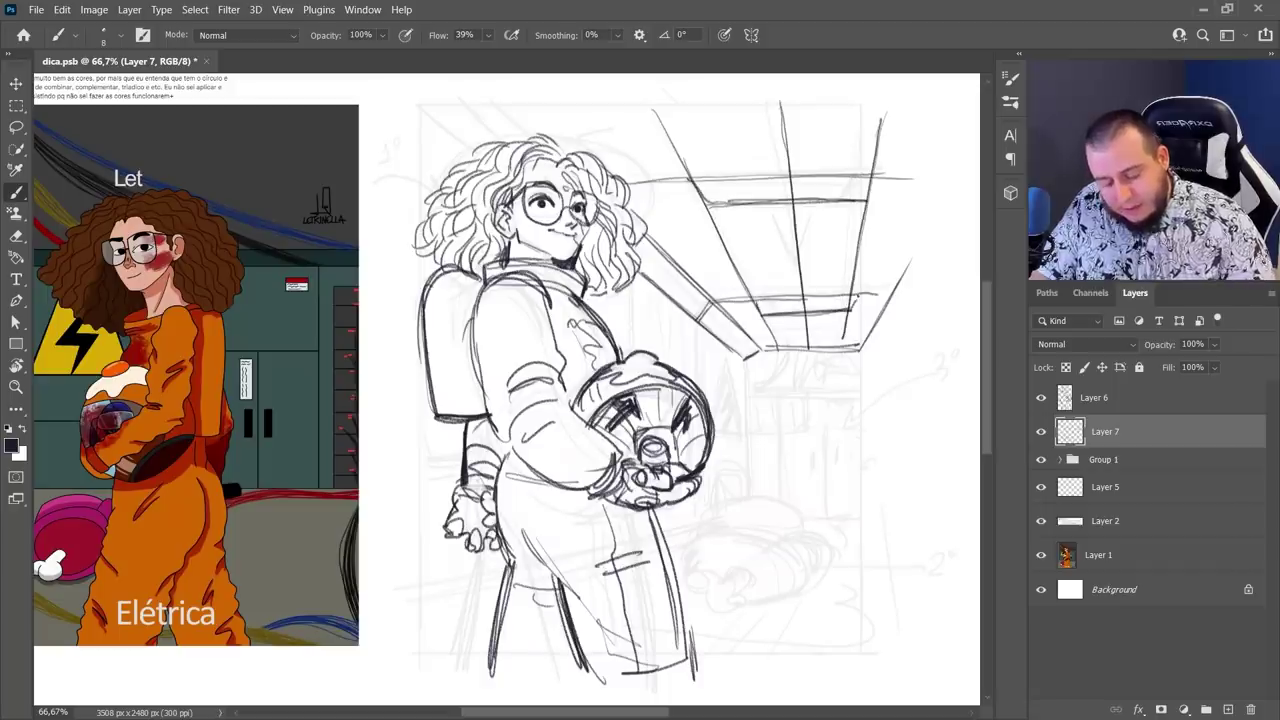
Add the segment lines along the ceiling beam and continue the beam above the character's hair
left_click_drag(677, 269, 657, 290)
left_click_drag(510, 106, 541, 137)
mouse_move(428, 110)
left_mouse_down()
mouse_move(498, 166)
mouse_move(509, 113)
left_mouse_up()
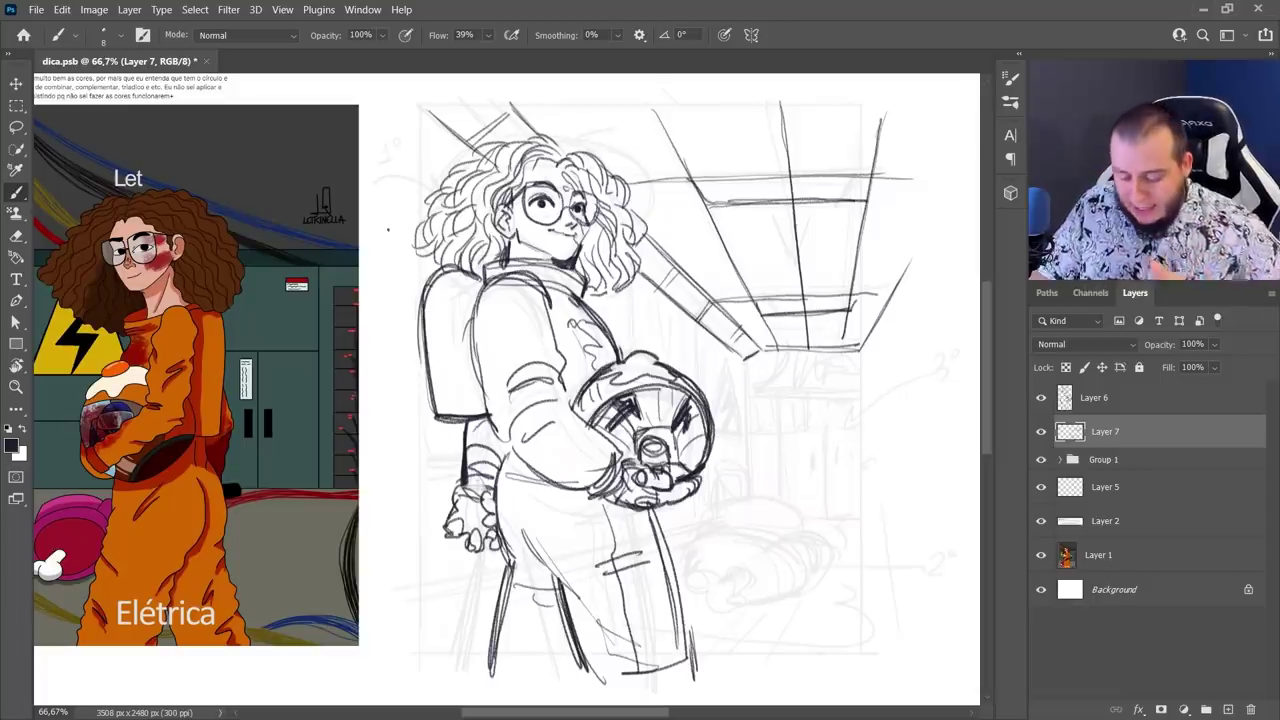
Draw the cabinet against the back wall with its frame, door divisions and small handles
left_click_drag(745, 364, 748, 488)
mouse_move(746, 396)
left_mouse_down()
mouse_move(748, 494)
mouse_move(816, 394)
mouse_move(866, 393)
left_mouse_up()
left_click_drag(746, 400, 748, 510)
mouse_move(774, 394)
left_mouse_down()
mouse_move(776, 490)
mouse_move(868, 443)
left_mouse_up()
left_click_drag(776, 448, 866, 444)
mouse_move(822, 442)
left_mouse_down()
mouse_move(824, 508)
mouse_move(823, 398)
left_mouse_up()
left_click_drag(812, 457, 813, 468)
left_click_drag(824, 433, 824, 449)
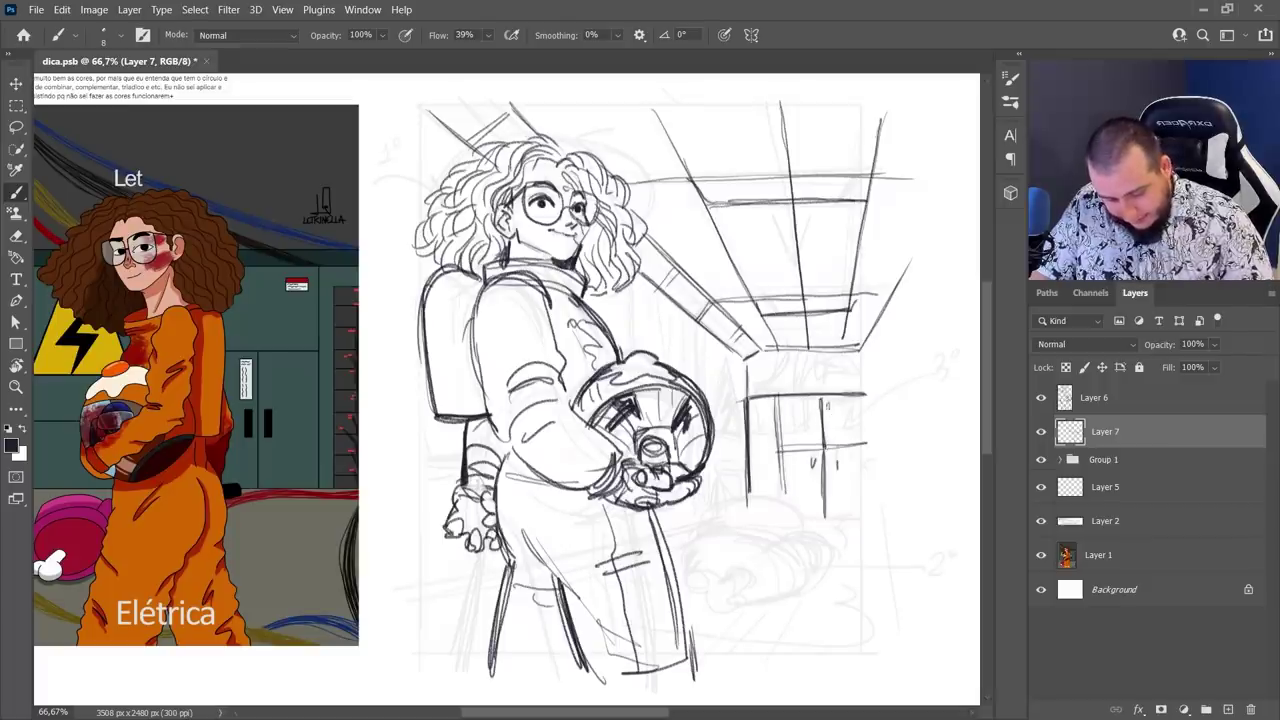
Detail the cabinet's upper door panels and draw a small rectangular sign with text lines above them
left_click_drag(826, 404, 862, 405)
mouse_move(830, 426)
left_mouse_down()
mouse_move(830, 444)
mouse_move(862, 440)
left_mouse_up()
mouse_move(828, 424)
left_mouse_down()
mouse_move(858, 424)
mouse_move(834, 438)
mouse_move(858, 440)
mouse_move(802, 424)
left_mouse_up()
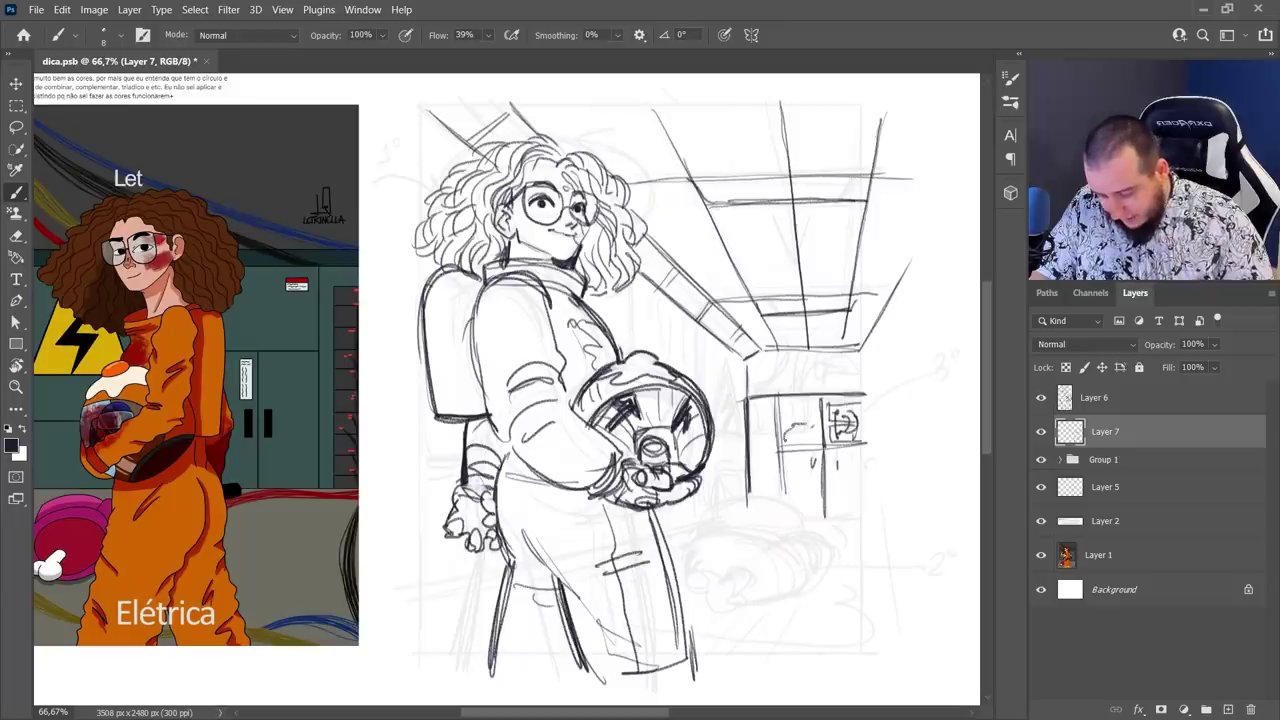
left_click_drag(822, 363, 823, 388)
left_click_drag(822, 363, 858, 362)
left_click_drag(858, 362, 858, 387)
mouse_move(823, 388)
left_mouse_down()
mouse_move(859, 387)
mouse_move(852, 371)
left_mouse_up()
left_click_drag(826, 381, 850, 381)
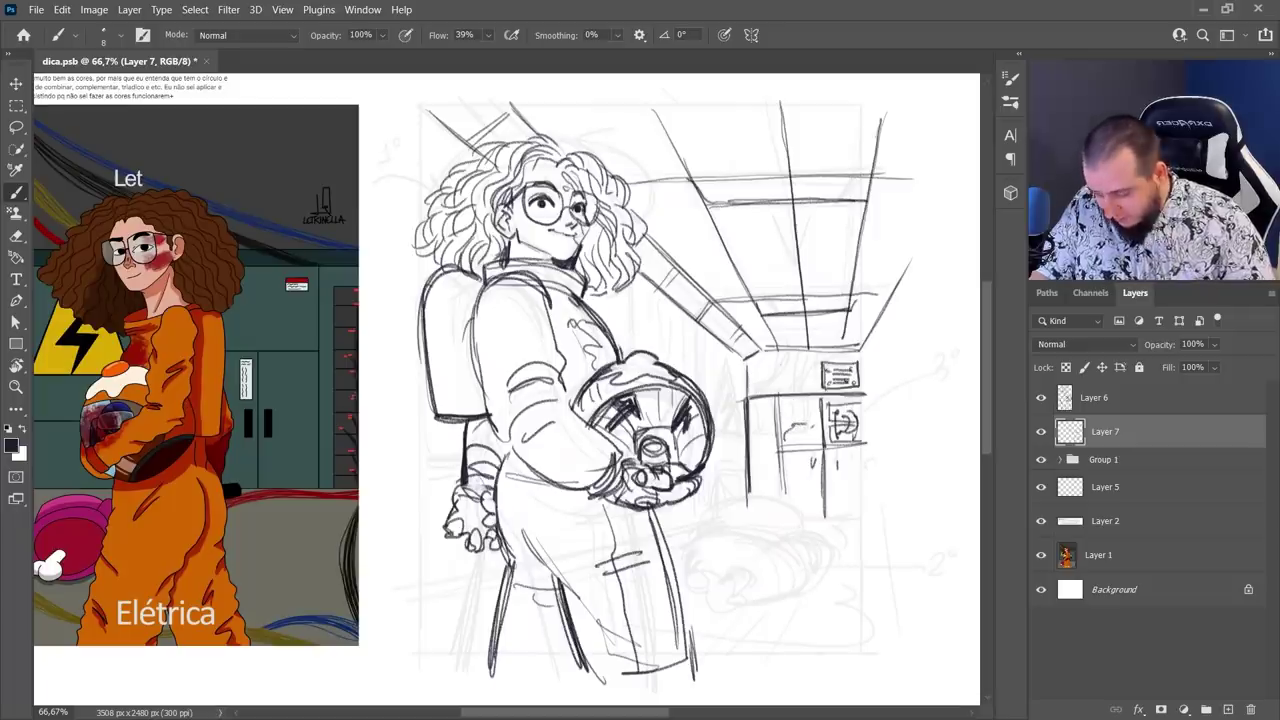
Sketch the small objects on top of the cabinet, beside the rectangular sign
mouse_move(776, 346)
left_mouse_down()
mouse_move(805, 346)
mouse_move(757, 363)
mouse_move(755, 392)
left_mouse_up()
mouse_move(762, 368)
left_mouse_down()
mouse_move(763, 394)
mouse_move(790, 388)
left_mouse_up()
left_click_drag(798, 377, 816, 376)
left_click_drag(798, 379, 810, 386)
left_click_drag(782, 368, 792, 386)
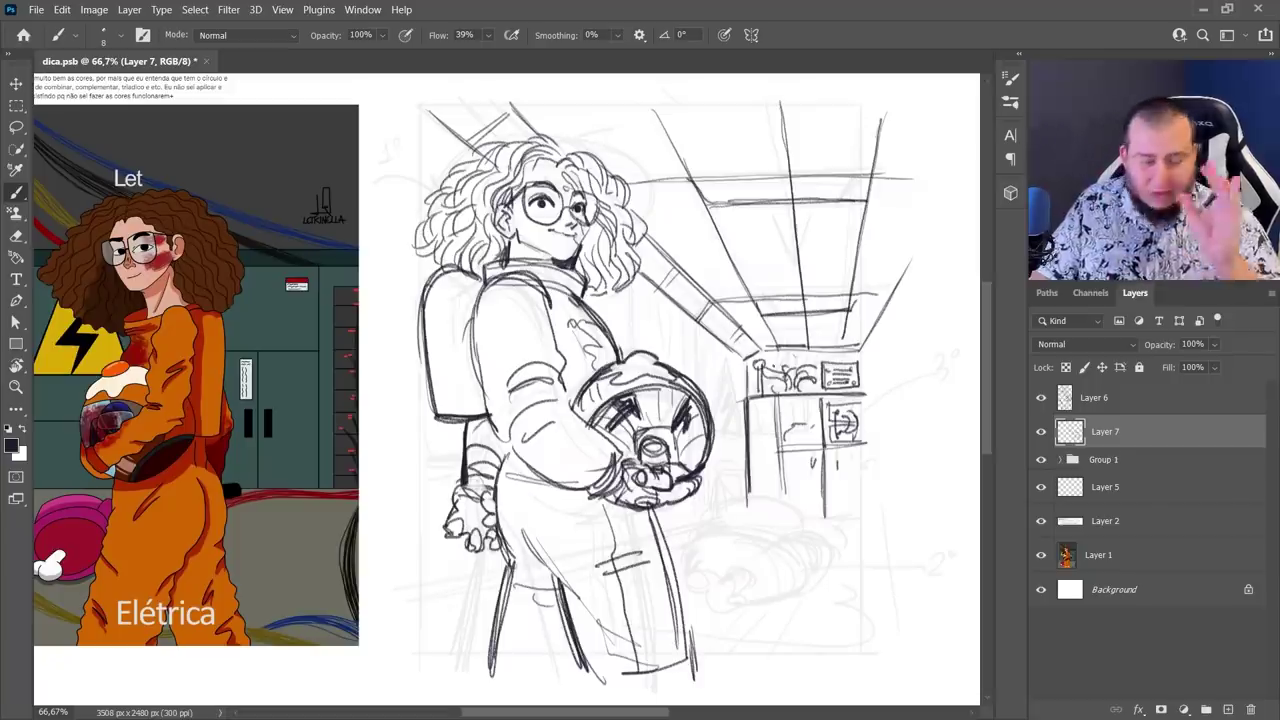
Draw the shelves and divider in the cabinet's narrow side section, undoing the first shelf stroke
mouse_move(750, 453)
left_mouse_down()
mouse_move(778, 452)
mouse_move(782, 474)
mouse_move(779, 452)
left_mouse_up()
key("ctrl+z")
left_click_drag(778, 400, 780, 508)
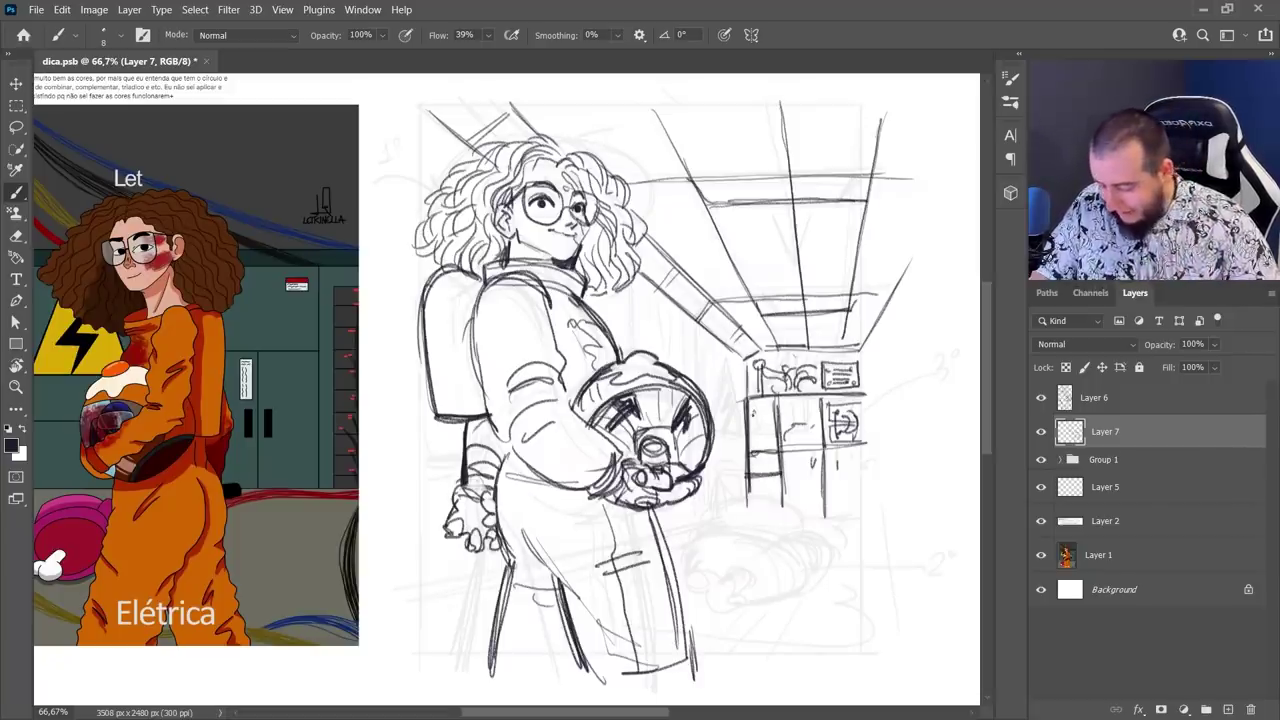
Draw the triangular lightning-bolt warning sign on the side wall and the wall's vertical panel lines
mouse_move(712, 397)
left_mouse_down()
mouse_move(724, 359)
mouse_move(739, 421)
left_mouse_up()
left_click_drag(714, 437, 742, 437)
mouse_move(726, 379)
left_mouse_down()
mouse_move(712, 405)
mouse_move(746, 436)
left_mouse_up()
left_click_drag(694, 322, 698, 400)
left_click_drag(704, 472, 708, 526)
left_click_drag(634, 272, 634, 346)
left_click_drag(636, 274, 638, 356)
Draw the floor line behind the legs and the large piece of meat with its bone beside the character
left_click_drag(680, 536, 728, 526)
left_click_drag(510, 574, 416, 598)
mouse_move(720, 526)
left_mouse_down()
mouse_move(856, 518)
mouse_move(724, 534)
mouse_move(792, 544)
mouse_move(812, 520)
mouse_move(714, 530)
mouse_move(798, 543)
left_mouse_up()
left_click_drag(687, 568, 752, 602)
mouse_move(718, 574)
left_mouse_down()
mouse_move(744, 568)
mouse_move(710, 592)
left_mouse_up()
left_click_drag(712, 592, 734, 594)
mouse_move(688, 562)
left_mouse_down()
mouse_move(774, 594)
mouse_move(750, 602)
left_mouse_up()
mouse_move(806, 542)
left_mouse_down()
mouse_move(792, 588)
mouse_move(766, 600)
left_mouse_up()
left_click_drag(800, 534, 834, 580)
left_click_drag(720, 530, 680, 574)
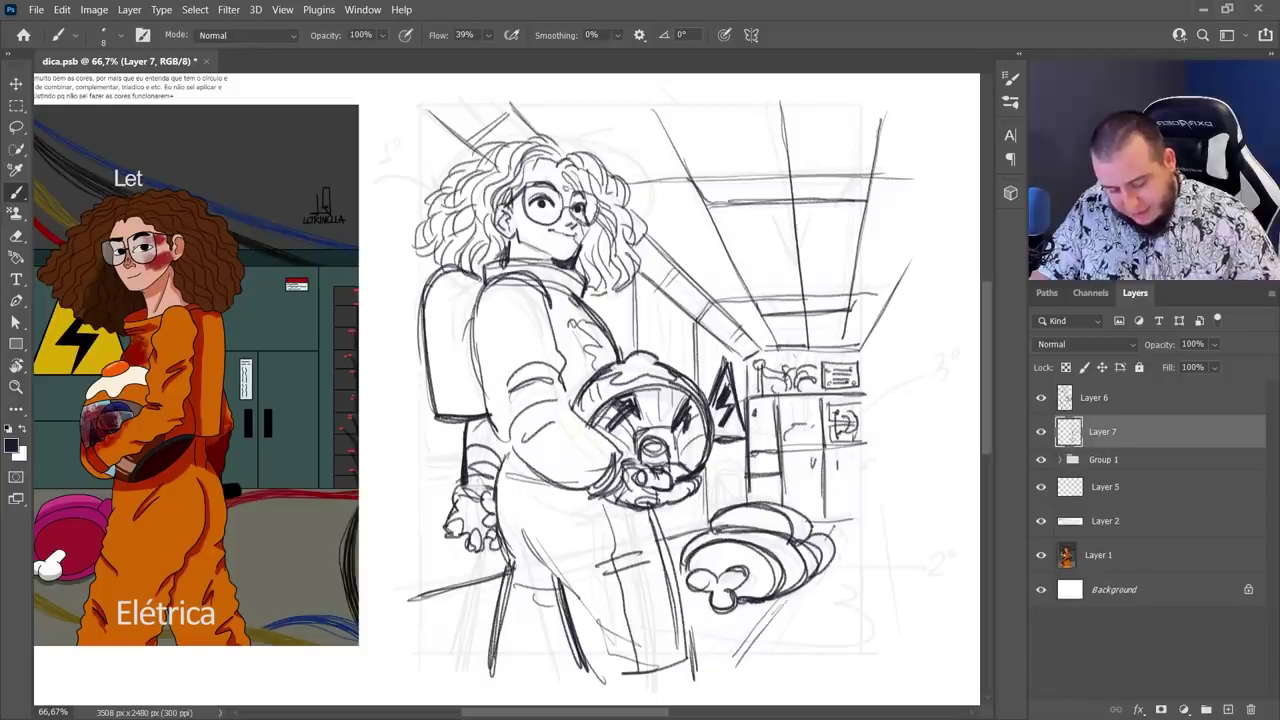
Draw the counter's vertical edges beside the meat and scribble a dark puddle beneath it
mouse_move(810, 524)
left_mouse_down()
mouse_move(848, 571)
mouse_move(842, 662)
left_mouse_up()
left_click_drag(854, 527, 853, 664)
left_click_drag(684, 618, 832, 592)
mouse_move(682, 596)
left_mouse_down()
mouse_move(788, 618)
mouse_move(822, 586)
left_mouse_up()
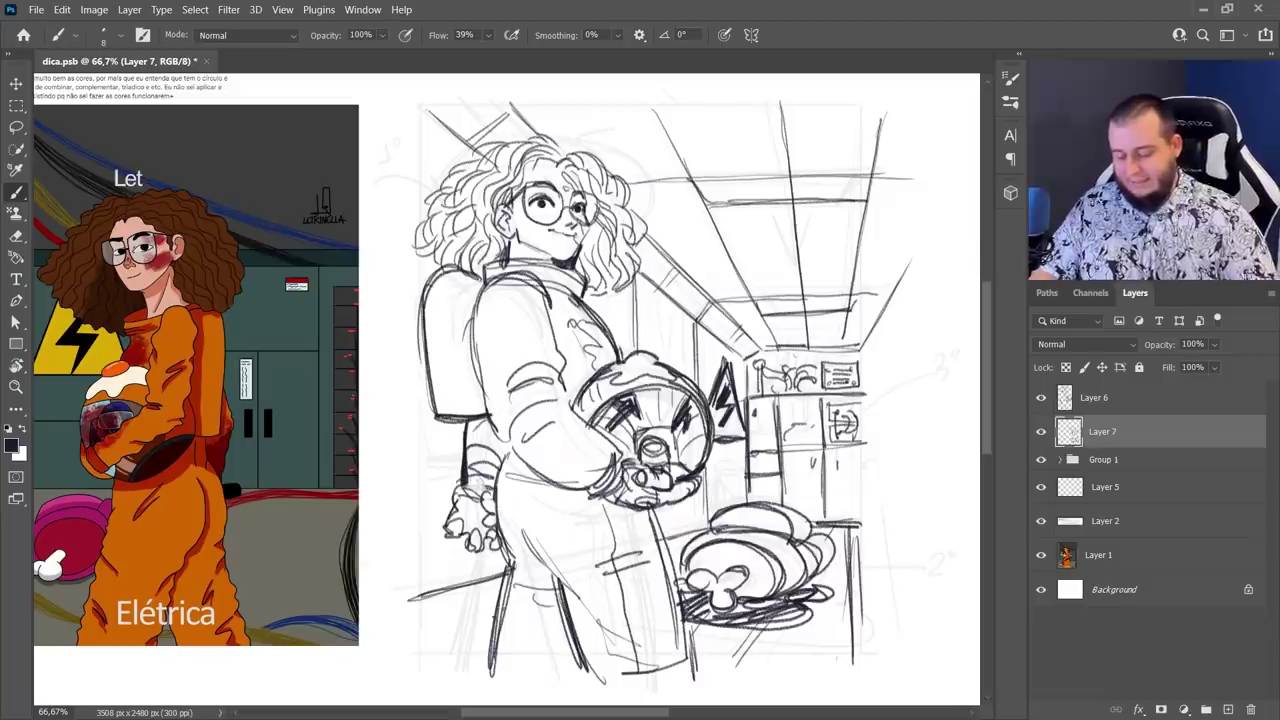
Add dark stains to the rear hand, chest and face, swirl lines to the meat, and a firmer back wall edge
left_click_drag(452, 510, 478, 548)
mouse_move(588, 320)
left_mouse_down()
mouse_move(608, 360)
mouse_move(658, 362)
left_mouse_up()
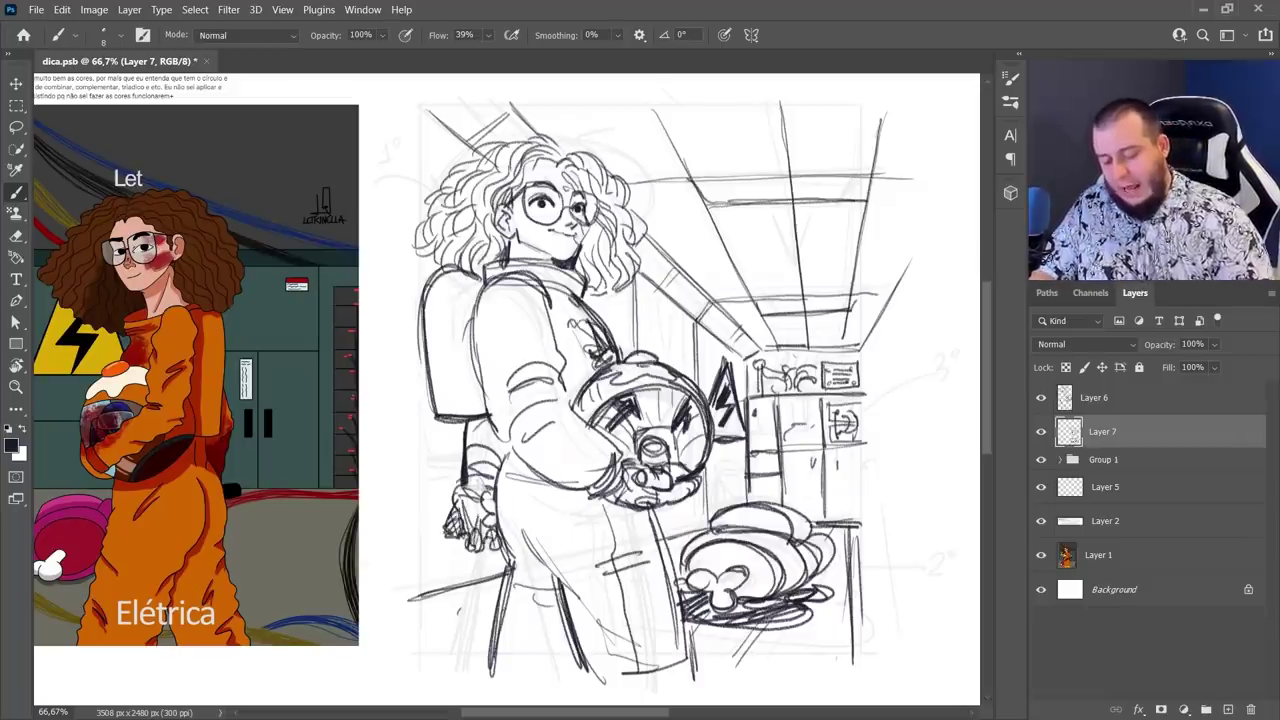
left_click_drag(564, 172, 577, 194)
left_click_drag(584, 226, 572, 252)
left_click_drag(690, 560, 760, 600)
left_click_drag(748, 350, 872, 346)
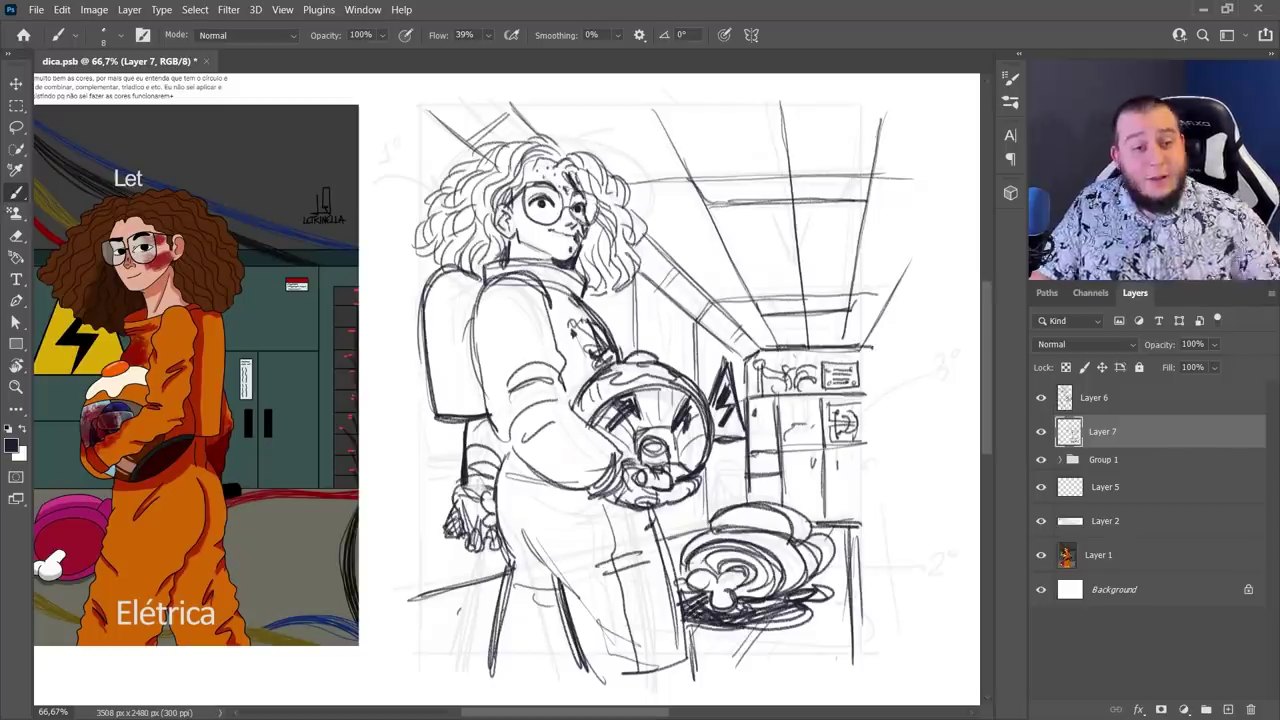
Set the brush size to 10 px and draw the rectangular frame around the composition
right_click(793, 242)
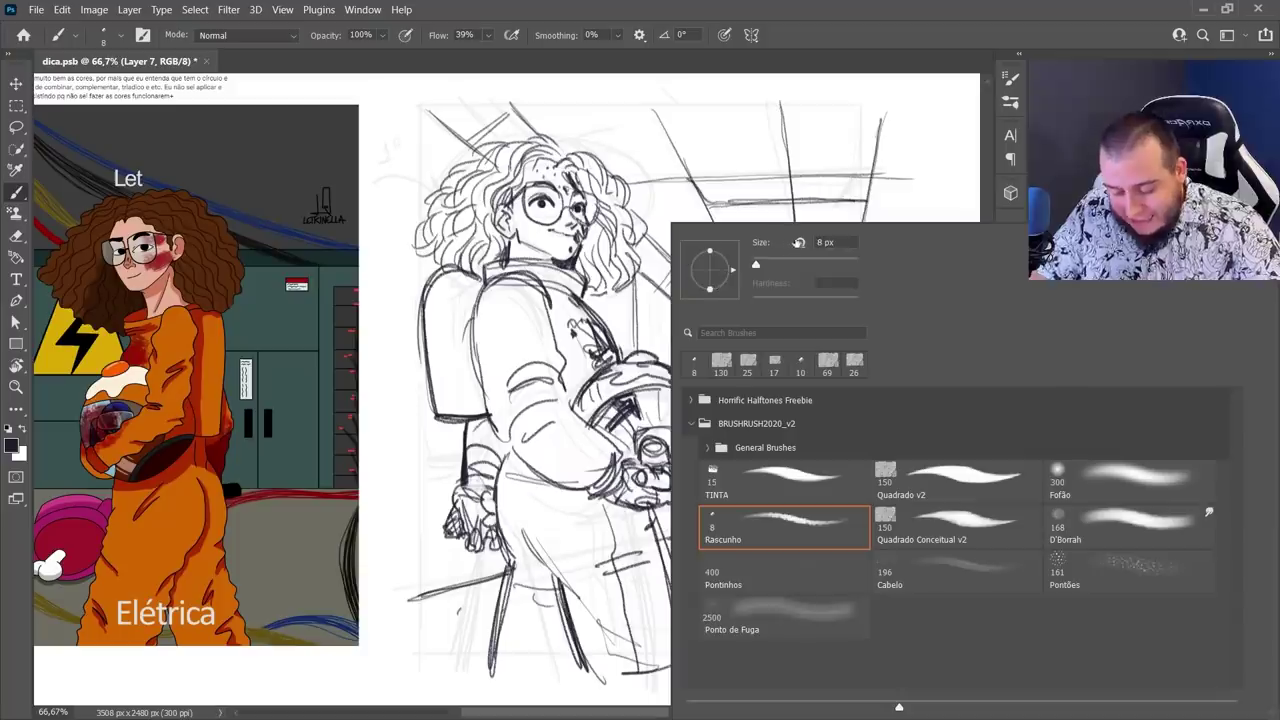
left_click(840, 248)
type("10")
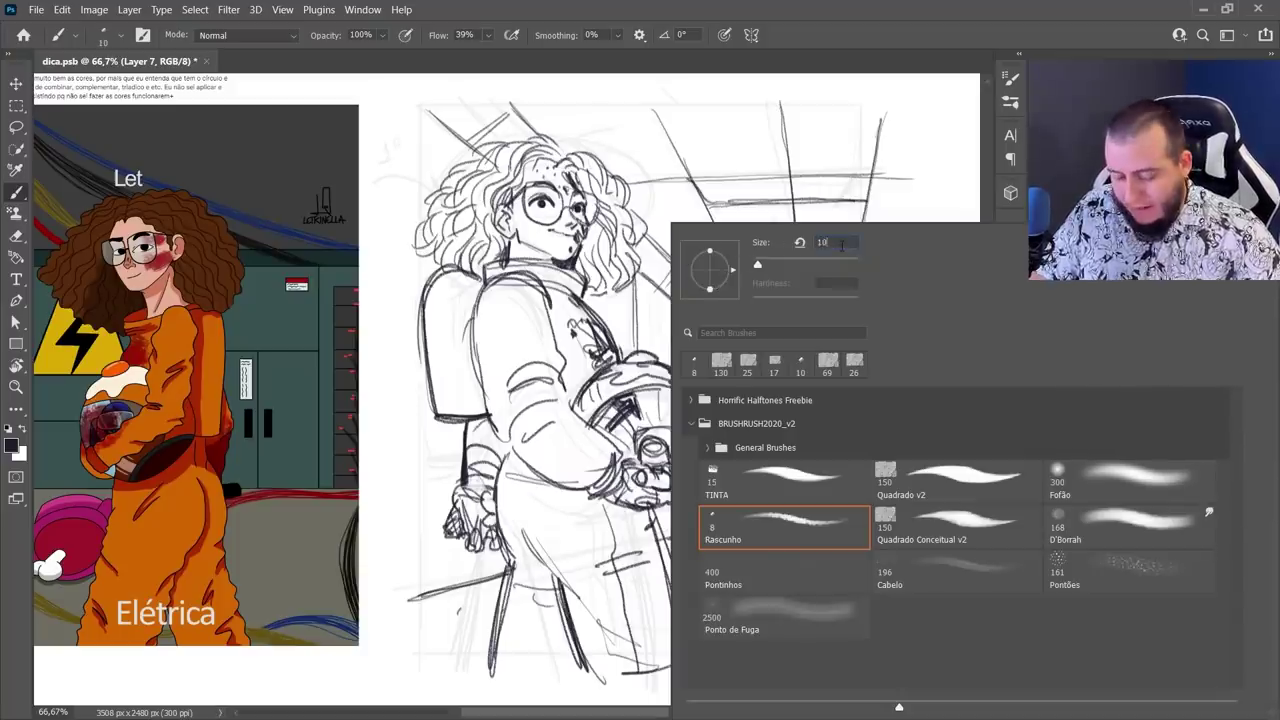
key("Return")
mouse_move(420, 107)
left_mouse_down()
mouse_move(420, 560)
mouse_move(440, 632)
mouse_move(421, 658)
mouse_move(892, 655)
mouse_move(868, 330)
mouse_move(870, 103)
mouse_move(612, 117)
mouse_move(440, 103)
left_mouse_up()
Erase the scene and leg lines that extend outside the frame on both line art layers
key("e")
mouse_move(900, 125)
left_mouse_down()
mouse_move(923, 486)
mouse_move(904, 655)
left_mouse_up()
left_click_drag(715, 682, 397, 684)
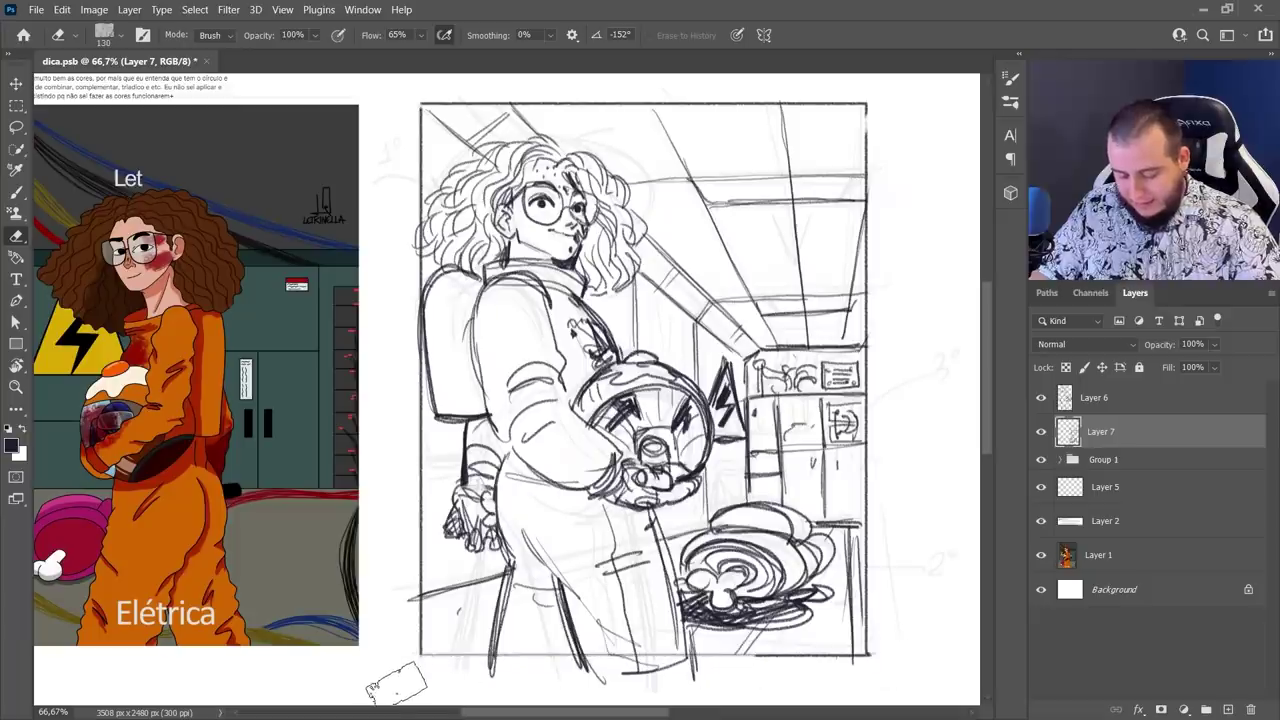
key("alt+bracketright")
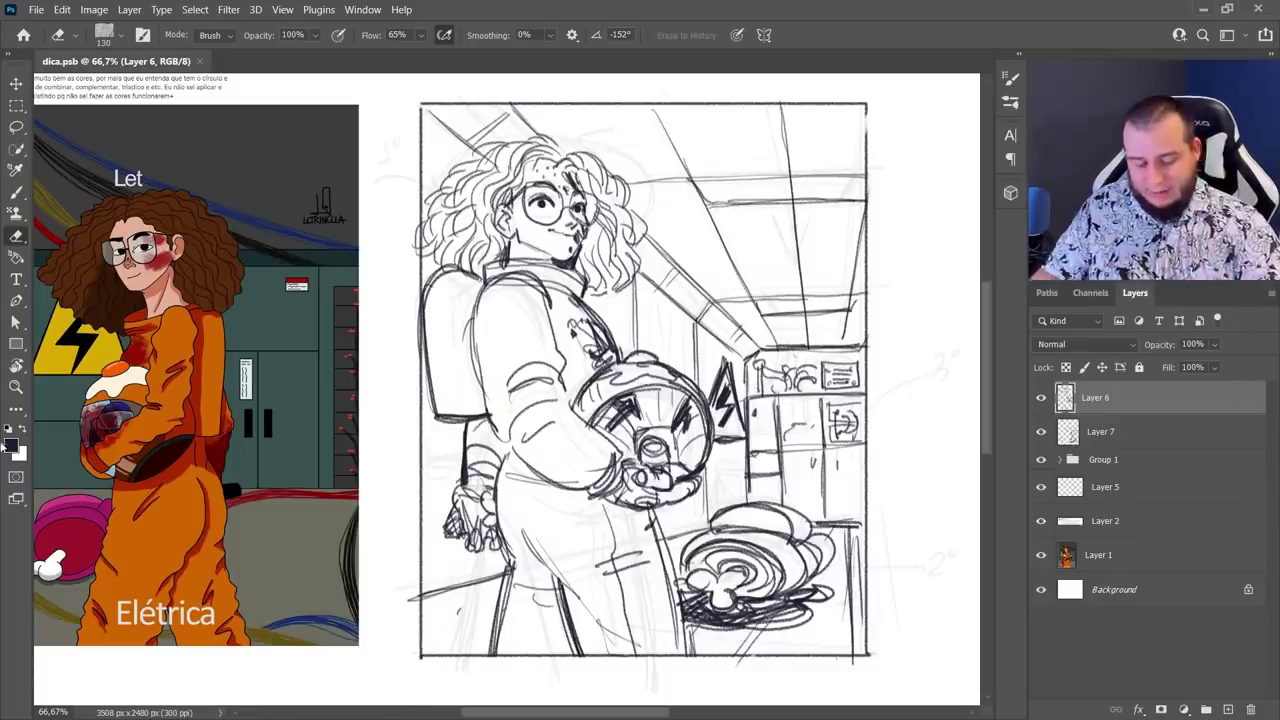
Toggle the background line art's visibility to check it, and hide the rough sketches in Group 1
left_click(1035, 430)
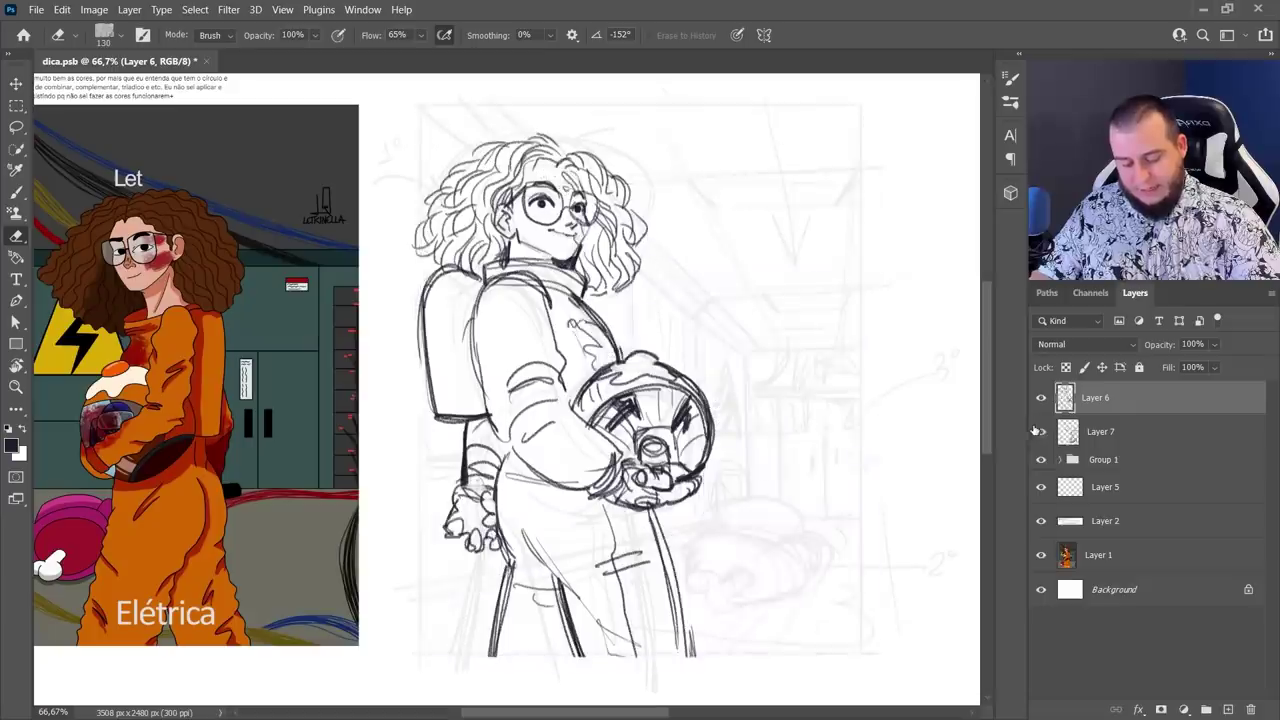
left_click(1039, 431)
left_click(1101, 456)
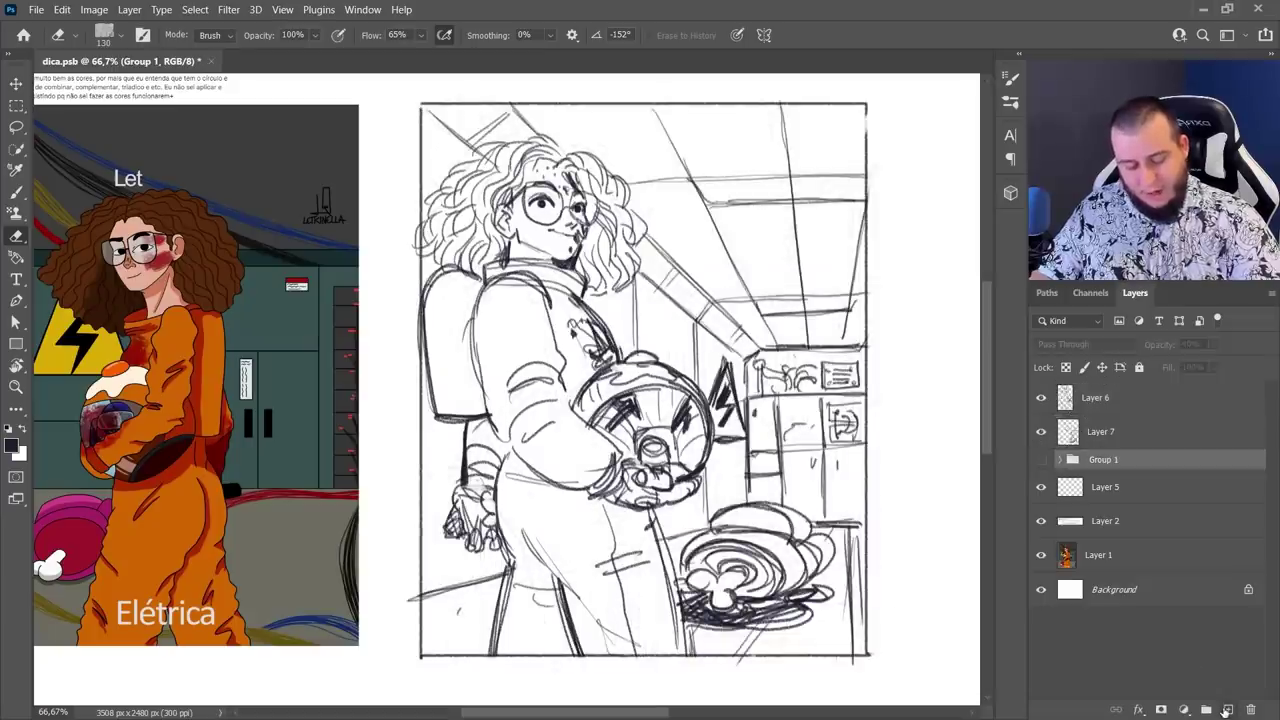
Add a layer beneath the line art and fill the framed rectangle with mid gray
left_click(1228, 709)
left_click(16, 105)
left_click_drag(421, 103, 867, 656)
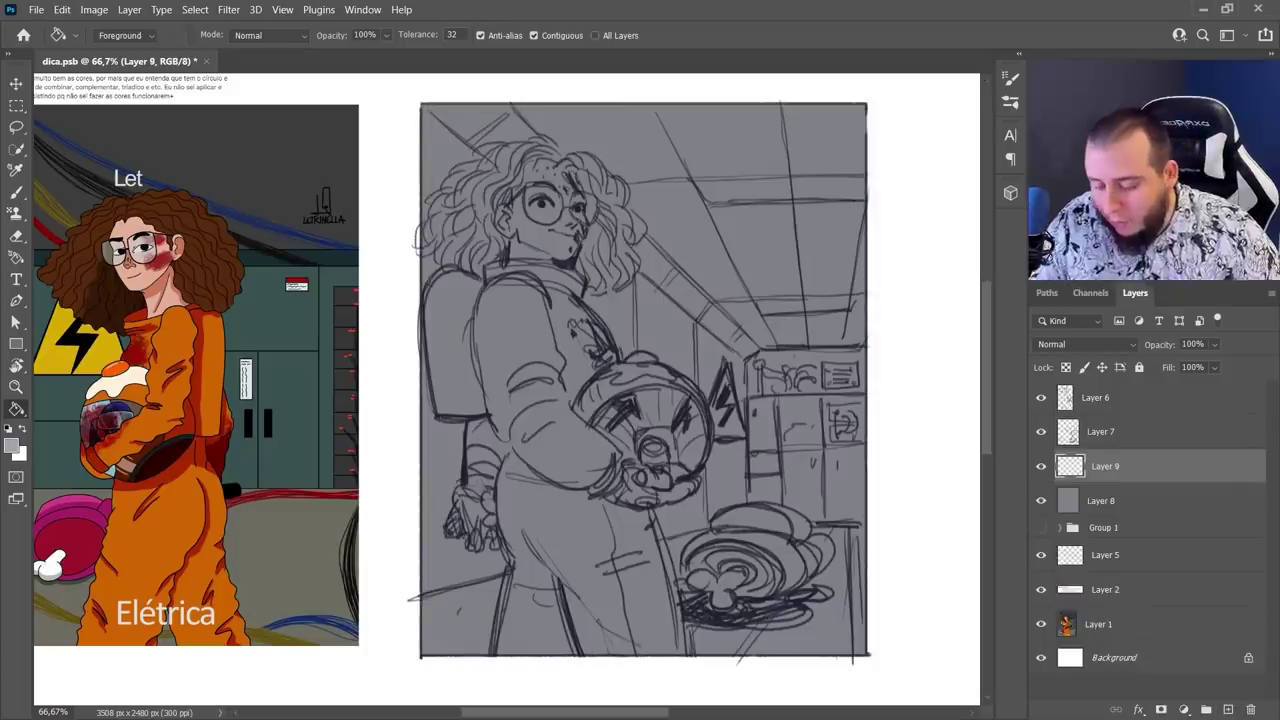
Lasso the piece of meat, fill it with a lighter gray, and add another empty layer above it
key("l")
mouse_move(688, 592)
left_mouse_down()
mouse_move(729, 516)
mouse_move(802, 516)
mouse_move(807, 546)
mouse_move(830, 543)
mouse_move(764, 608)
mouse_move(688, 590)
left_mouse_up()
key("alt+BackSpace")
key("ctrl+shift+alt+n")
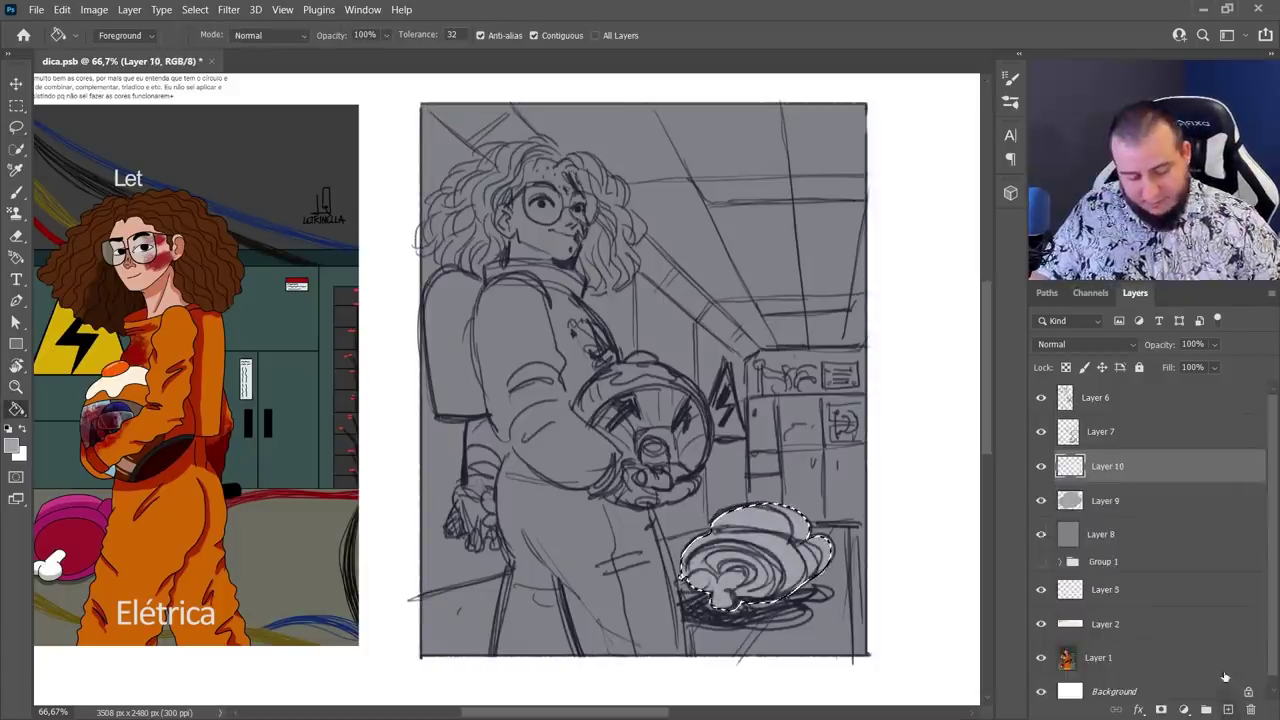
key("ctrl+d")
Lasso the whole character with backpack and helmet, fill it with pale lavender gray, and deselect
key("k")
key("l")
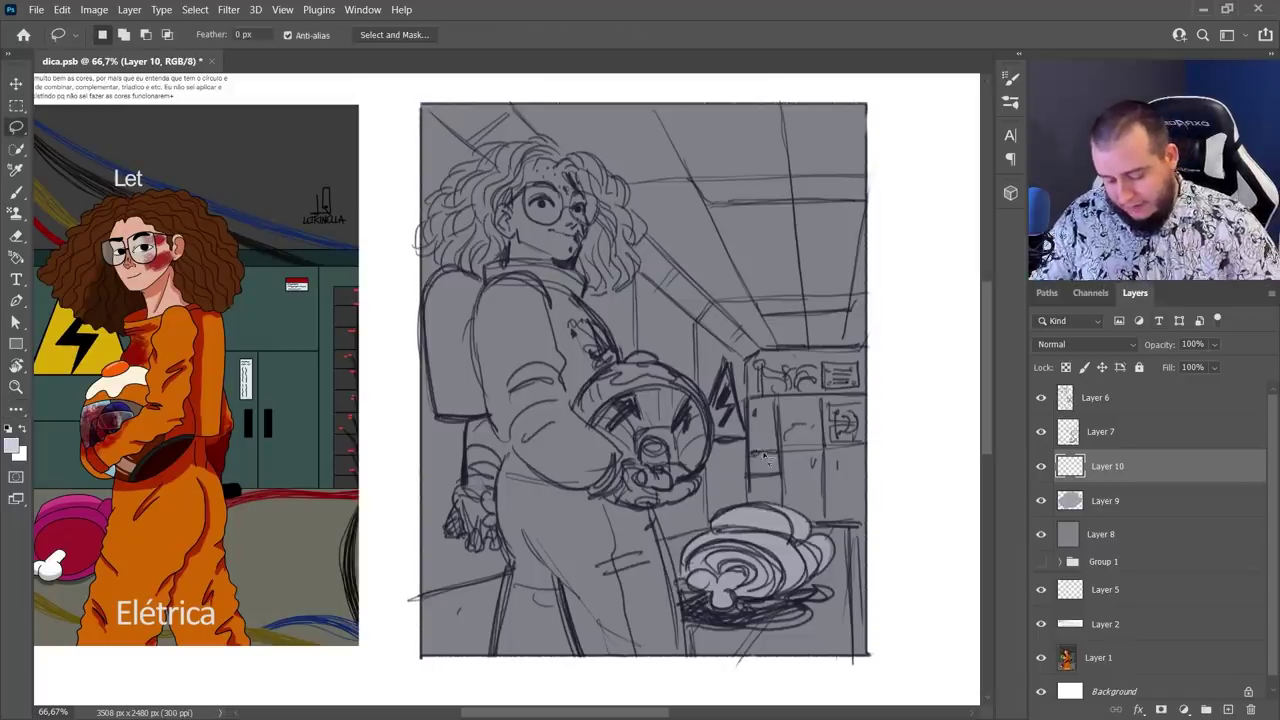
mouse_move(457, 268)
left_mouse_down()
mouse_move(426, 332)
mouse_move(443, 424)
mouse_move(469, 428)
mouse_move(460, 492)
mouse_move(502, 560)
mouse_move(508, 548)
mouse_move(494, 664)
mouse_move(690, 664)
mouse_move(651, 512)
mouse_move(687, 506)
mouse_move(712, 436)
mouse_move(585, 296)
mouse_move(640, 279)
mouse_move(628, 193)
mouse_move(582, 150)
mouse_move(504, 143)
mouse_move(448, 176)
mouse_move(430, 262)
left_mouse_up()
key("g")
left_click(479, 332)
key("ctrl+d")
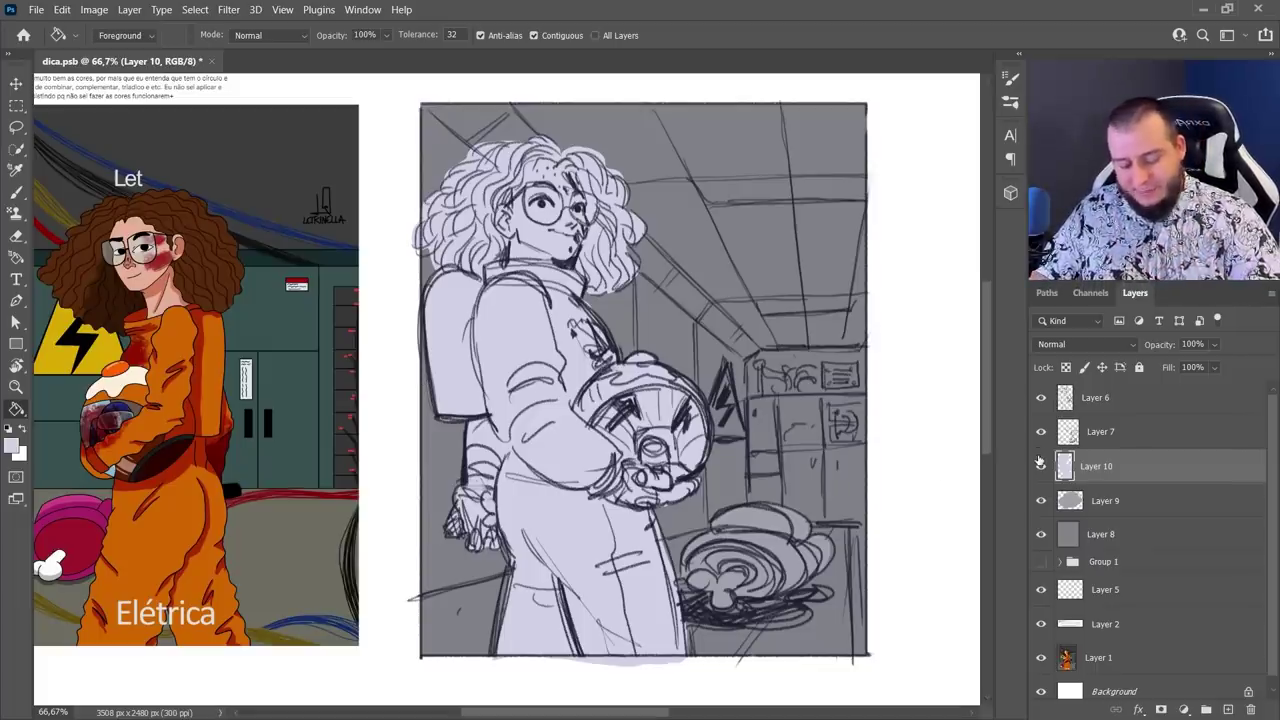
Adjust the brush and add a new layer directly above the gray background fill
left_click(1086, 500)
left_click(1086, 531)
key("b")
right_click(759, 262)
left_click(777, 264)
left_click(877, 62)
left_click(1228, 709)
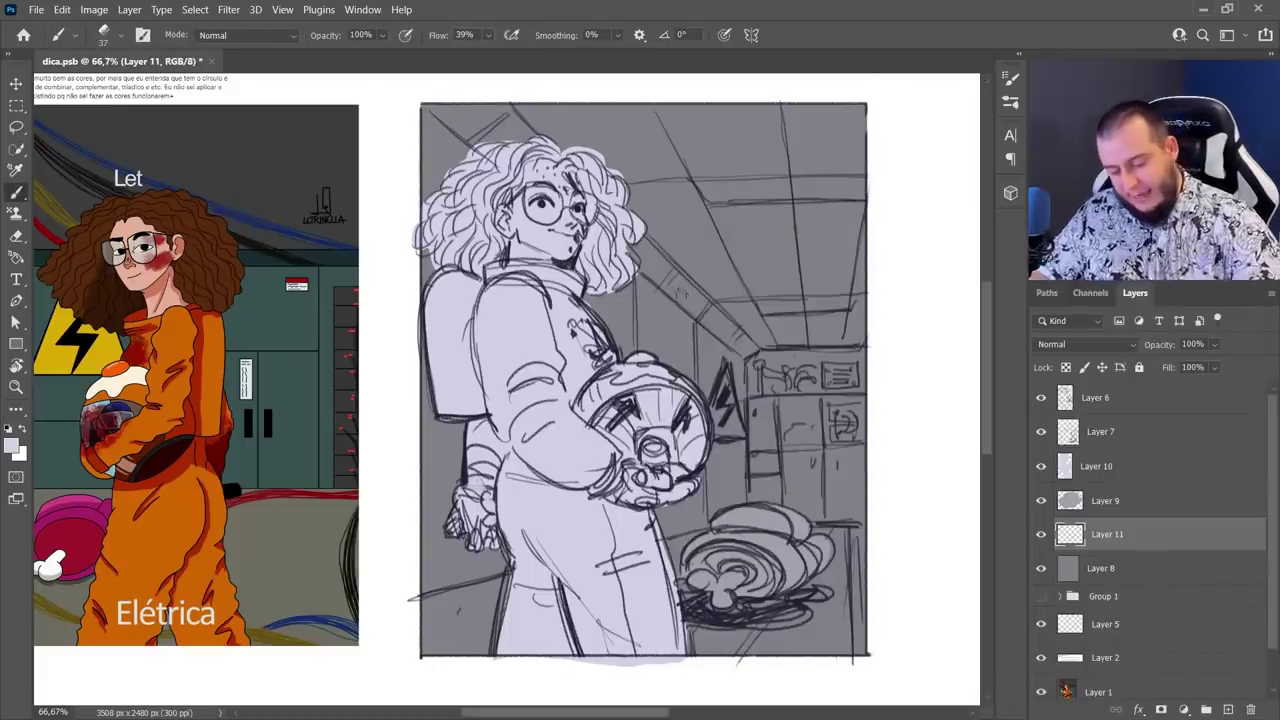
Paint the two small lights along the ceiling's left edge with the Quadrado v2 brush at 36 px, switching to white
right_click(763, 378)
left_click(978, 470)
left_click(978, 470)
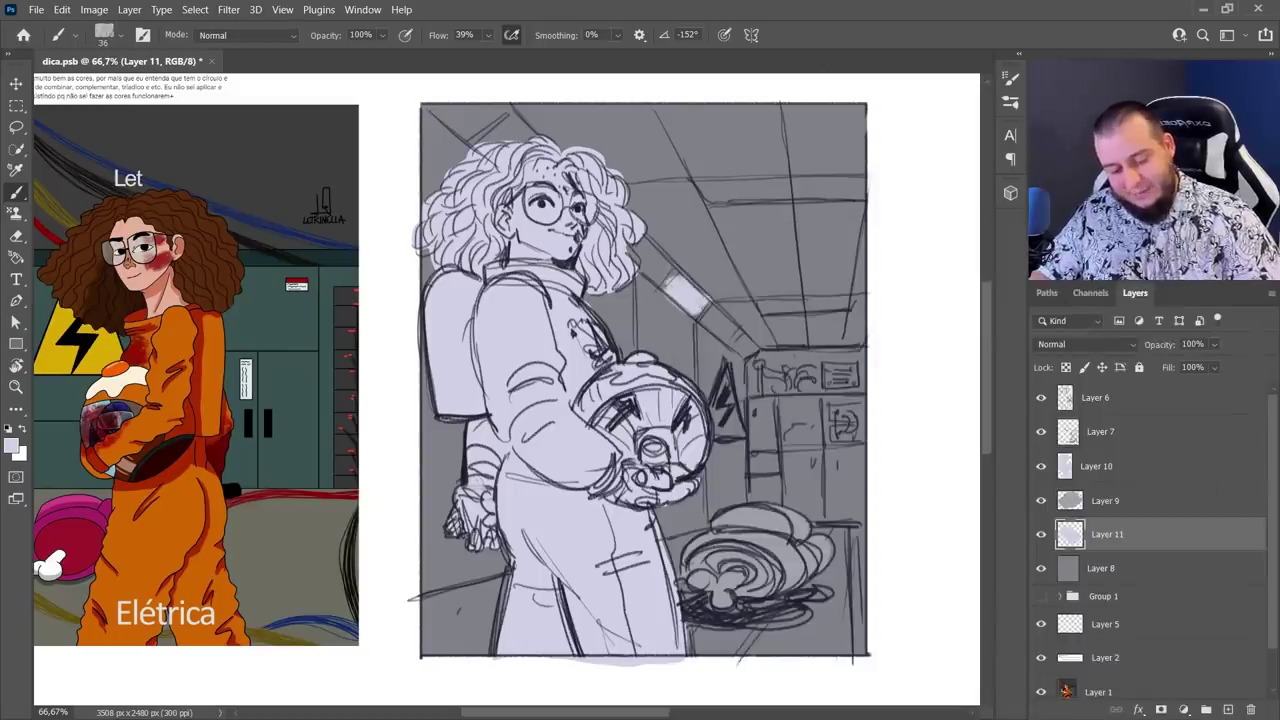
left_click_drag(675, 284, 703, 300)
left_click(915, 310, "alt")
key("alt+shift+BackSpace")
left_click(747, 345)
left_click(747, 345)
Fill in white the light behind the character's hair and the two long horizontal ceiling lights
left_click(497, 128)
left_click(500, 128)
left_click(520, 128)
left_click(512, 119)
left_click_drag(700, 187, 866, 186)
left_click_drag(762, 304, 846, 302)
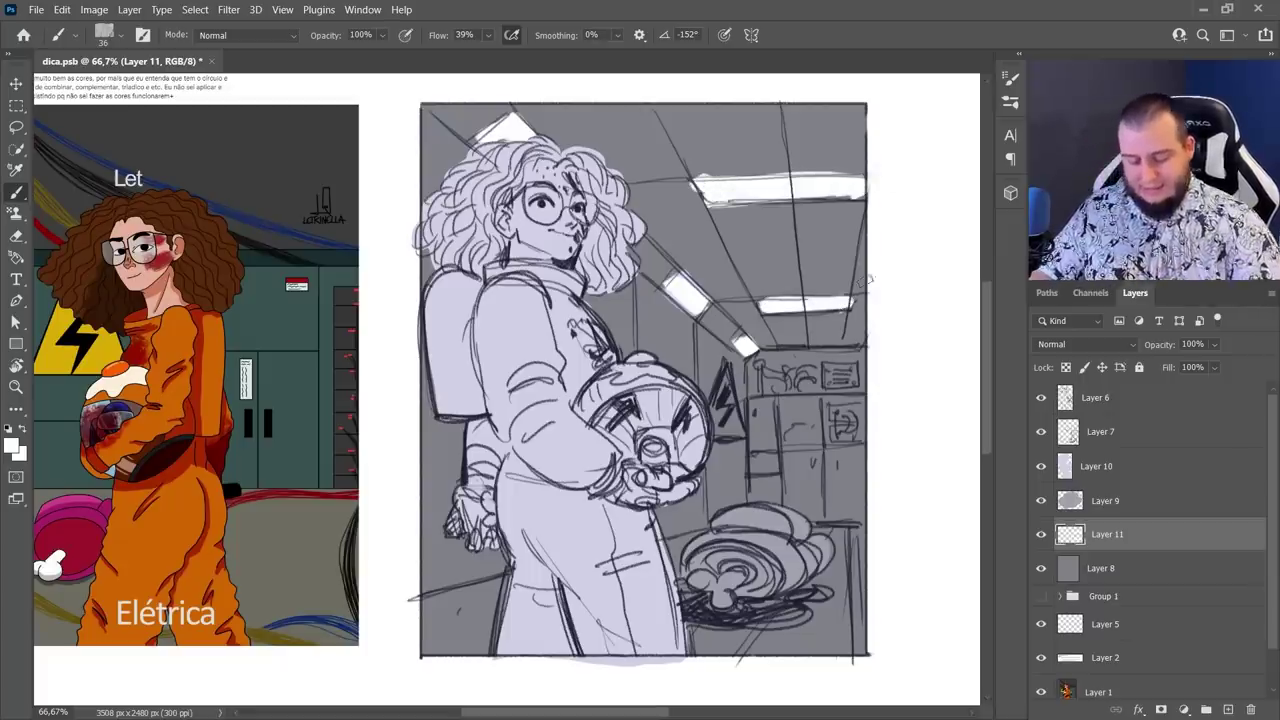
Lasso the ceiling on a new layer, shade it with a soft dark gray 464 px brush, and deselect
left_click(16, 127)
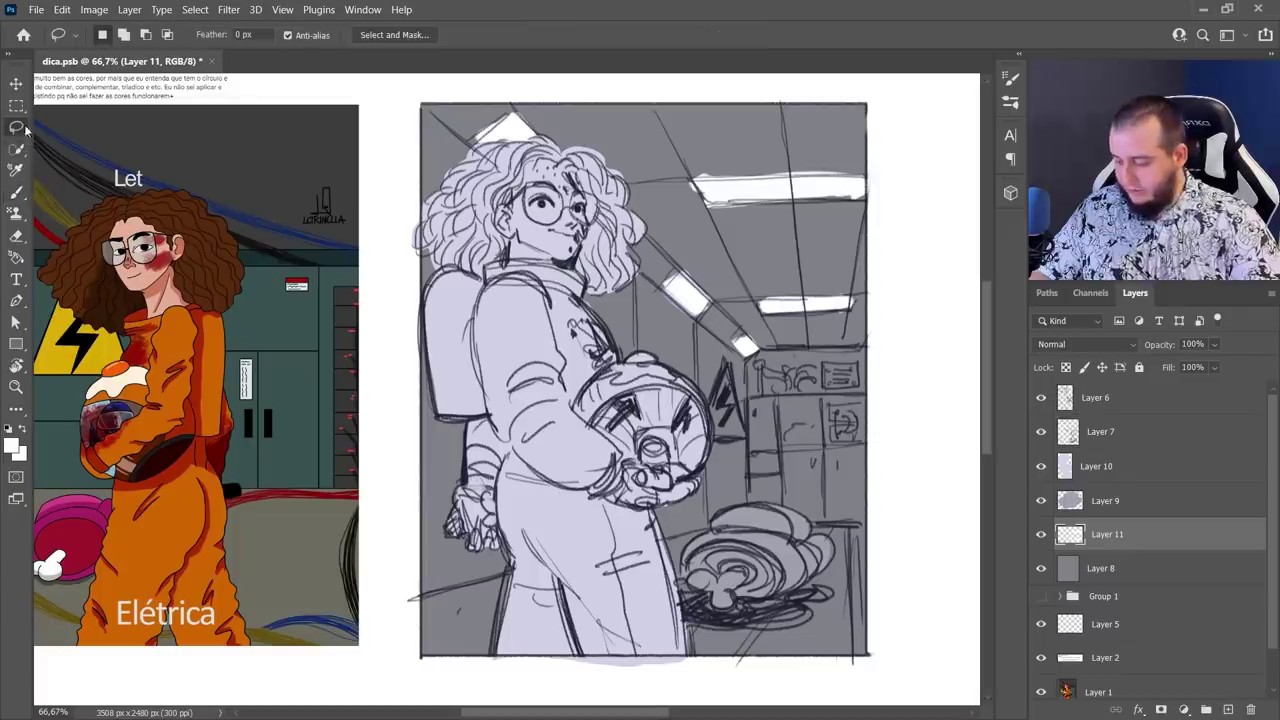
left_click(1205, 709)
mouse_move(506, 97)
left_mouse_down()
mouse_move(931, 112)
mouse_move(923, 97)
mouse_move(913, 305)
mouse_move(875, 350)
mouse_move(757, 351)
left_mouse_up()
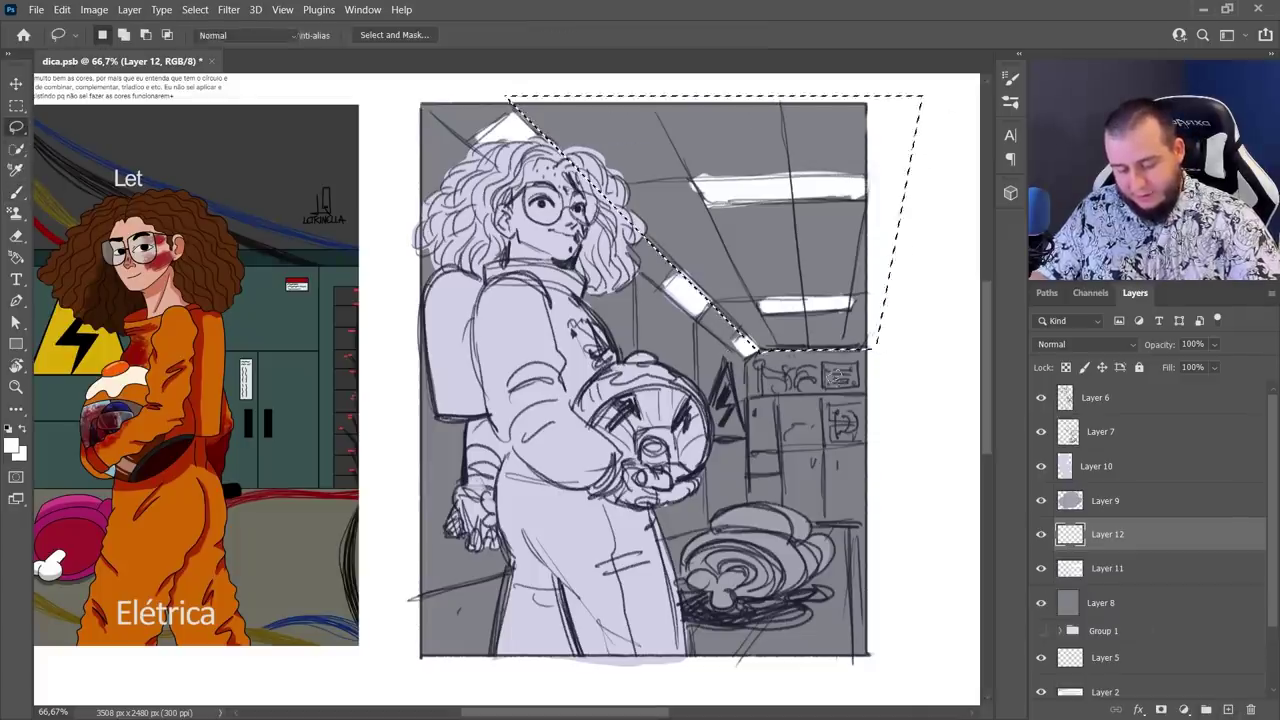
key("b")
right_click(666, 250)
left_click(1203, 504)
left_click(670, 244, "alt")
mouse_move(670, 244)
left_mouse_down()
mouse_move(875, 365)
mouse_move(800, 376)
mouse_move(938, 310)
mouse_move(938, 171)
mouse_move(948, 409)
left_mouse_up()
key("ctrl+d")
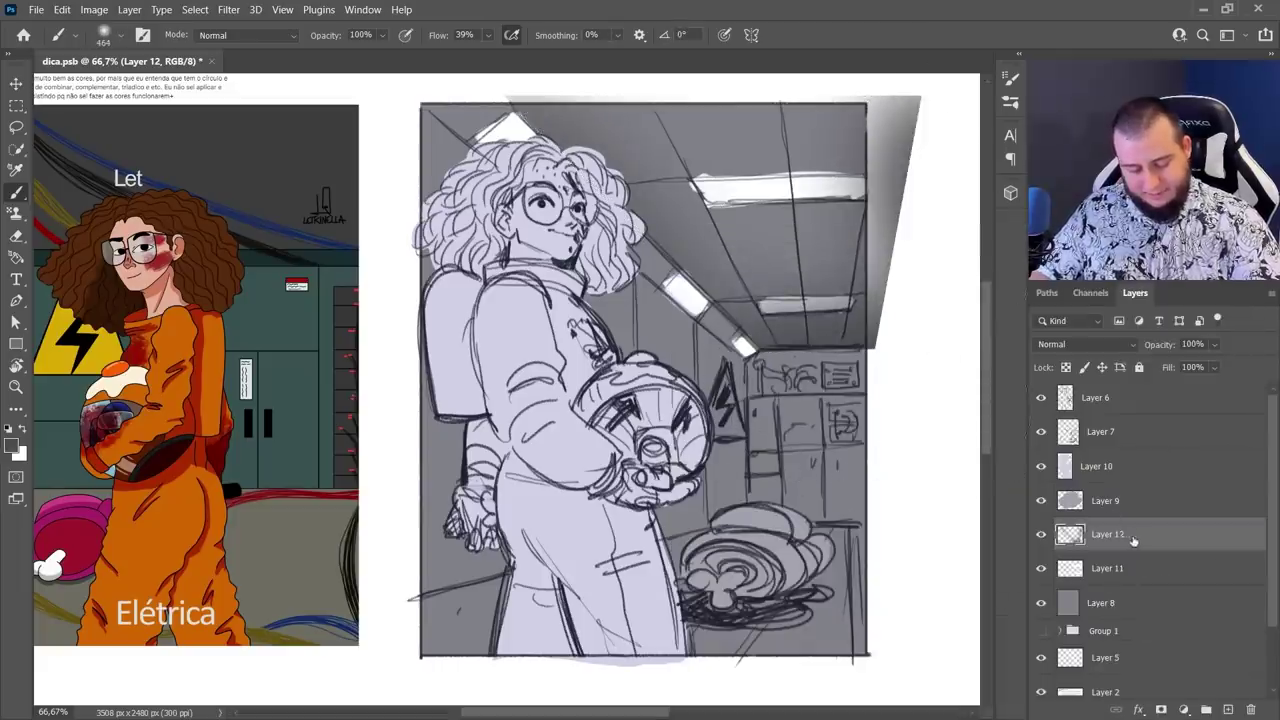
Move the shading layer beneath the lights, clip it to the gray background, and softly darken more of the room
left_click_drag(1131, 539, 1133, 582)
right_click(1134, 572)
left_click(1016, 322)
mouse_move(870, 400)
left_mouse_down()
mouse_move(906, 357)
mouse_move(722, 562)
left_mouse_up()
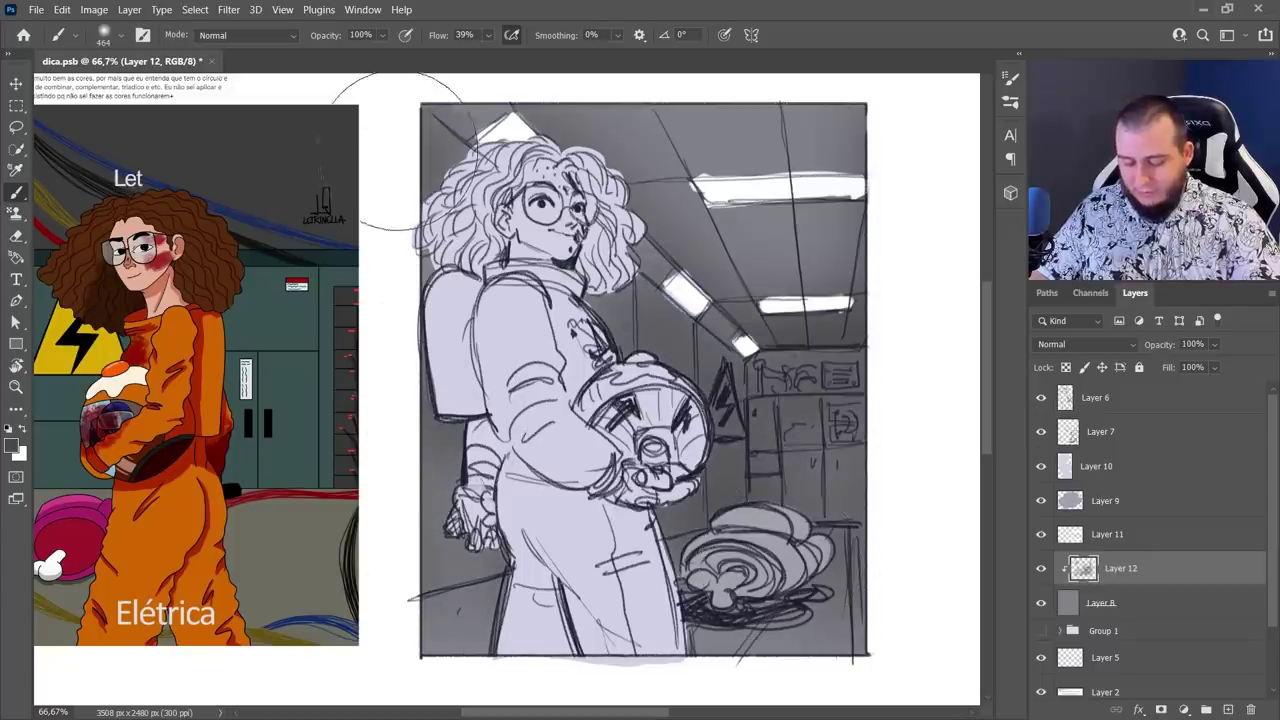
right_click(830, 262)
key("Return")
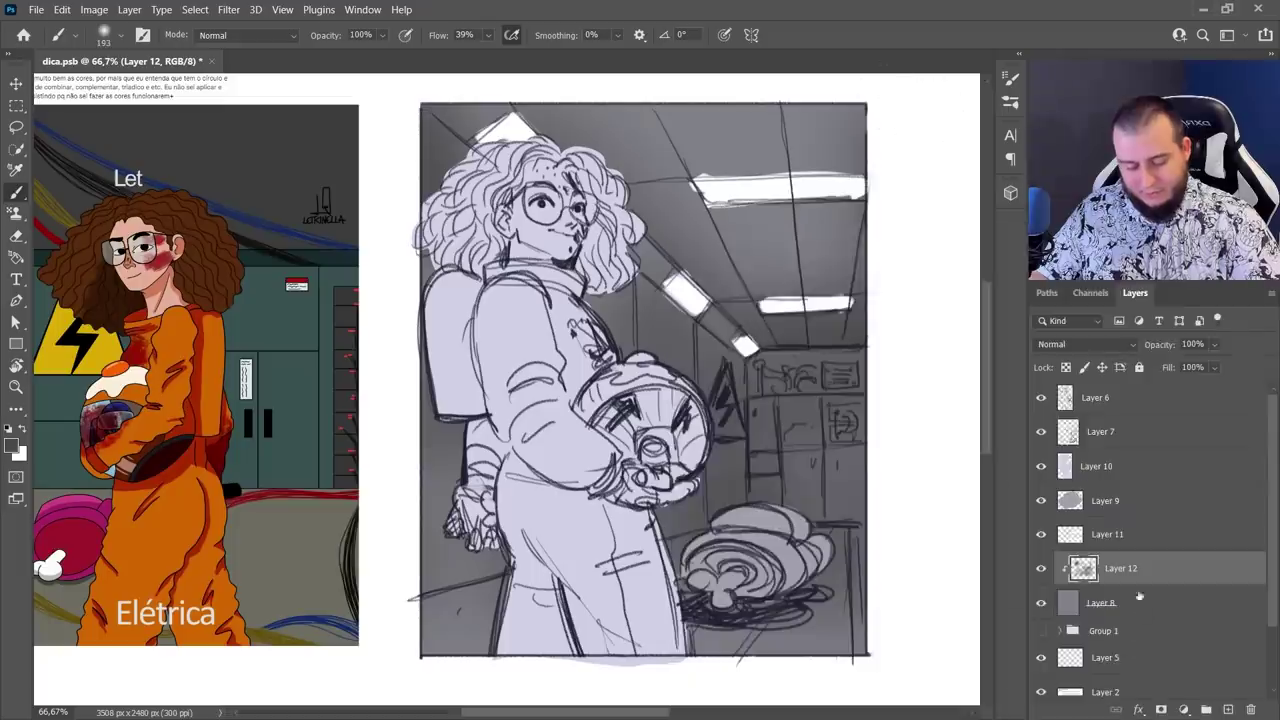
Rearrange the light layers above the character, select Layer 7, and paint soft white glows around the lights at 417 px and 22% flow
left_click_drag(1105, 440, 1124, 567)
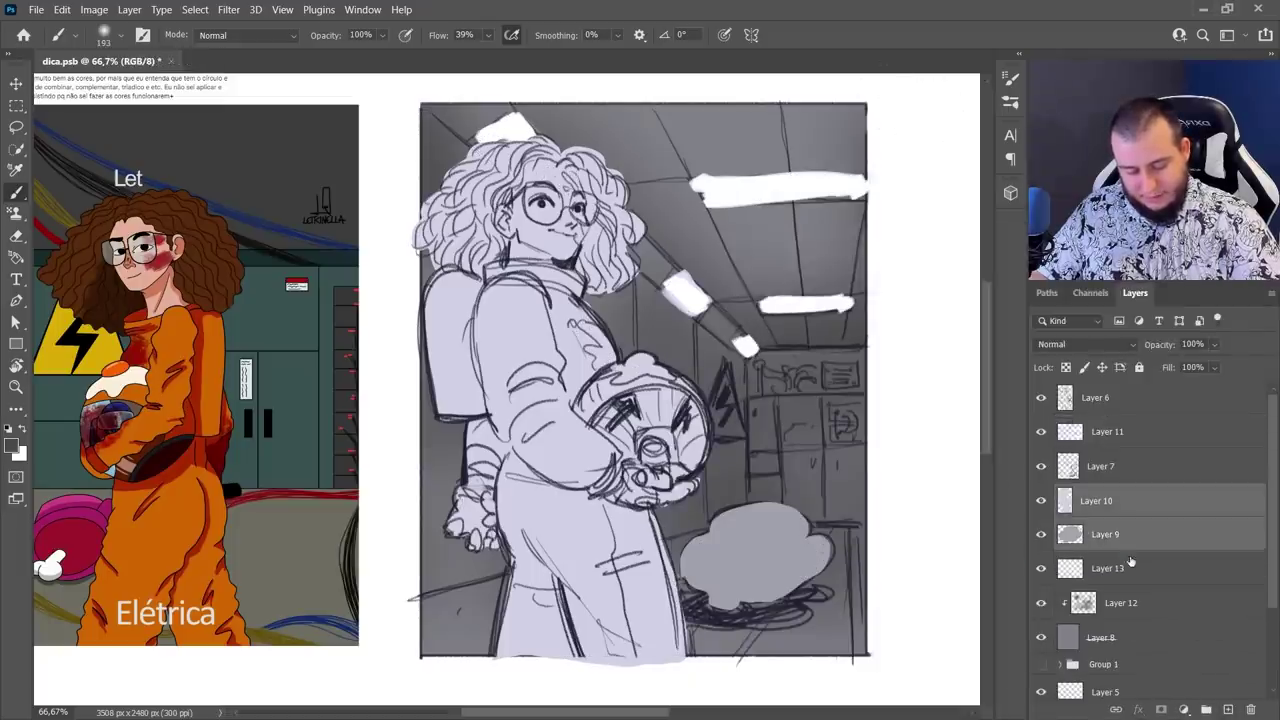
left_click(1116, 497)
left_click(1115, 468)
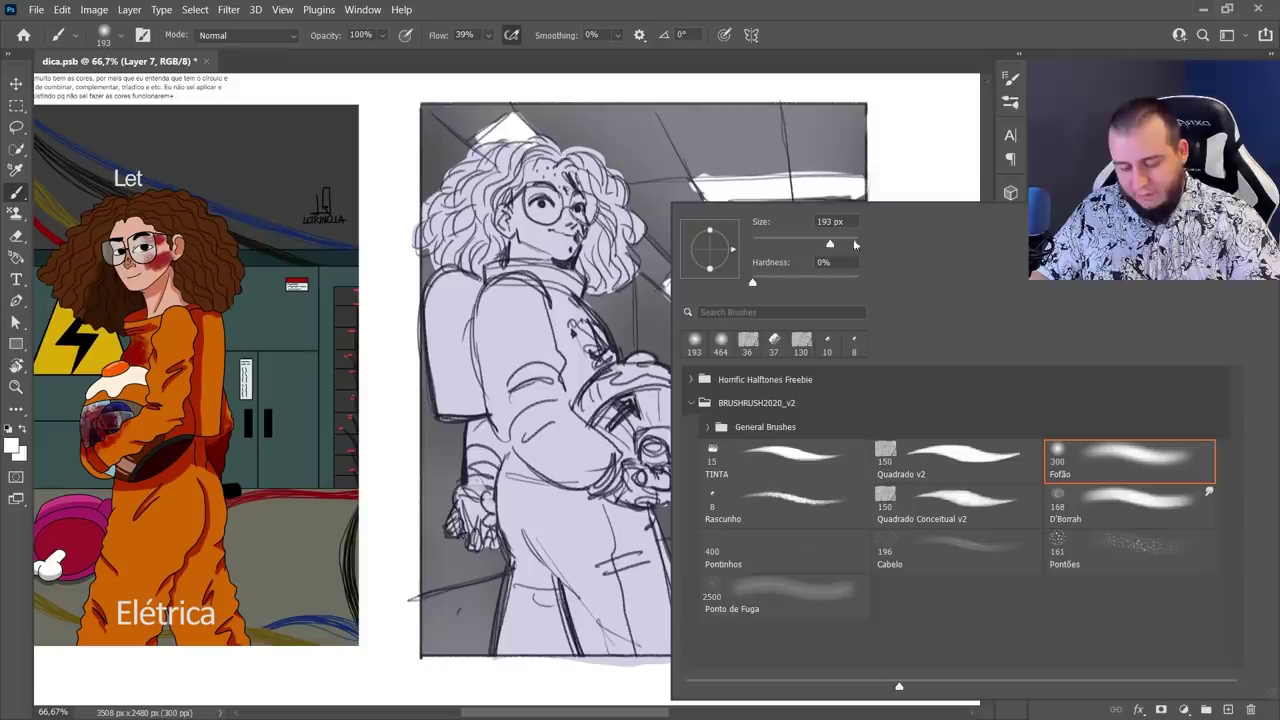
left_click_drag(832, 244, 843, 244)
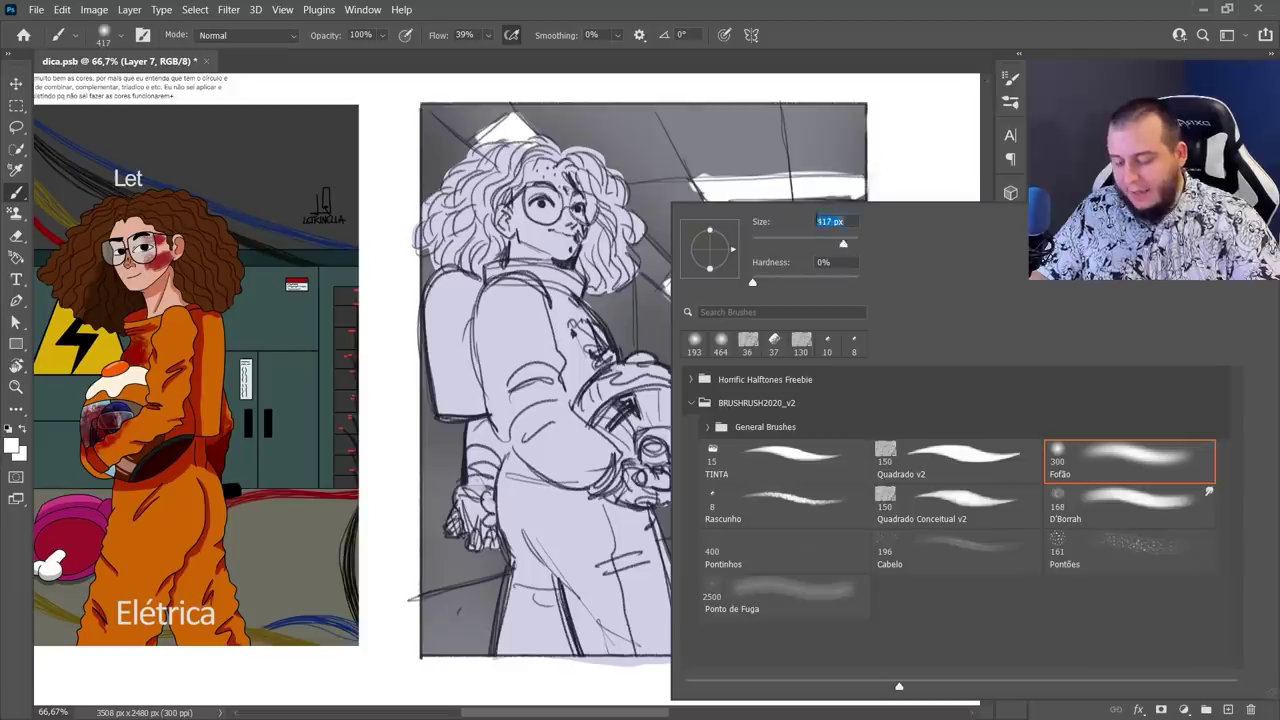
left_click_drag(487, 37, 491, 54)
left_click(512, 114)
left_click(510, 136)
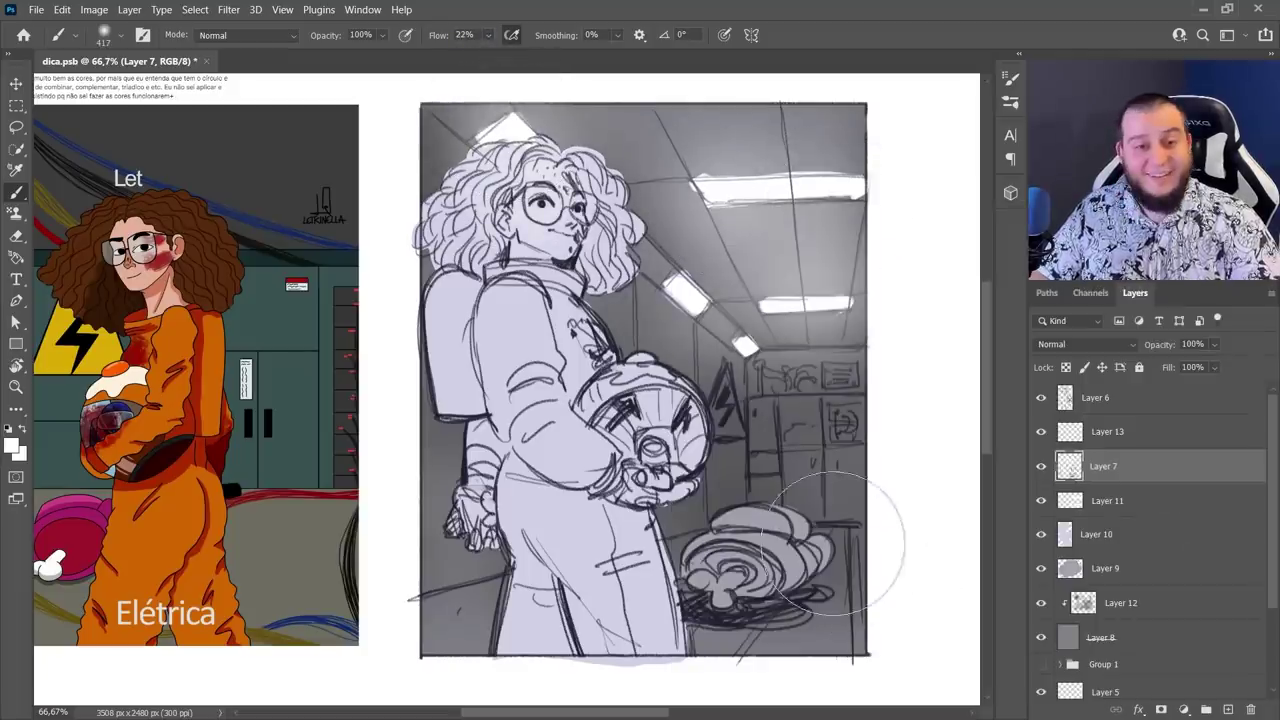
Paint sampled gray edge strokes on the back cabinets with the Quadrado v2 brush at 18 px
right_click(750, 450)
left_click(908, 480)
left_click(762, 264)
key("Return")
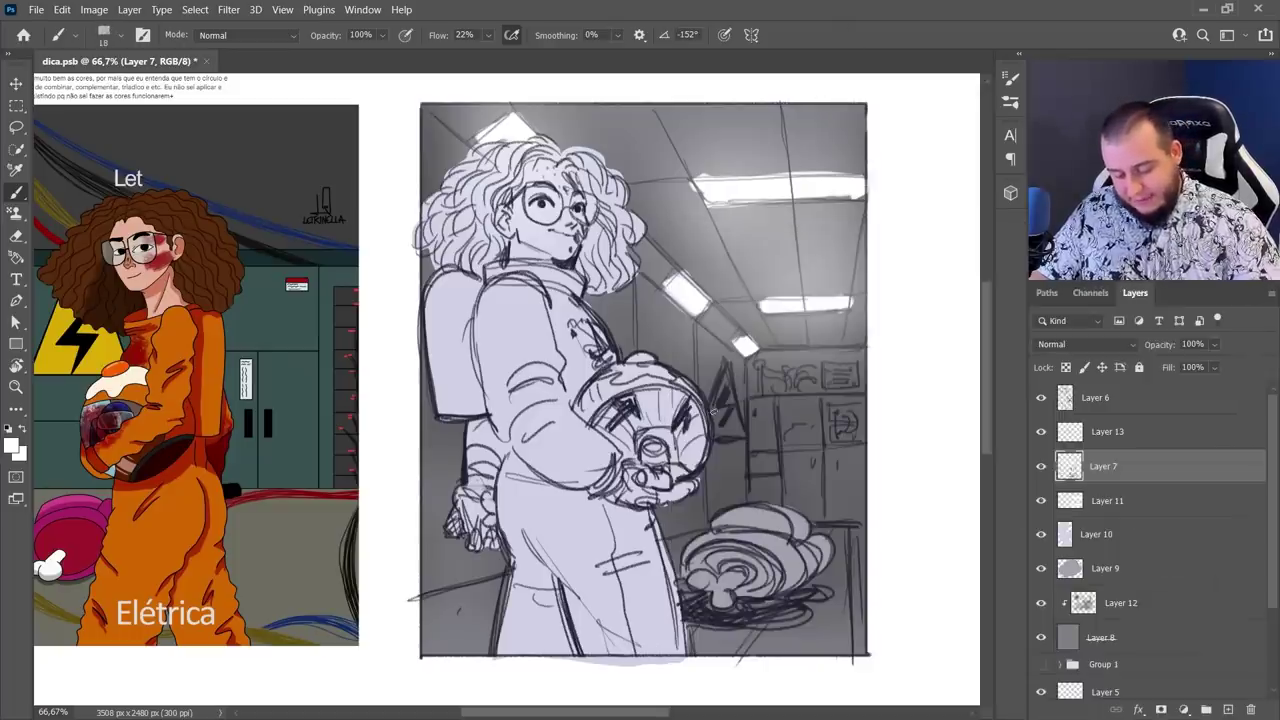
left_click(718, 424, "alt")
mouse_move(718, 392)
left_mouse_down()
mouse_move(720, 429)
mouse_move(730, 399)
mouse_move(738, 421)
mouse_move(785, 451)
mouse_move(791, 419)
mouse_move(868, 399)
left_mouse_up()
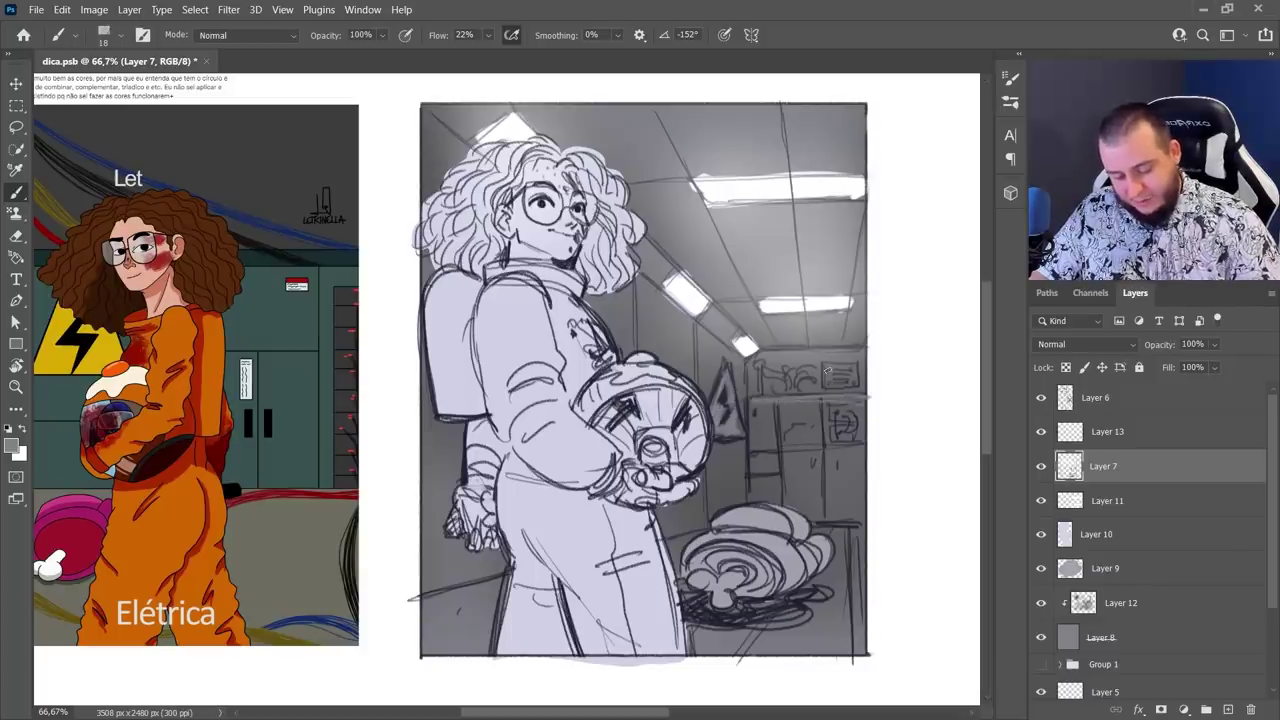
left_click_drag(828, 458, 828, 514)
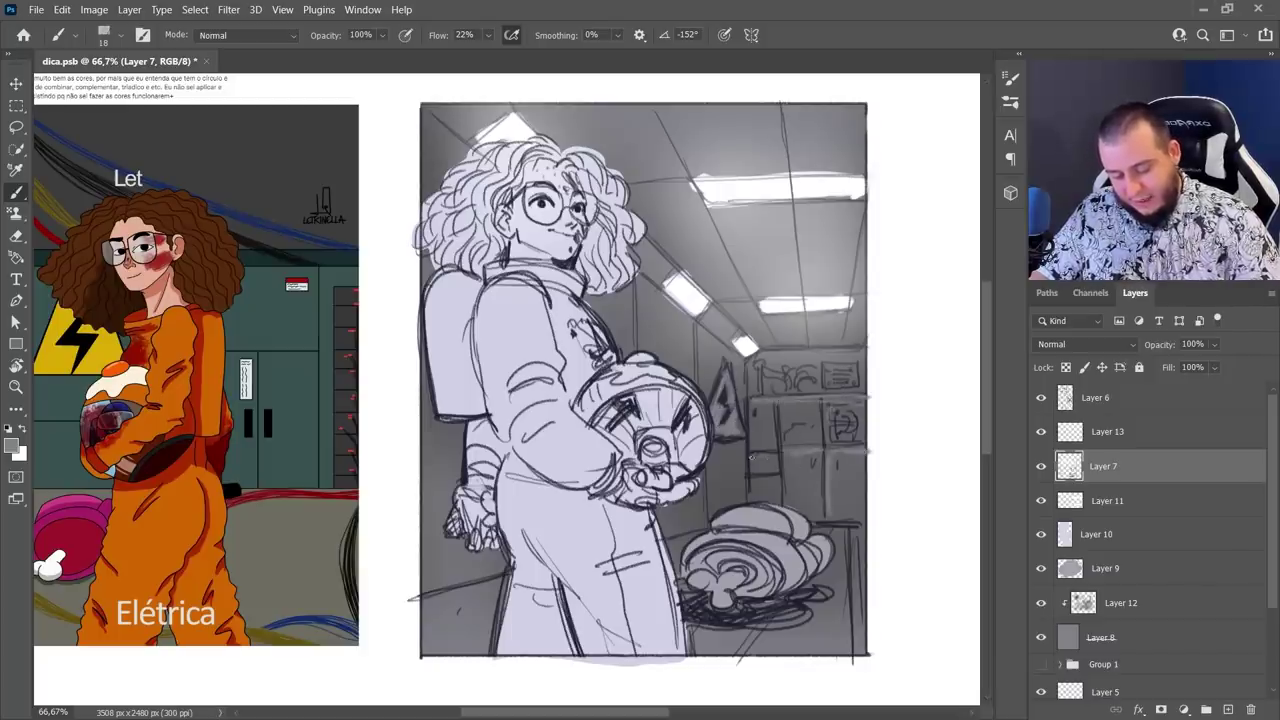
Brush light highlights along the ceiling edge, cabinet tops, and wall monitors, using the Quadrado v2 brush at 25 px
right_click(758, 412)
left_click(1087, 490)
left_click(808, 265)
left_click(867, 78)
right_click(809, 407)
left_click(912, 491)
left_click(765, 265)
left_click(867, 80)
left_click(695, 289, "alt")
left_click_drag(645, 287, 786, 389)
left_click_drag(766, 352, 862, 351)
mouse_move(828, 380)
left_mouse_down()
mouse_move(848, 369)
mouse_move(857, 409)
mouse_move(843, 441)
left_mouse_up()
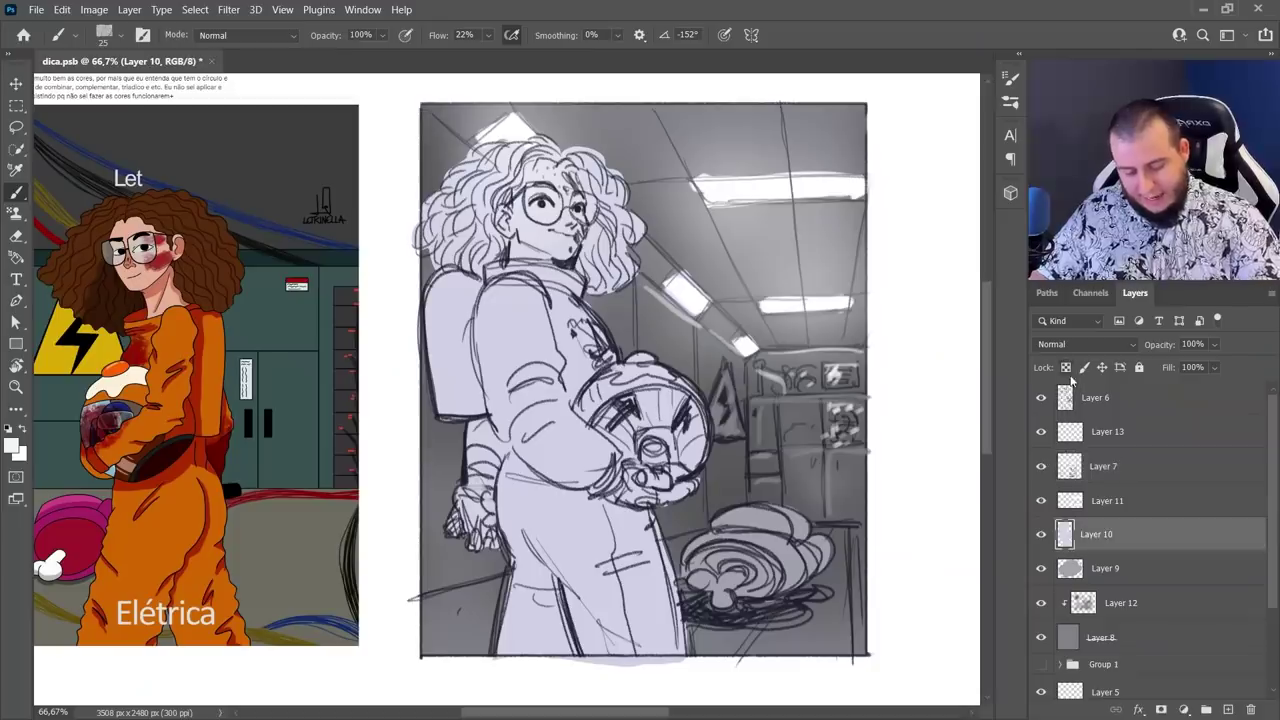
Lock the transparent pixels of the character layer and fill the silhouette with a gray sampled from the background
left_click(788, 249, "ctrl")
left_click(651, 327, "alt")
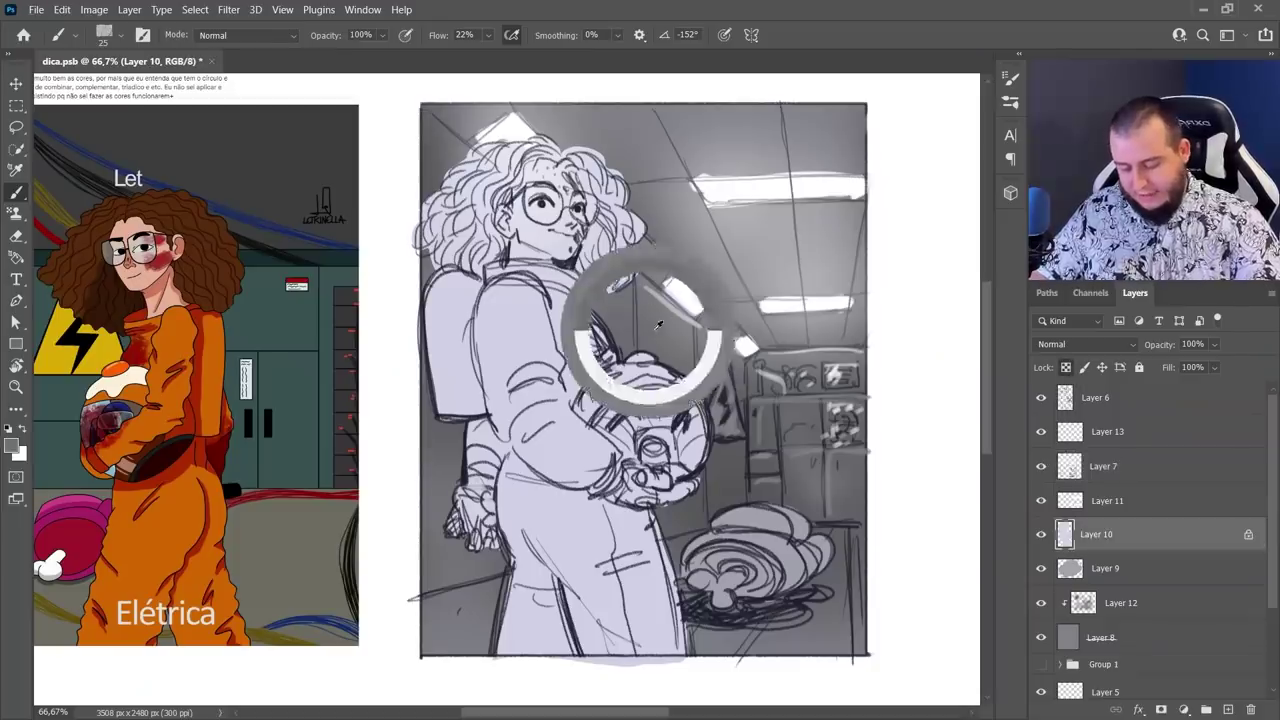
key("g")
left_click(662, 420)
key("b")
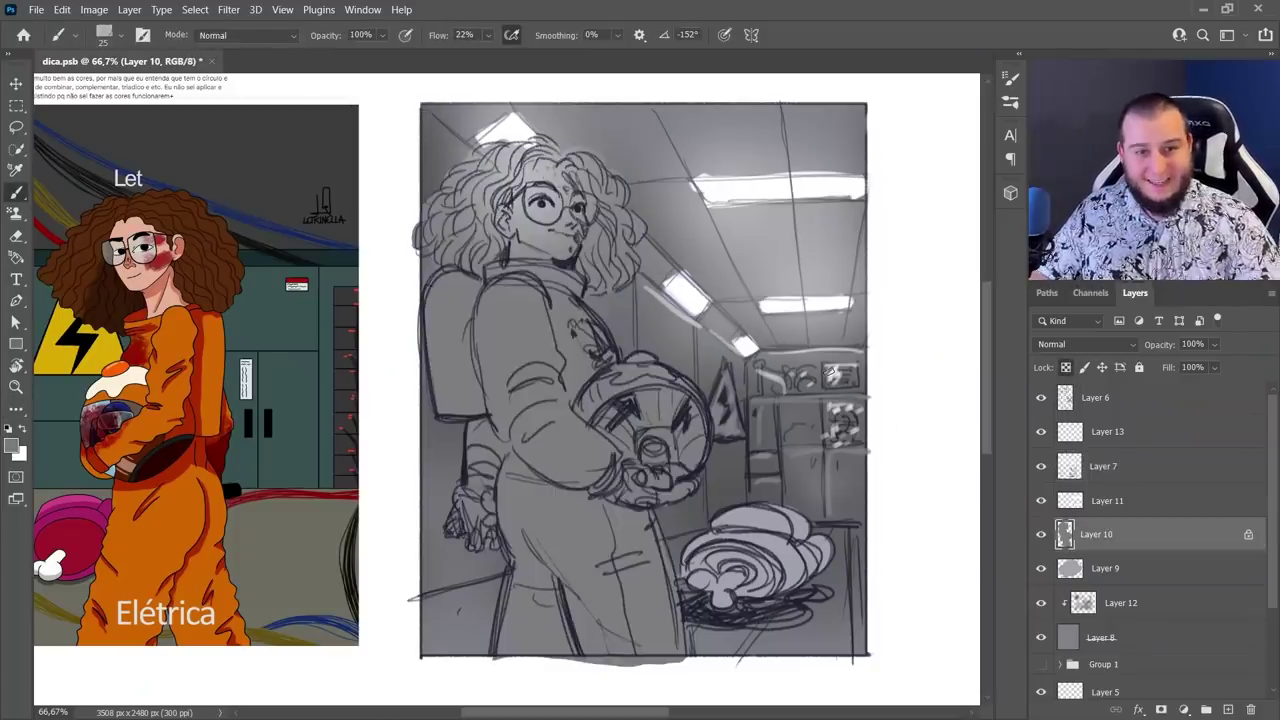
Switch to the Eraser, go through the light and character layers, and hide Layer 13
left_click(1091, 510)
key("e")
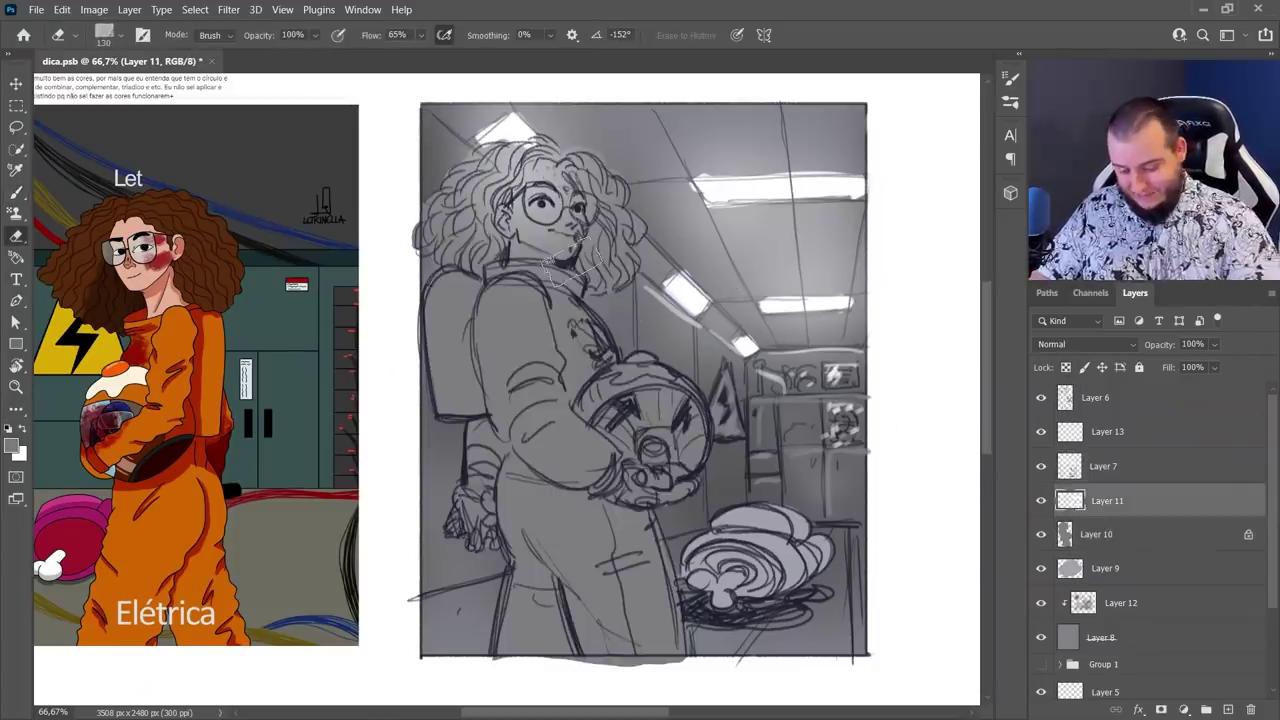
left_click(1064, 532)
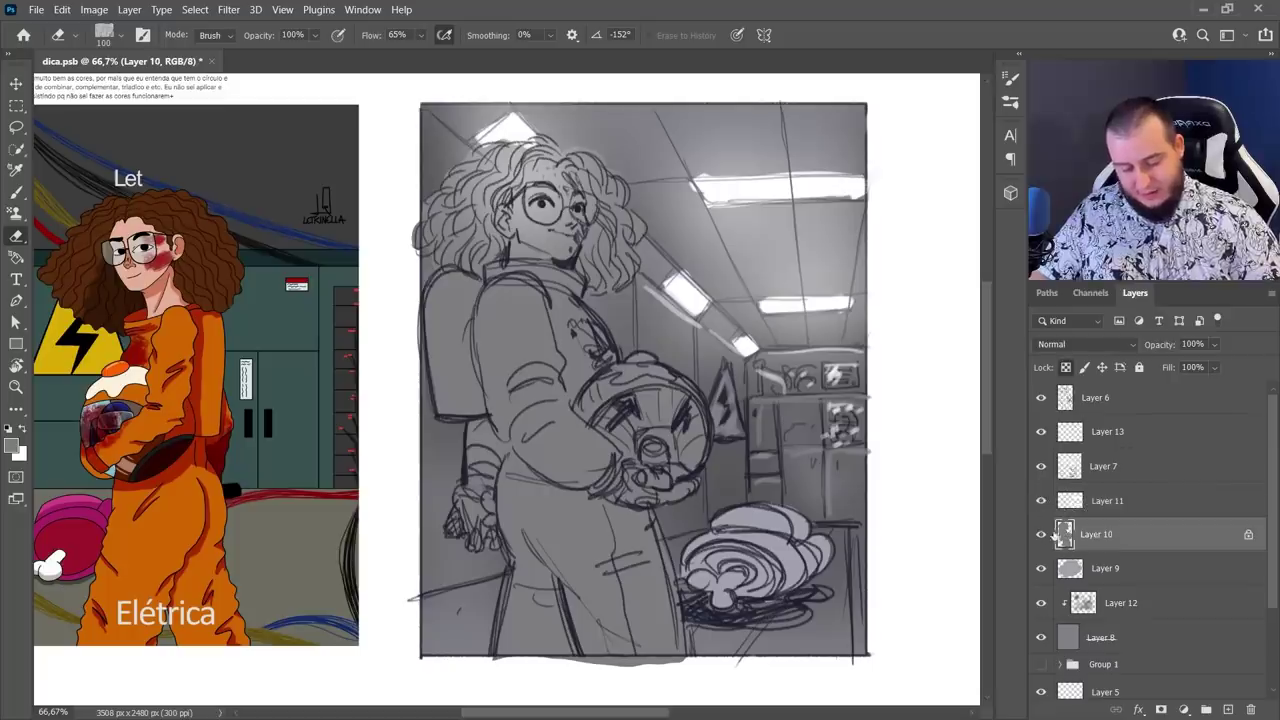
left_click(1040, 431)
left_click(1100, 466)
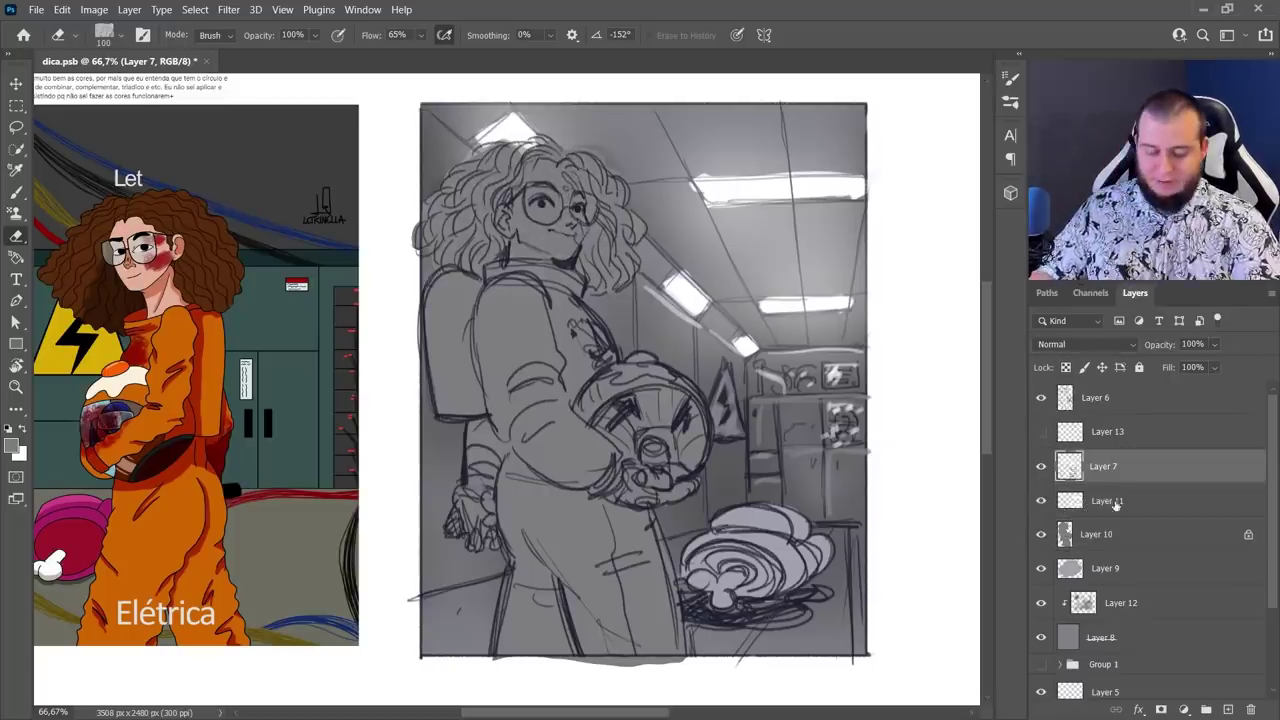
Darken the character on Layer 10 with a sampled gray, using the soft Fofão brush at 495 px
left_click(1130, 536)
key("b")
right_click(668, 360)
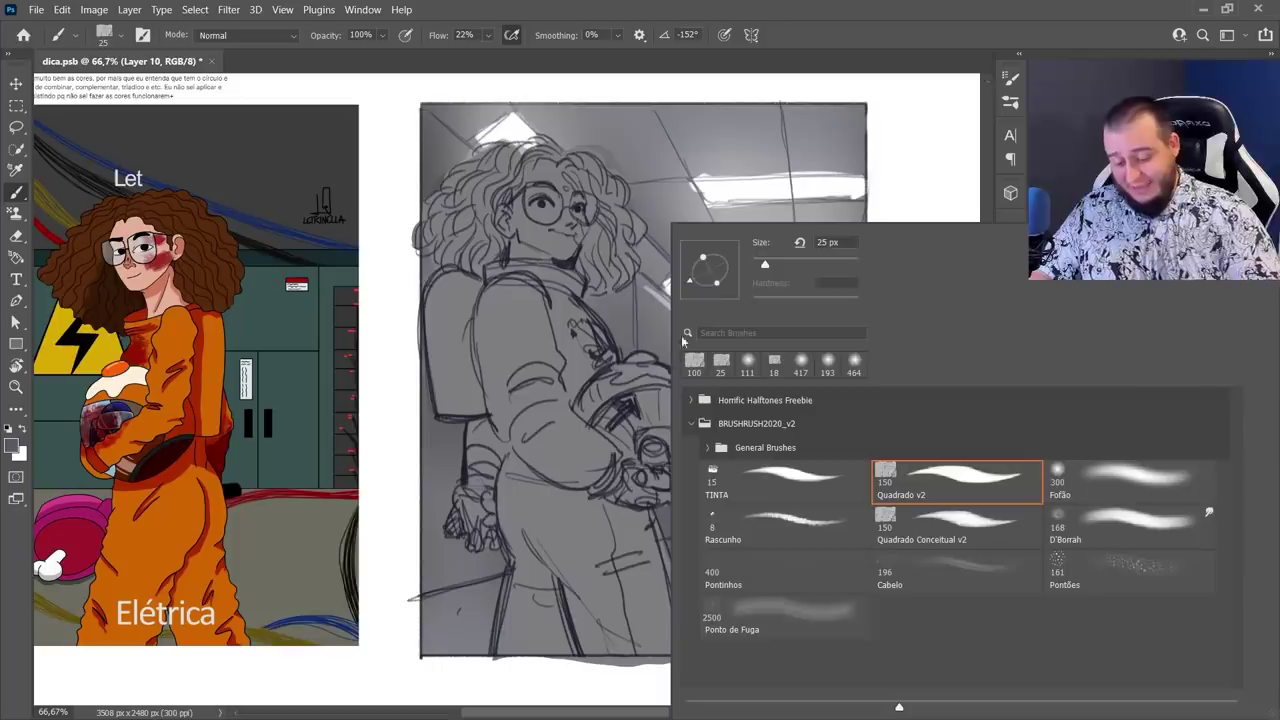
left_click(1130, 482)
left_click_drag(849, 266, 847, 265)
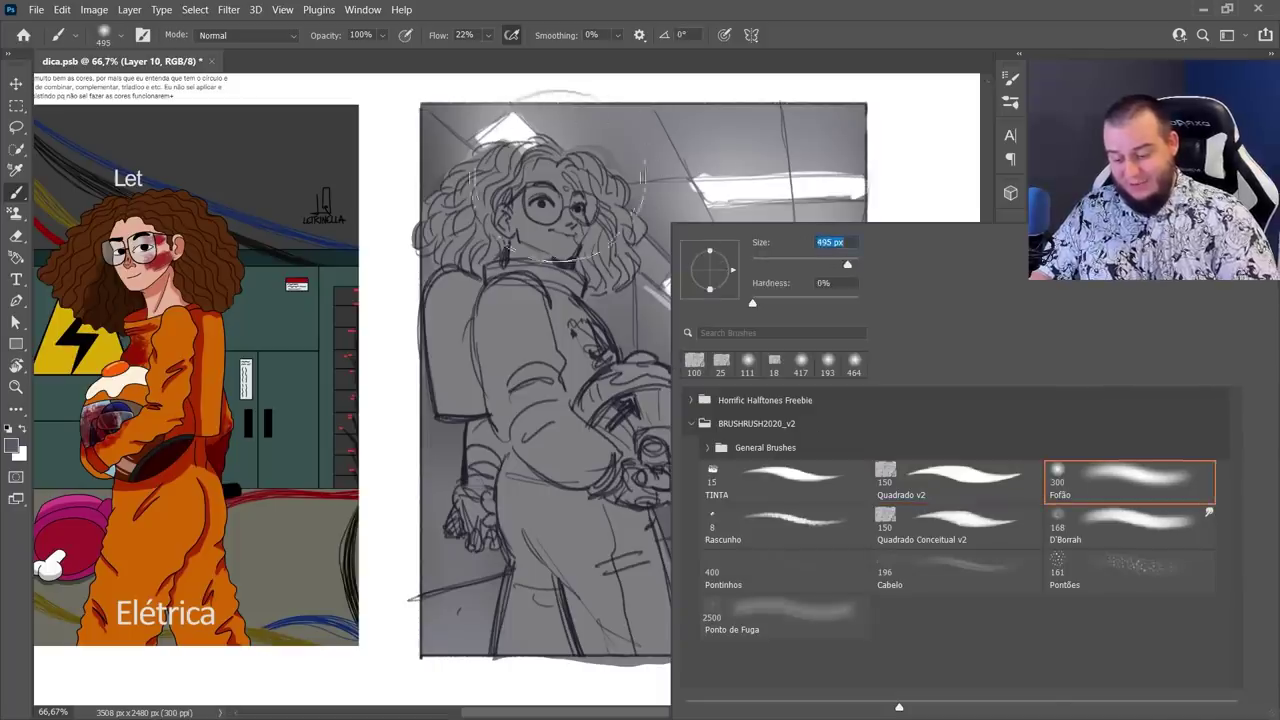
left_click(557, 177)
left_click(547, 328, "alt")
mouse_move(450, 185)
left_mouse_down()
mouse_move(557, 158)
mouse_move(655, 190)
mouse_move(467, 463)
mouse_move(524, 388)
mouse_move(456, 592)
mouse_move(708, 563)
left_mouse_up()
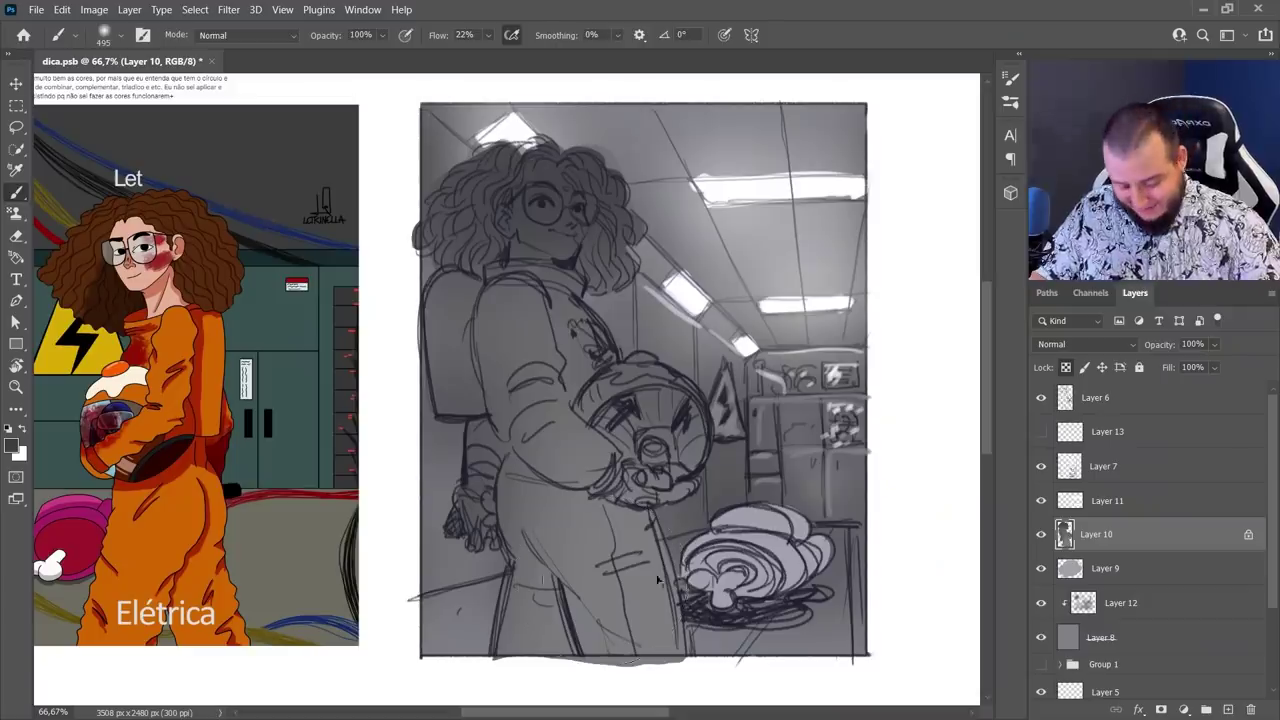
Lock the transparent pixels of the meat layer and paint the meat a darker gray
key("v")
left_click(780, 521, "ctrl")
left_click(780, 521, "ctrl")
left_click(1066, 368)
key("b")
mouse_move(710, 565)
left_mouse_down()
mouse_move(820, 560)
mouse_move(692, 625)
left_mouse_up()
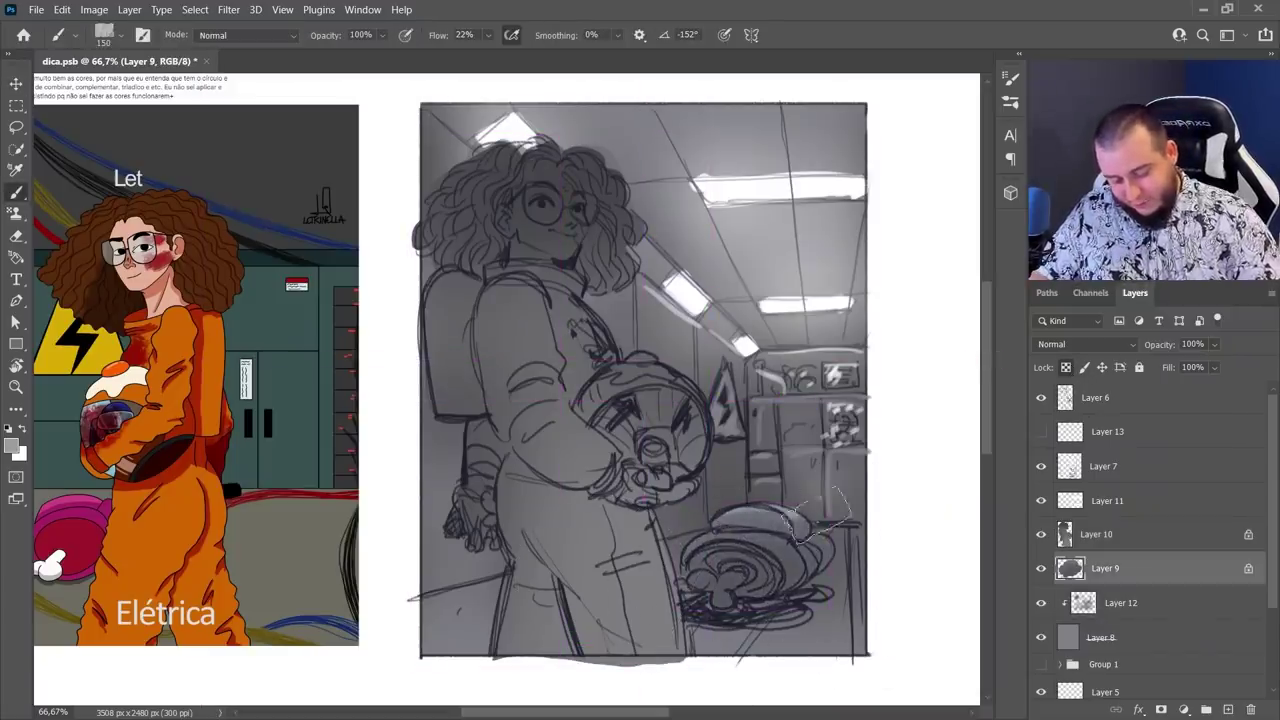
Paint lighter gray highlights on the meat's upper surfaces and bone with the Quadrado v2 brush at 34 px
right_click(884, 494)
left_click(960, 482)
left_click(848, 50)
left_click_drag(732, 516, 806, 516)
left_click_drag(692, 552, 786, 532)
mouse_move(764, 558)
left_mouse_down()
mouse_move(828, 541)
mouse_move(694, 586)
left_mouse_up()
Enlarge the brush to 78 px and paint lighter gray strokes on the floor and tabletop in the clipped background layer
right_click(831, 565)
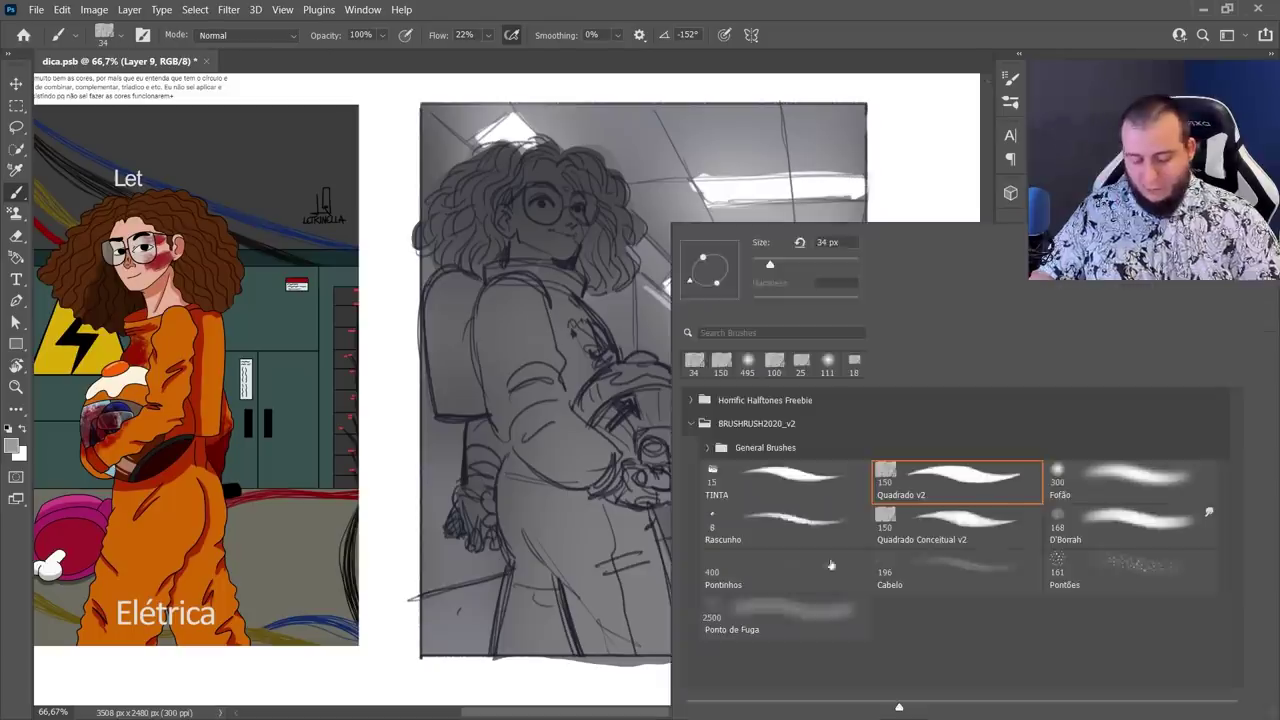
left_click_drag(794, 268, 806, 267)
key("Return")
left_click(1118, 631)
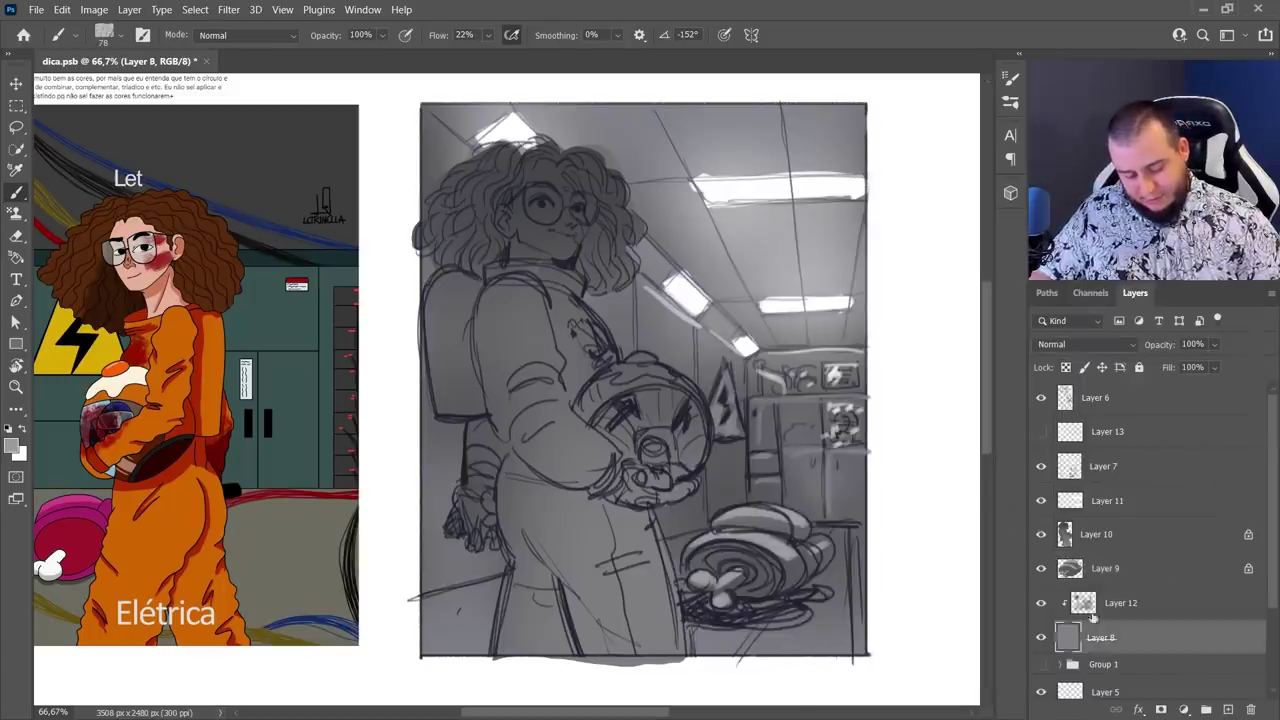
left_click(1103, 601)
mouse_move(826, 574)
left_mouse_down()
mouse_move(779, 635)
mouse_move(854, 596)
left_mouse_up()
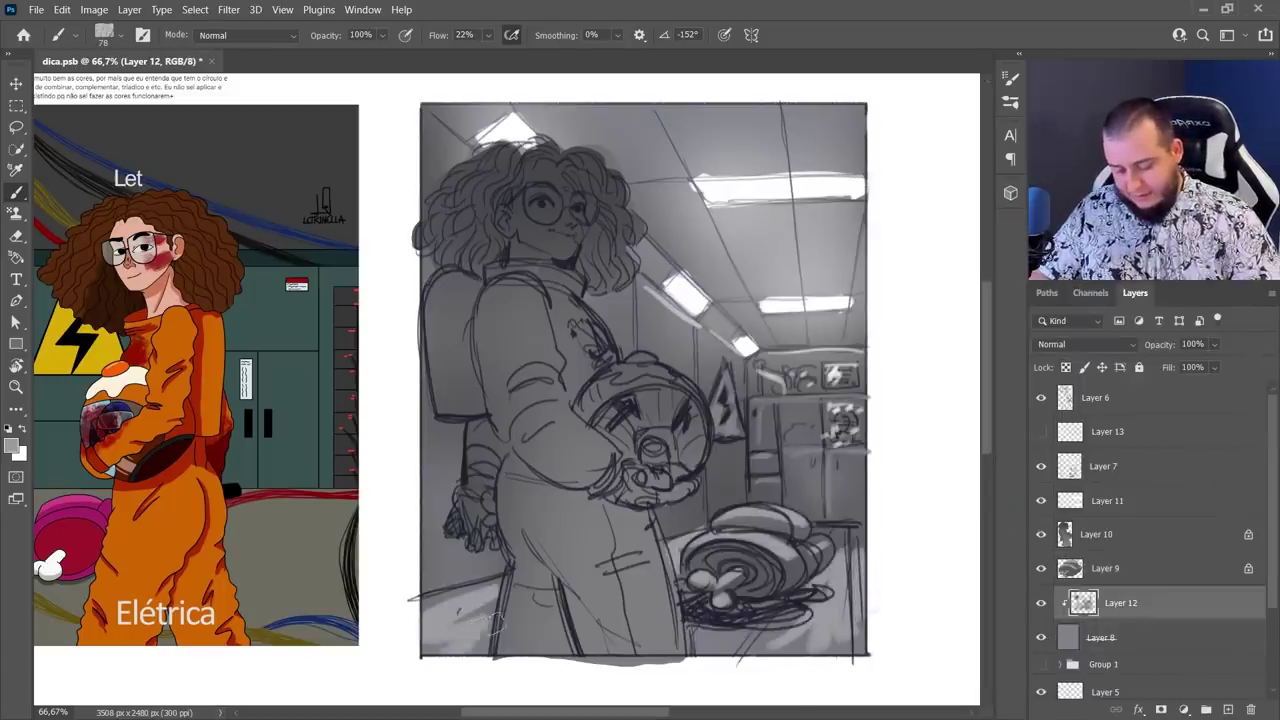
Add a layer above the character base and paint dark gray shading on the suit, backpack, and hair
left_click(1160, 540)
left_click(1226, 710)
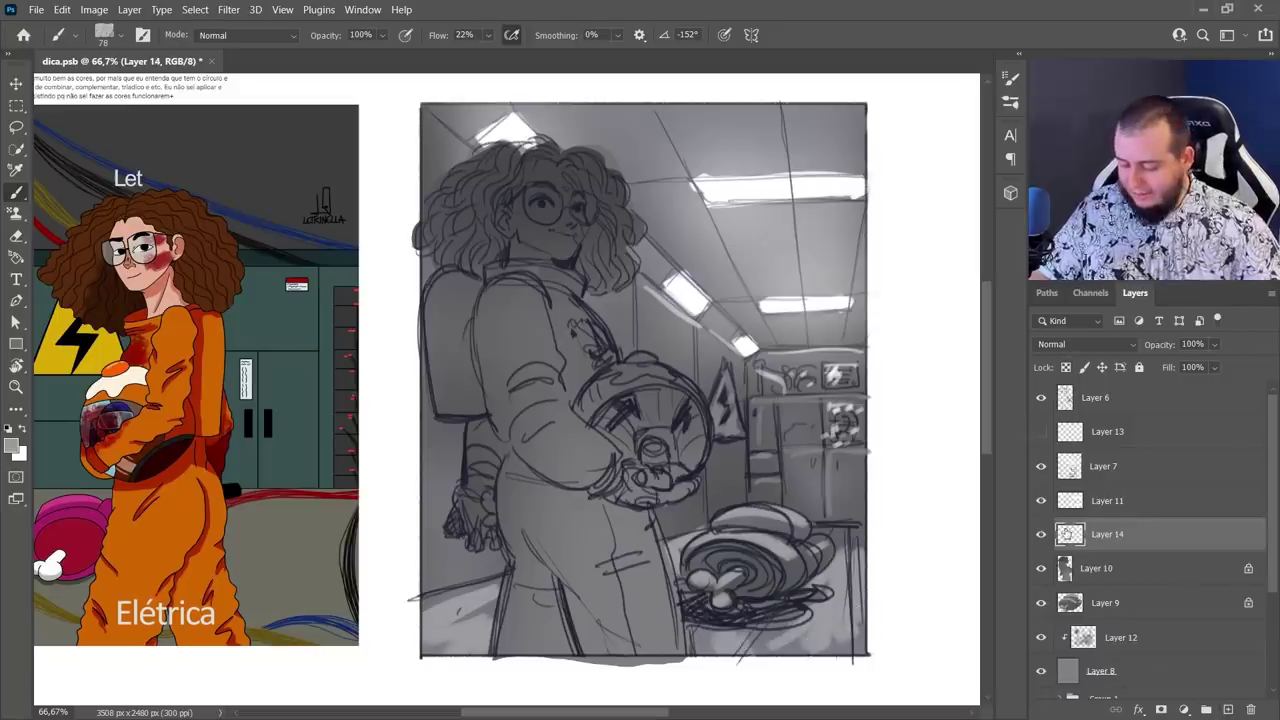
mouse_move(490, 290)
left_mouse_down()
mouse_move(504, 388)
mouse_move(518, 331)
mouse_move(502, 418)
mouse_move(493, 317)
mouse_move(520, 452)
mouse_move(562, 460)
mouse_move(456, 295)
mouse_move(447, 408)
mouse_move(445, 395)
mouse_move(467, 292)
mouse_move(502, 276)
mouse_move(439, 229)
mouse_move(464, 233)
mouse_move(475, 203)
mouse_move(519, 192)
left_mouse_up()
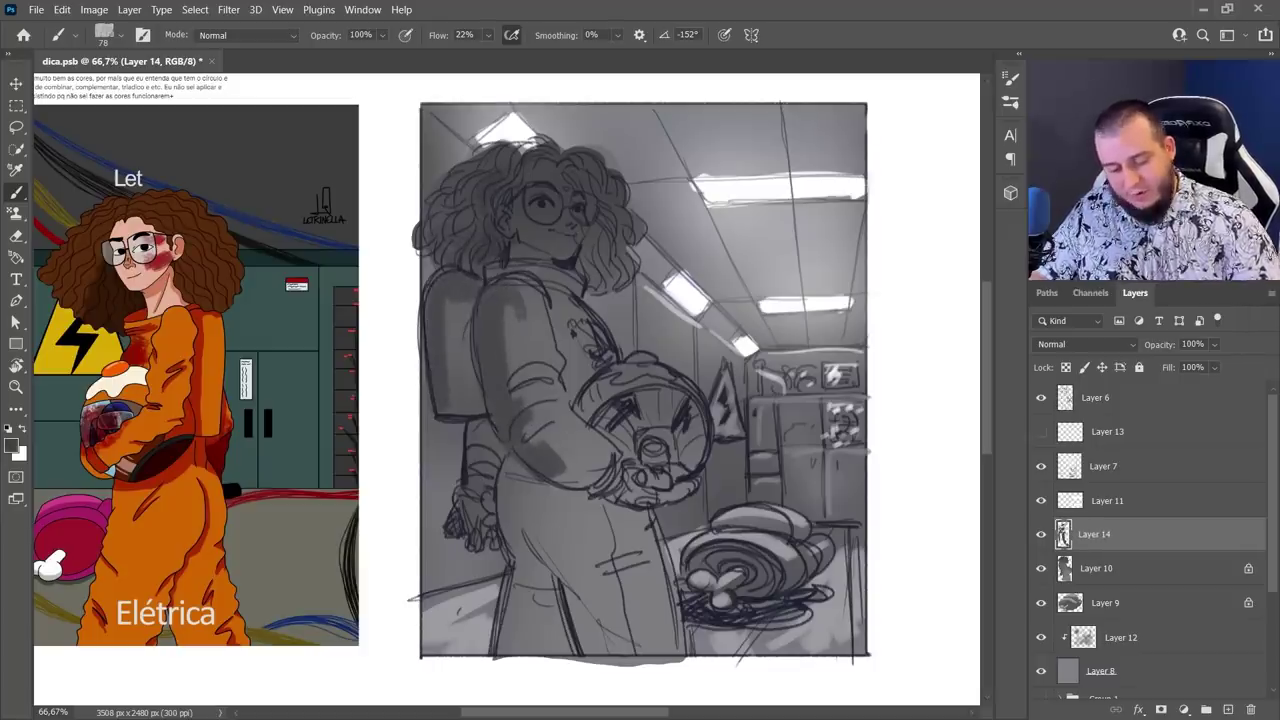
left_click_drag(473, 215, 510, 165)
mouse_move(587, 164)
left_mouse_down()
mouse_move(575, 161)
mouse_move(610, 272)
left_mouse_up()
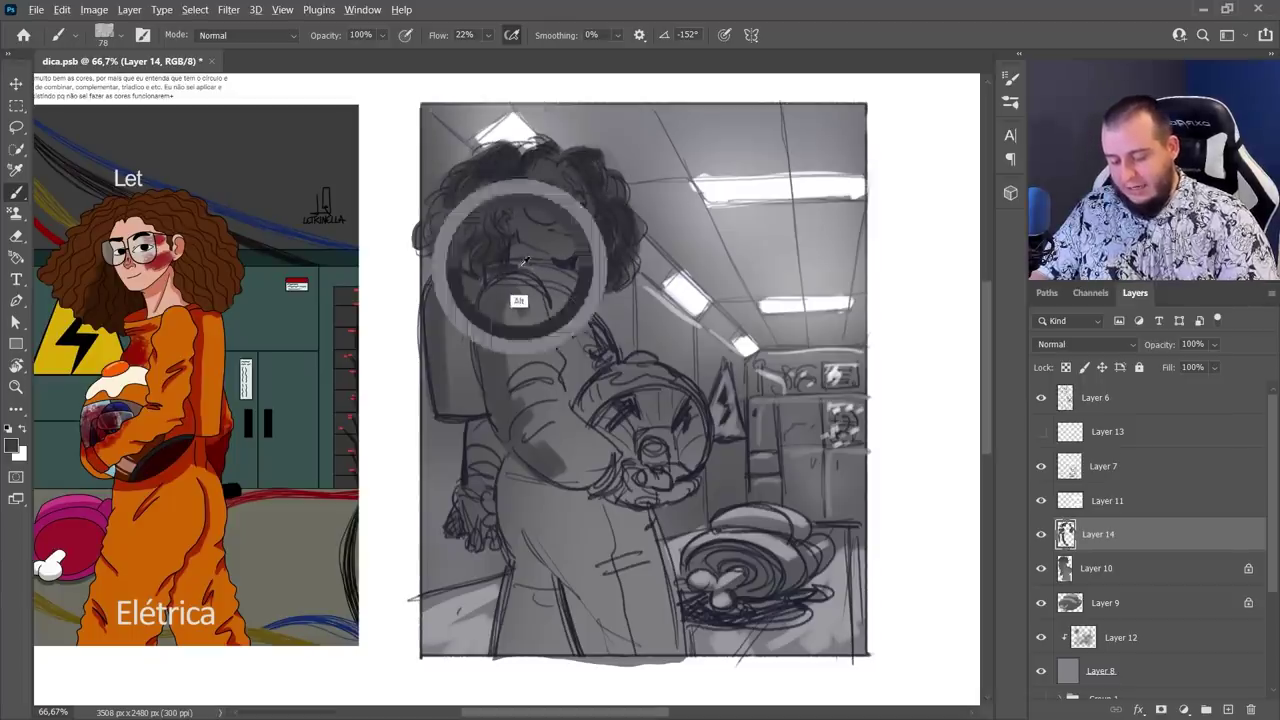
Paint white reflections on the helmet and lighter gray highlights on the suit and trousers
key("x")
mouse_move(645, 395)
left_mouse_down()
mouse_move(665, 412)
mouse_move(625, 432)
mouse_move(672, 466)
mouse_move(694, 450)
mouse_move(668, 428)
left_mouse_up()
left_click(641, 379, "alt")
mouse_move(641, 380)
left_mouse_down()
mouse_move(606, 396)
mouse_move(640, 368)
mouse_move(668, 376)
mouse_move(620, 436)
left_mouse_up()
left_click(654, 412, "alt")
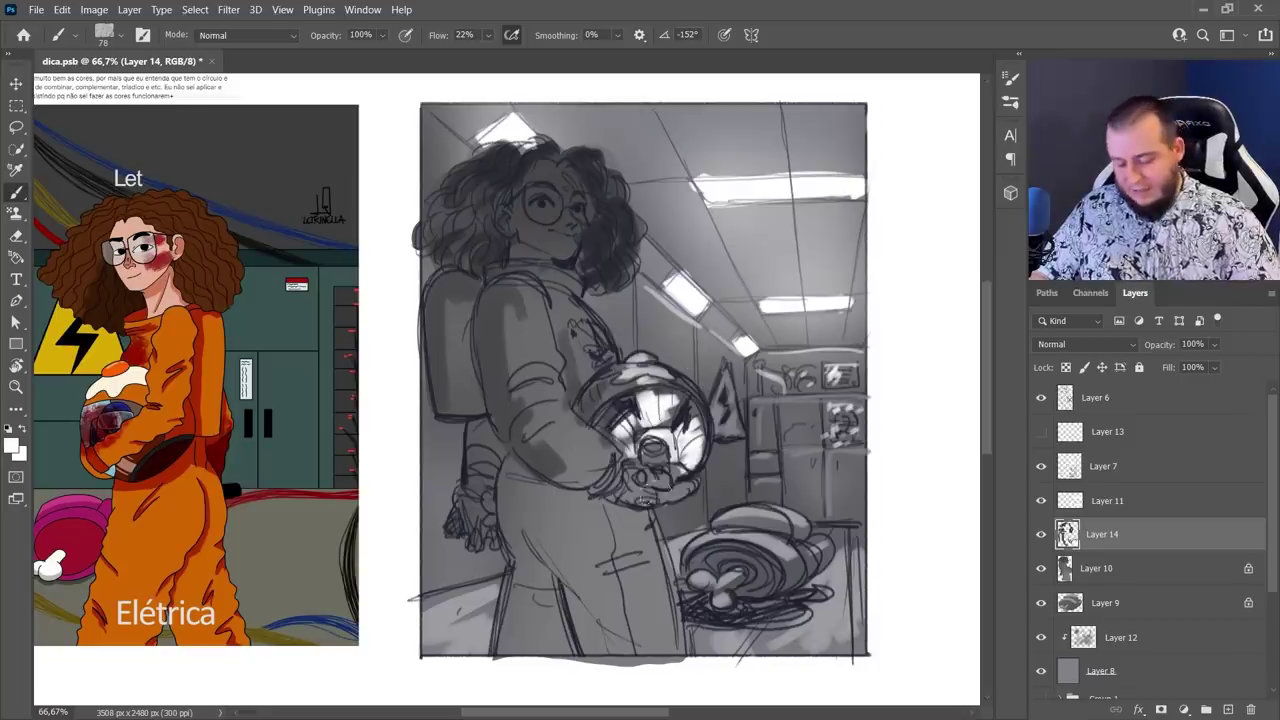
mouse_move(586, 480)
left_mouse_down()
mouse_move(580, 450)
mouse_move(540, 405)
mouse_move(505, 300)
mouse_move(600, 378)
mouse_move(525, 640)
left_mouse_up()
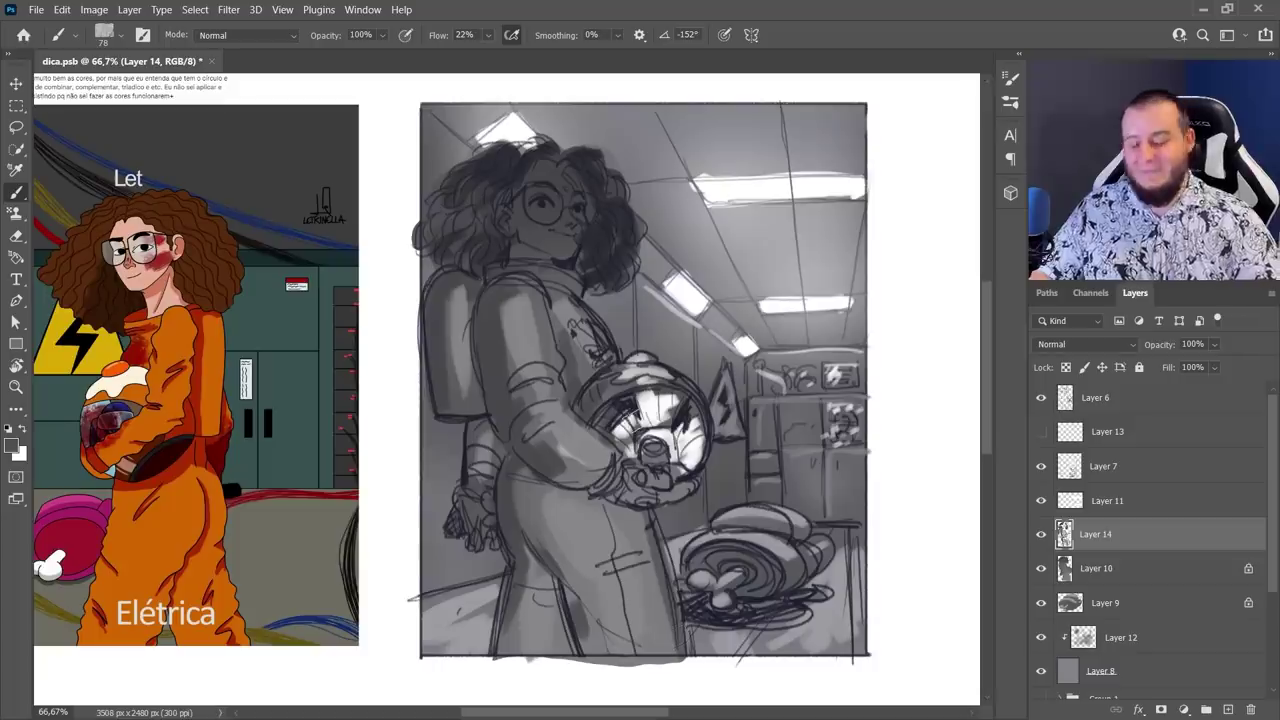
Add a layer above the ceiling lights layer and paint light accents around the eyes, nose, and lips at 25 px
left_click(1228, 709)
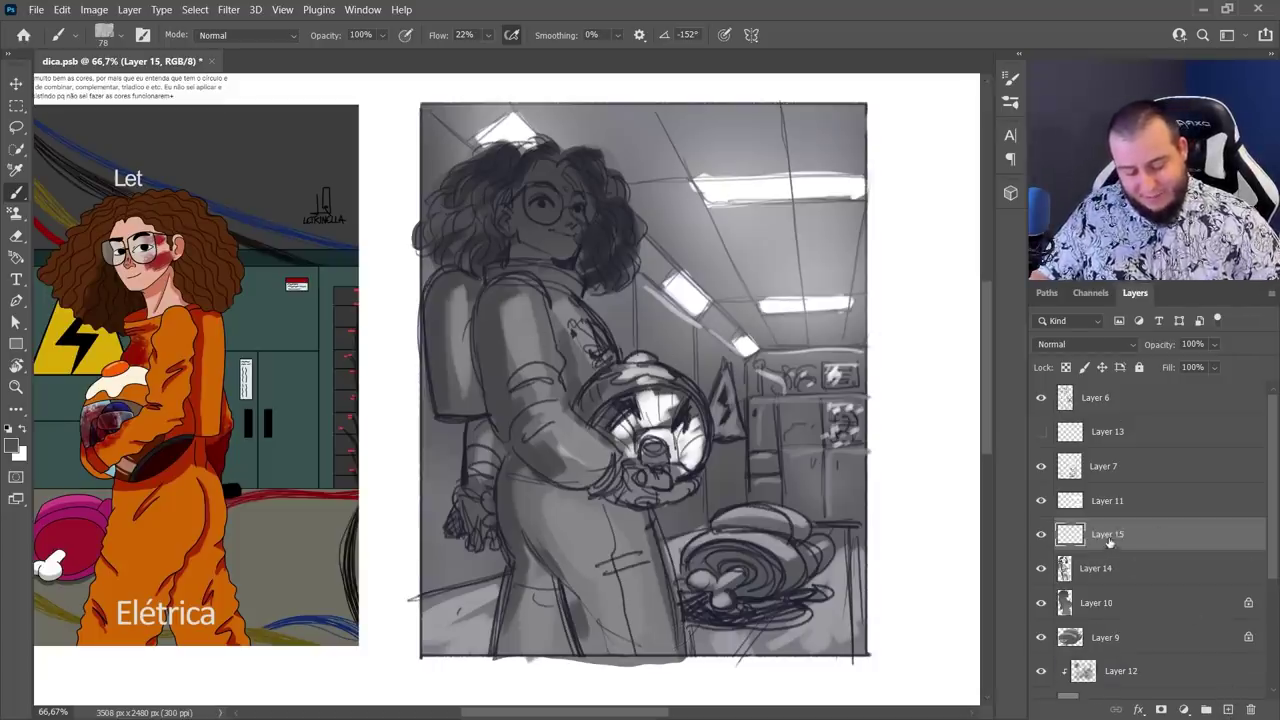
left_click_drag(1110, 542, 1098, 487)
right_click(631, 293)
left_click(715, 268)
left_click(563, 238, "ctrl")
left_click_drag(574, 222, 581, 237)
left_click_drag(510, 182, 597, 185)
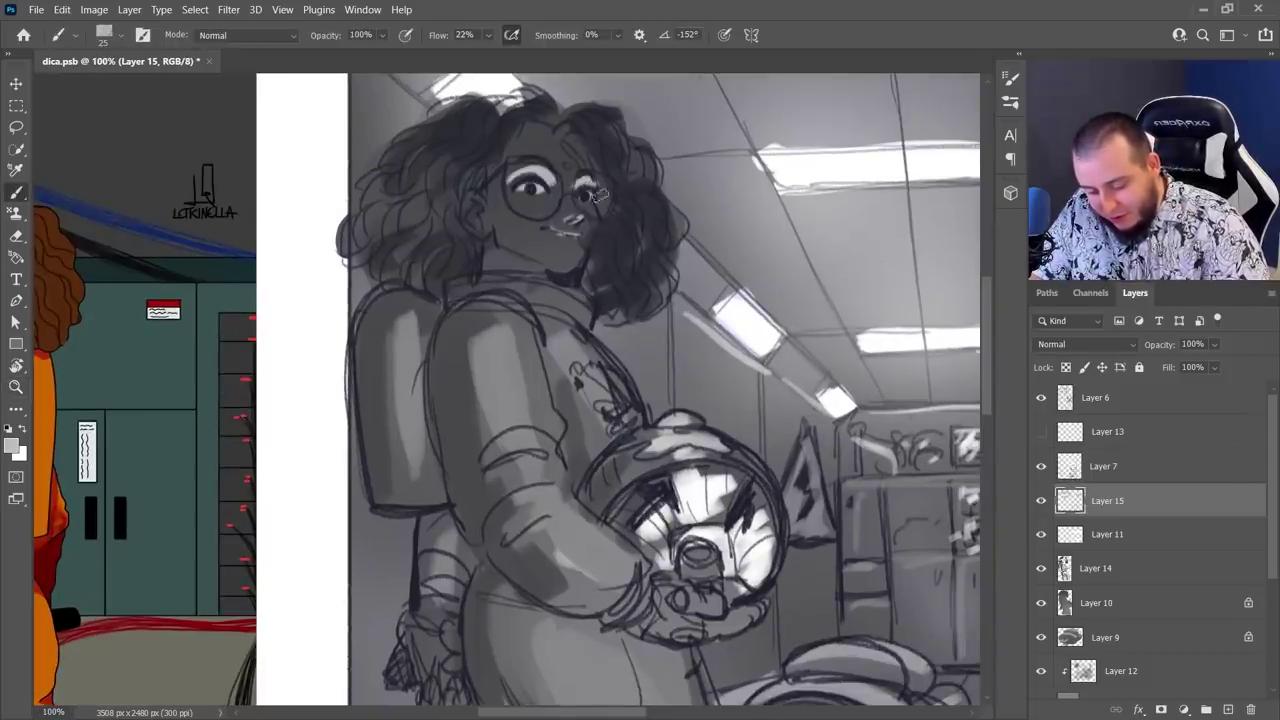
Paint light gray highlights on the cheeks, chin, and ear with a smaller brush, and on the forehead at 48 px
key("bracketleft")
right_click(605, 202)
left_click(528, 220)
mouse_move(518, 218)
left_mouse_down()
mouse_move(596, 232)
mouse_move(598, 244)
mouse_move(578, 246)
mouse_move(582, 270)
mouse_move(564, 274)
left_mouse_up()
mouse_move(548, 264)
left_mouse_down()
mouse_move(403, 518)
mouse_move(550, 272)
left_mouse_up()
mouse_move(532, 264)
left_mouse_down()
mouse_move(586, 248)
mouse_move(582, 262)
left_mouse_up()
left_click_drag(566, 271, 588, 244)
left_click_drag(492, 226, 486, 235)
right_click(582, 176)
left_click(695, 220)
mouse_move(554, 146)
left_mouse_down()
mouse_move(533, 146)
mouse_move(575, 150)
mouse_move(585, 165)
left_mouse_up()
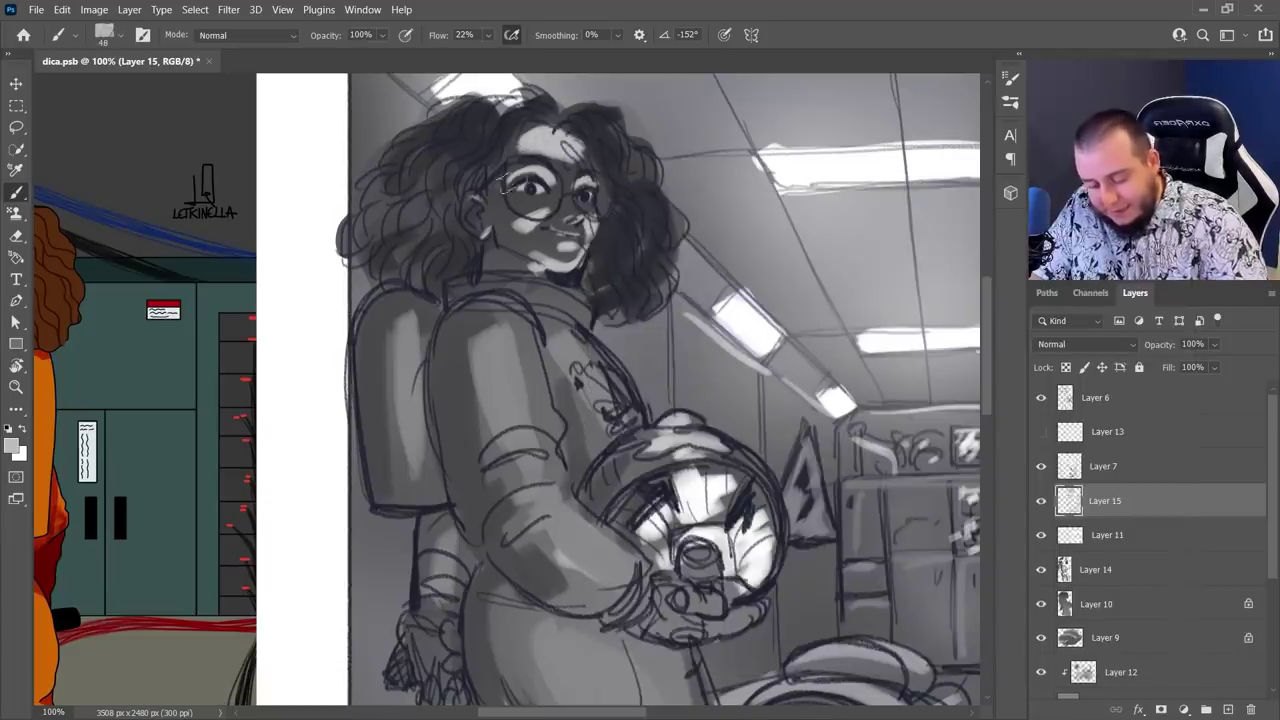
Soften the light areas on the cheek and forehead with the soft Fofão brush, using 58 px on the forehead
right_click(577, 224)
left_click(990, 482)
left_click(697, 262)
mouse_move(511, 217)
left_mouse_down()
mouse_move(552, 205)
mouse_move(540, 208)
left_mouse_up()
right_click(643, 224)
left_click(757, 266)
left_click_drag(565, 140, 512, 148)
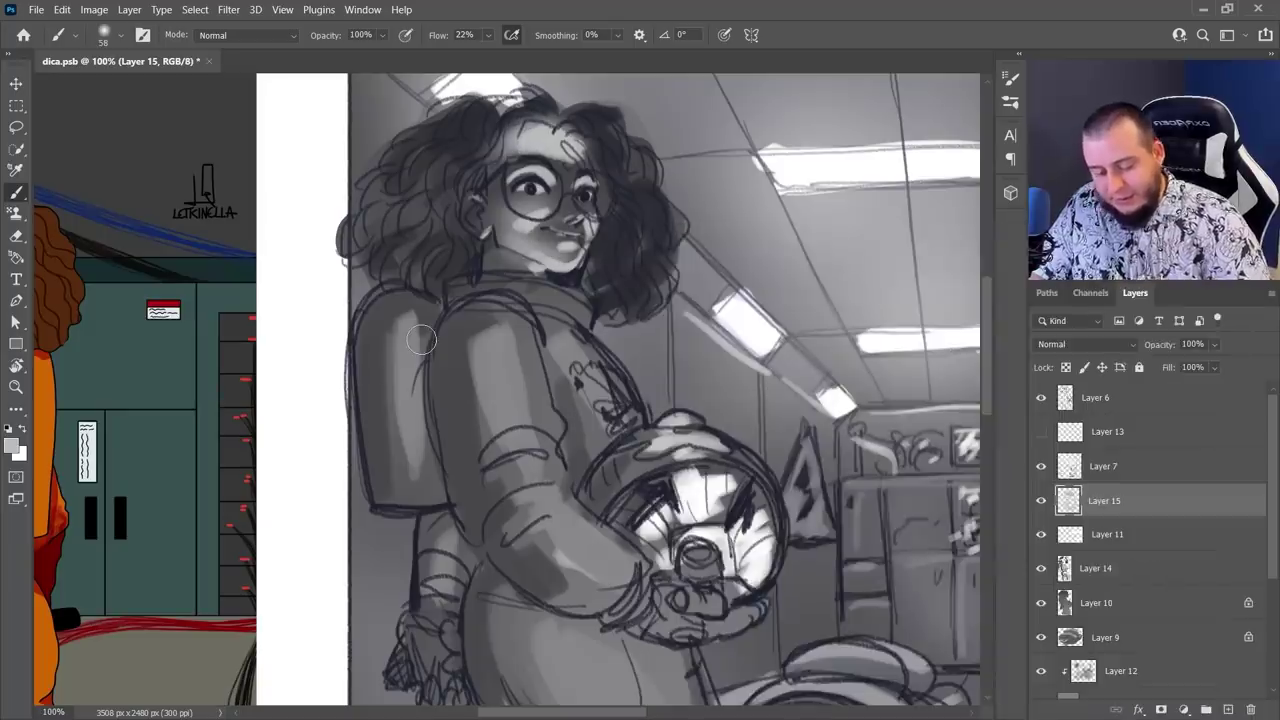
Paint light gray highlights on the collar, sleeve, gloved hand, and trousers with the Quadrado v2 brush at 47 px
key("z")
left_click(633, 404, "alt")
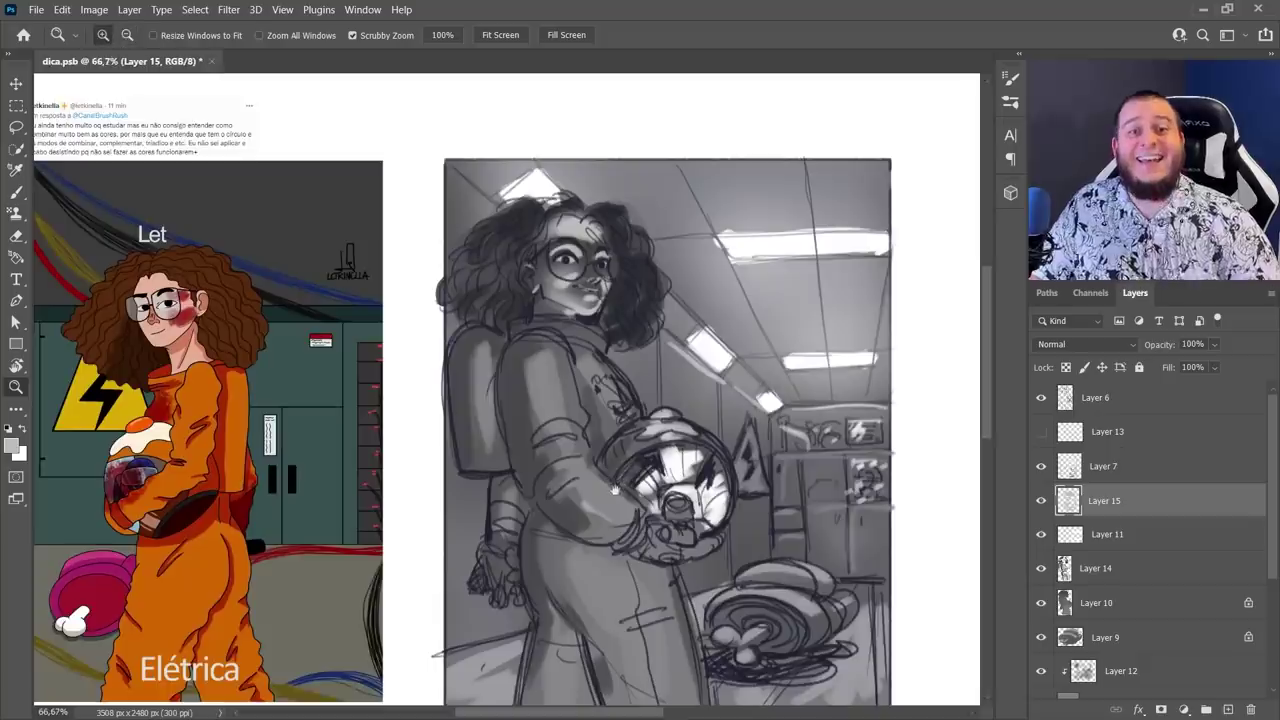
left_click_drag(617, 483, 616, 418)
key("b")
right_click(672, 344)
left_click(932, 464)
mouse_move(567, 260)
left_mouse_down()
mouse_move(572, 354)
mouse_move(536, 358)
mouse_move(531, 421)
mouse_move(563, 410)
left_mouse_up()
mouse_move(640, 468)
left_mouse_down()
mouse_move(620, 488)
mouse_move(674, 494)
left_mouse_up()
left_click_drag(676, 494, 716, 474)
left_click_drag(611, 550, 669, 537)
left_click_drag(673, 502, 680, 636)
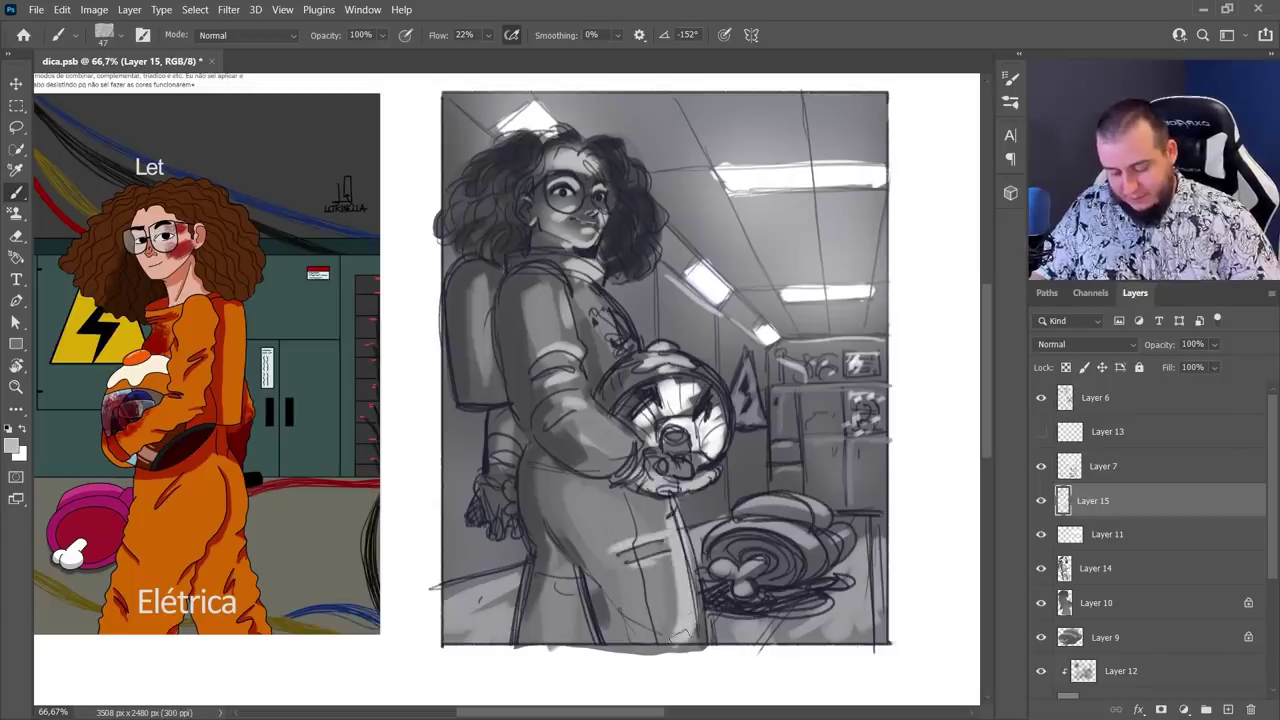
left_click_drag(675, 565, 695, 645)
Blend soft shading over the forehead, hairline, and face with the Fofão brush at 83 px, sampling nearby grays
right_click(692, 638)
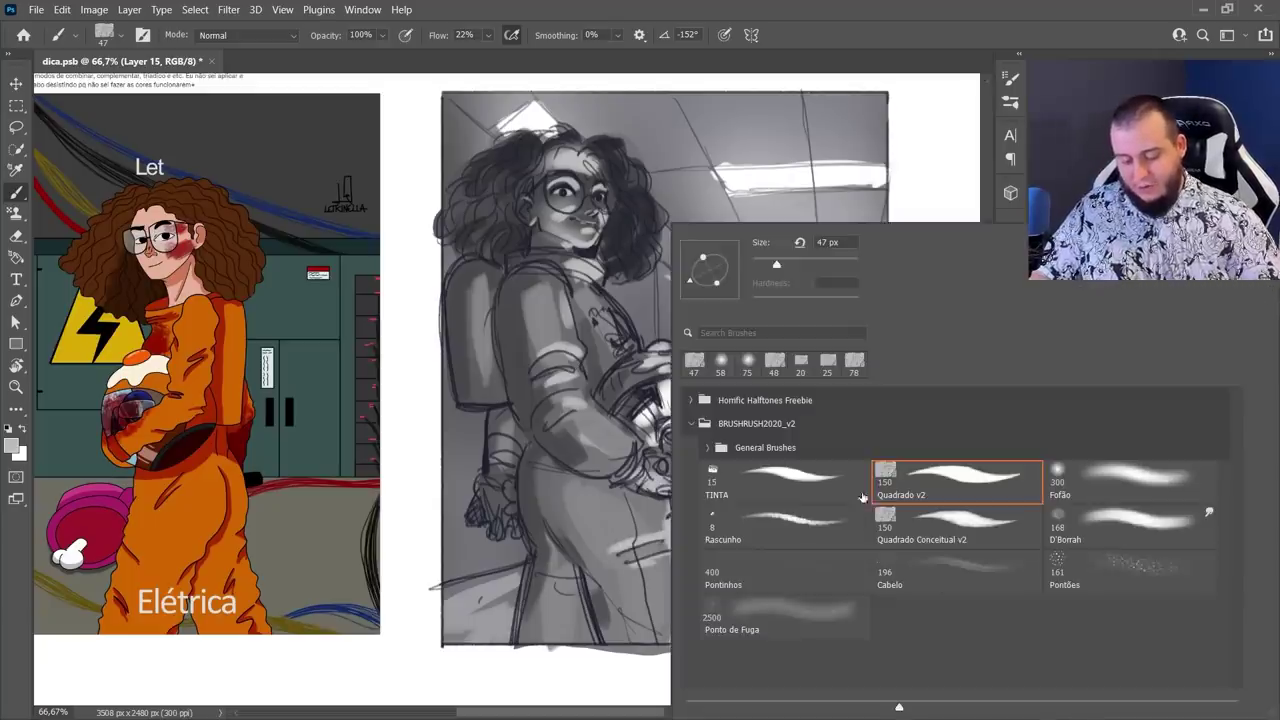
left_click(1050, 471)
left_click(628, 305)
right_click(636, 270)
left_click(756, 265)
left_click(533, 245)
left_click(555, 158, "alt")
left_click(588, 185, "alt")
mouse_move(545, 178)
left_mouse_down()
mouse_move(590, 163)
mouse_move(566, 157)
mouse_move(588, 173)
left_mouse_up()
left_click(558, 215, "alt")
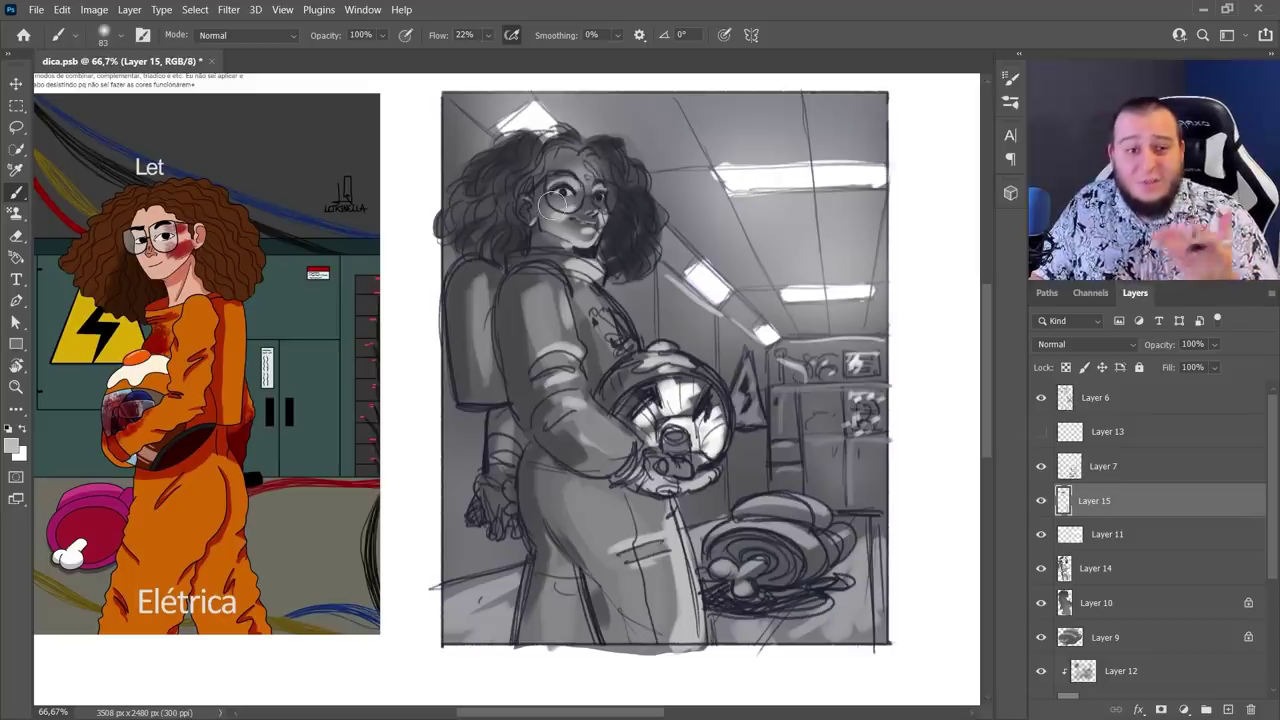
Add a layer above the face highlights and paint a white rim light around the hair with the Quadrado v2 brush at 34 px
right_click(562, 256)
left_click(798, 460)
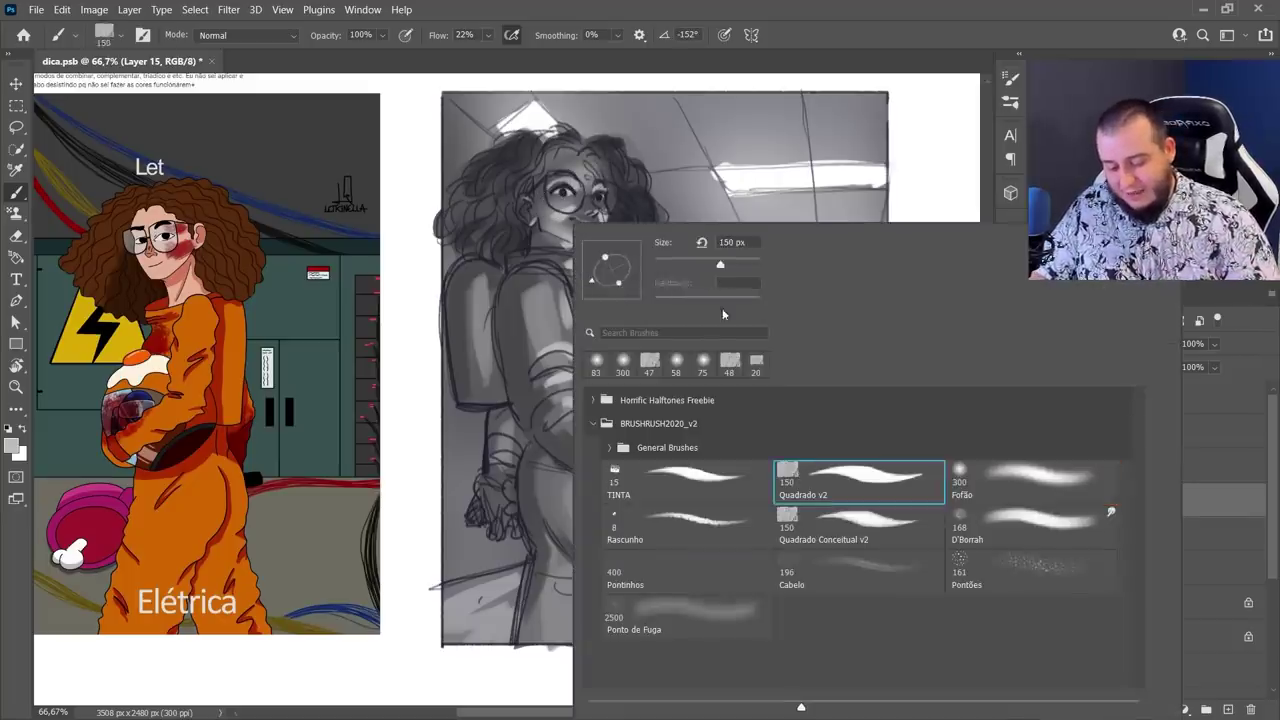
left_click(664, 266)
left_click(530, 170)
key("ctrl+z")
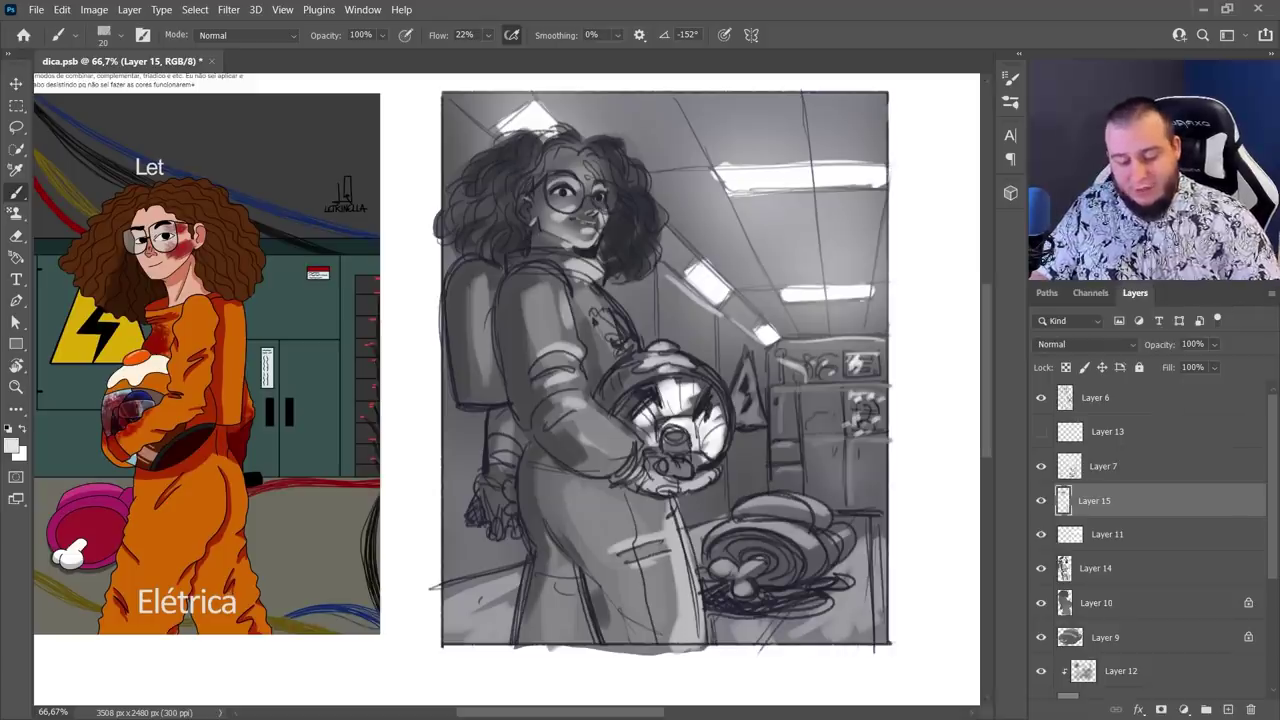
left_click(1228, 709)
right_click(582, 222)
left_click_drag(680, 262, 684, 260)
mouse_move(455, 204)
left_mouse_down()
mouse_move(534, 128)
mouse_move(570, 128)
mouse_move(540, 140)
mouse_move(620, 144)
mouse_move(662, 222)
mouse_move(636, 286)
left_mouse_up()
left_click(567, 177, "alt")
key("x")
left_click_drag(616, 287, 604, 302)
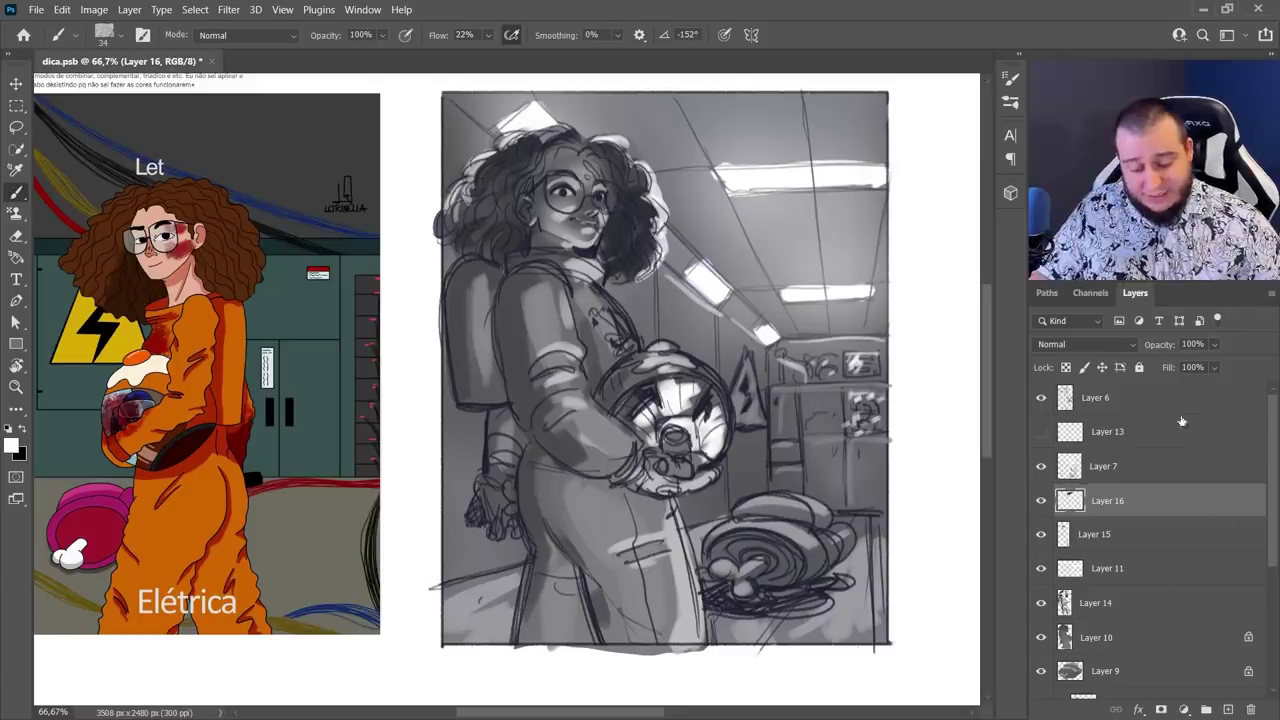
Add a layer above the line art and paint thin white rim lights on the chest, hair, and helmet at 14 px and 49% flow
left_click(1186, 402)
left_click(1228, 709)
right_click(776, 372)
left_click_drag(800, 270, 761, 273)
left_click(808, 62)
mouse_move(489, 36)
left_mouse_down()
mouse_move(512, 75)
mouse_move(516, 62)
left_mouse_up()
left_click_drag(595, 283, 640, 340)
mouse_move(603, 286)
left_mouse_down()
mouse_move(636, 276)
mouse_move(664, 228)
left_mouse_up()
mouse_move(446, 198)
left_mouse_down()
mouse_move(494, 150)
mouse_move(542, 130)
left_mouse_up()
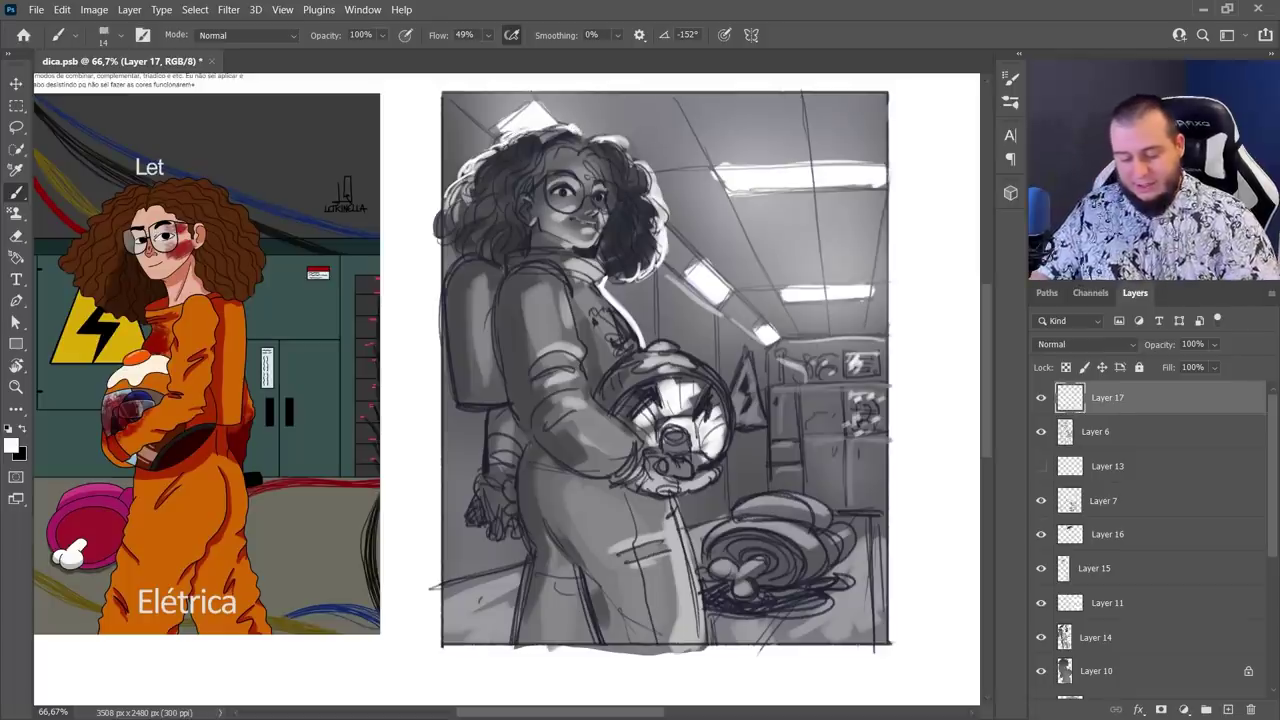
mouse_move(645, 338)
left_mouse_down()
mouse_move(686, 356)
mouse_move(730, 405)
mouse_move(732, 442)
left_mouse_up()
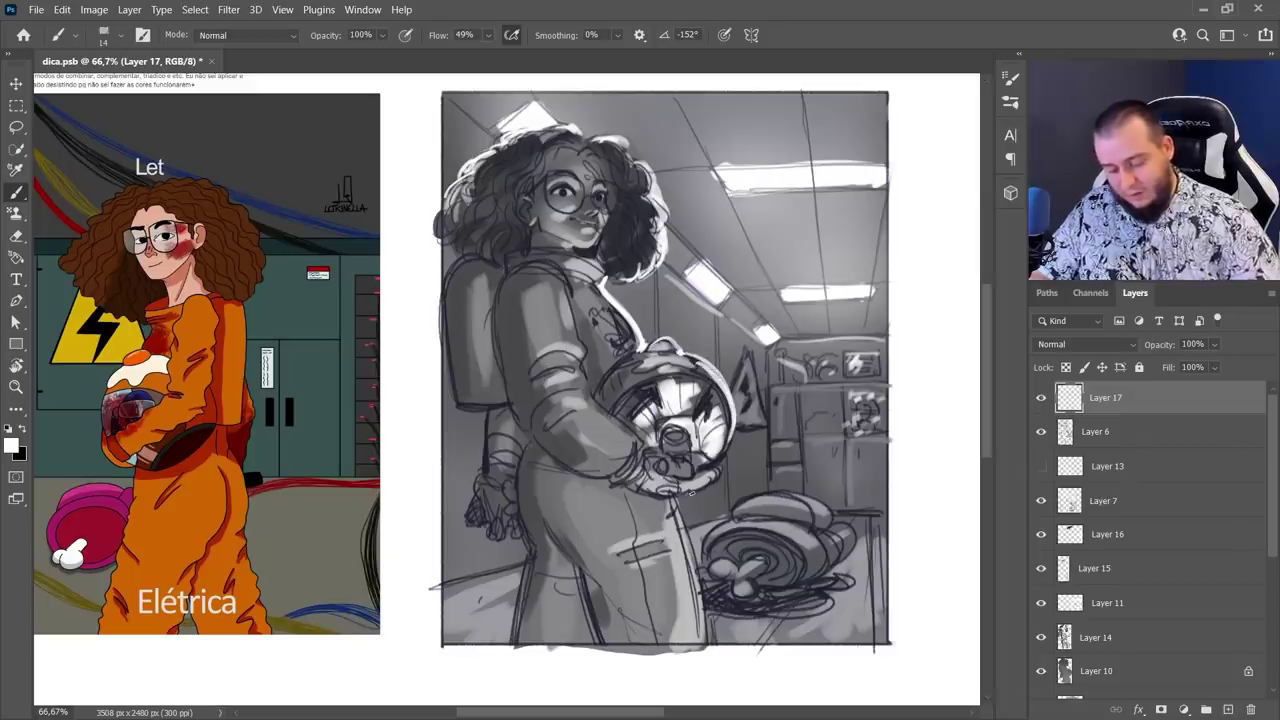
Paint white highlights on the meat and the puddle beneath it, and darken the lowered rear hand
mouse_move(735, 508)
left_mouse_down()
mouse_move(815, 504)
mouse_move(760, 496)
mouse_move(750, 559)
mouse_move(715, 566)
left_mouse_up()
left_click_drag(773, 602, 834, 580)
mouse_move(742, 604)
left_mouse_down()
mouse_move(829, 583)
mouse_move(706, 592)
left_mouse_up()
left_click_drag(824, 585, 848, 576)
left_click(824, 597, "alt")
mouse_move(772, 612)
left_mouse_down()
mouse_move(874, 572)
mouse_move(852, 618)
left_mouse_up()
key("x")
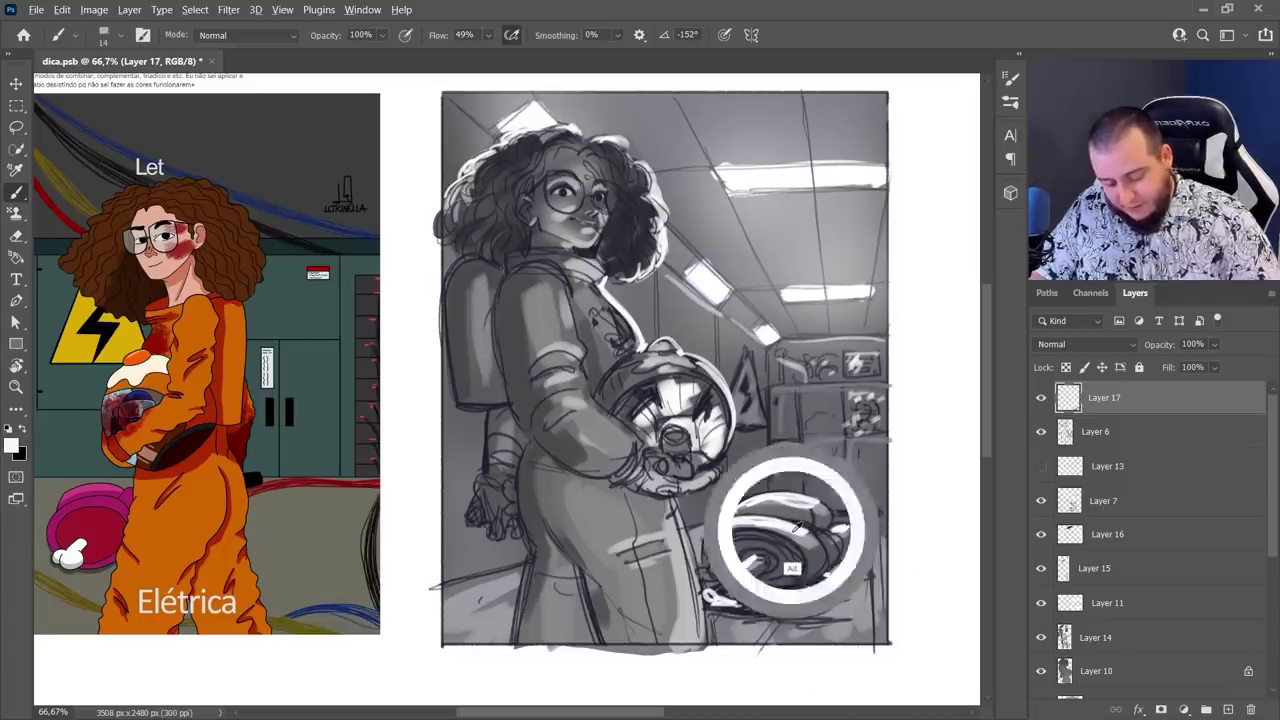
key("x")
left_click_drag(472, 490, 497, 534)
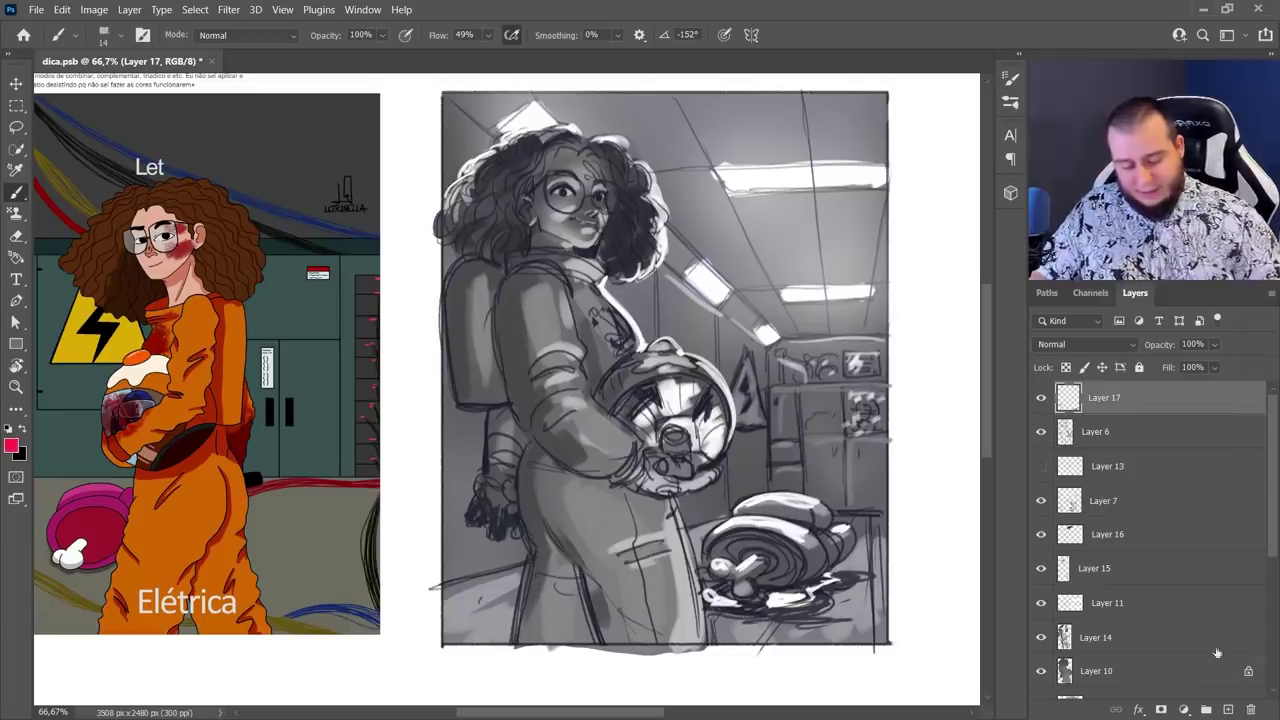
Add a new top layer and paint red blood on the face, chest, rear hand, helmet, trousers, meat, and puddle
left_click(1227, 709)
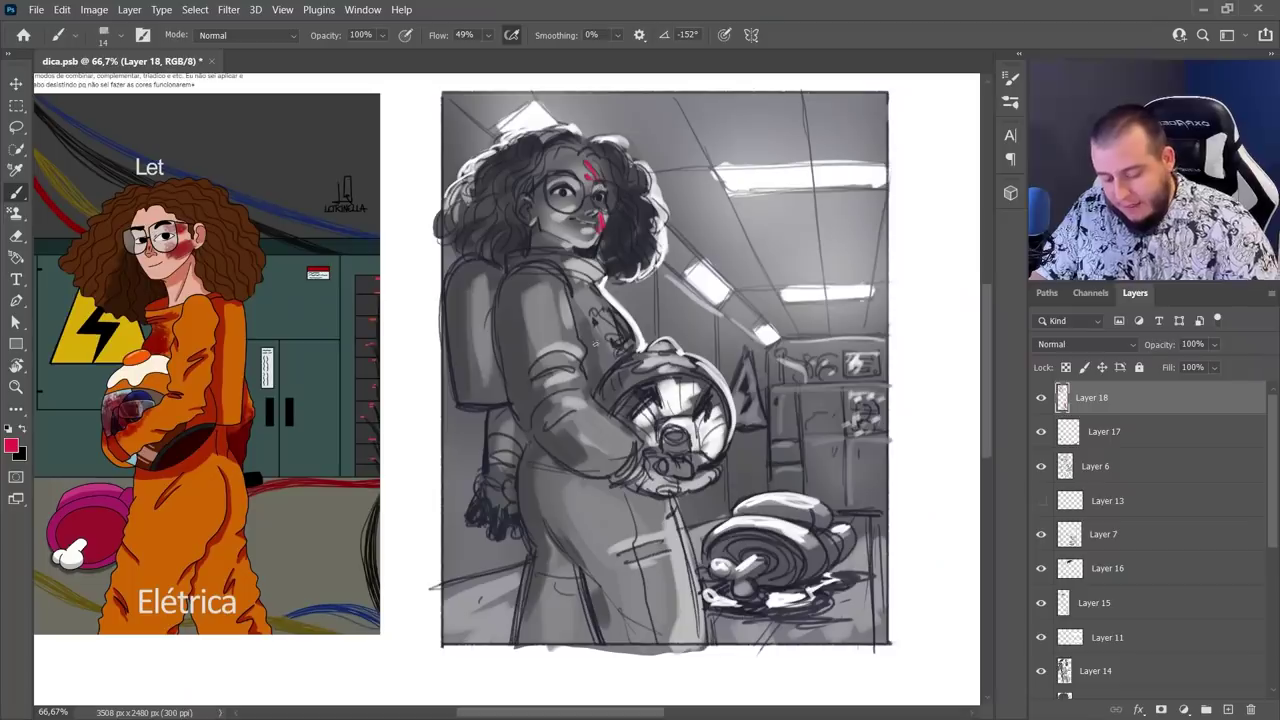
left_click_drag(614, 338, 630, 350)
left_click_drag(470, 510, 506, 534)
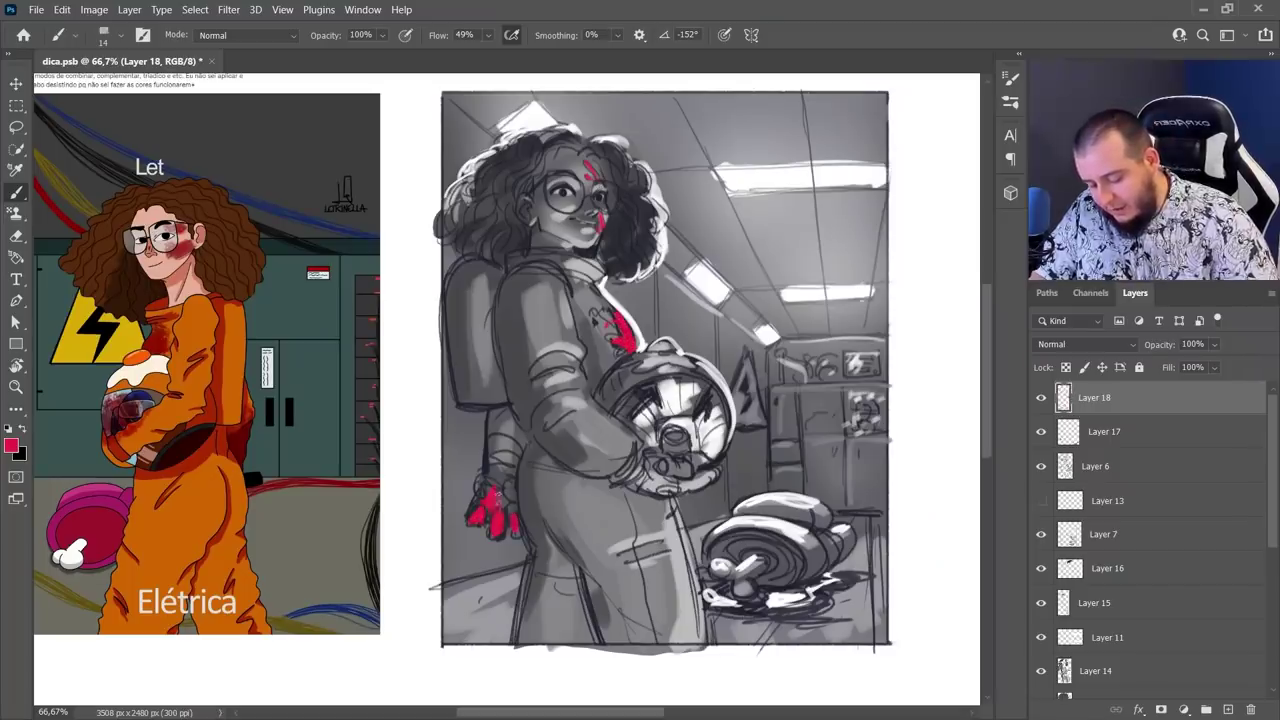
left_click_drag(707, 588, 733, 600)
mouse_move(730, 544)
left_mouse_down()
mouse_move(715, 554)
mouse_move(790, 580)
left_mouse_up()
left_click_drag(664, 503, 658, 526)
left_click_drag(702, 364, 716, 412)
left_click_drag(716, 432, 711, 455)
left_click_drag(854, 577, 826, 587)
Group all the layers of the value study and add a layer mask to the group
scroll(1108, 620, "down", 8)
left_click(1107, 646, "shift")
key("ctrl+g")
left_click(1160, 709)
Mask out the strokes spilling past the picture frame with a 59 px black brush, and save the file
right_click(604, 344)
left_click_drag(543, 205, 563, 208)
left_click(786, 24)
mouse_move(428, 95)
left_mouse_down()
mouse_move(410, 685)
mouse_move(918, 661)
mouse_move(900, 643)
mouse_move(909, 86)
left_mouse_up()
key("ctrl+z")
left_click_drag(963, 681, 962, 668)
key("ctrl+s")
left_click_drag(704, 337, 748, 375)
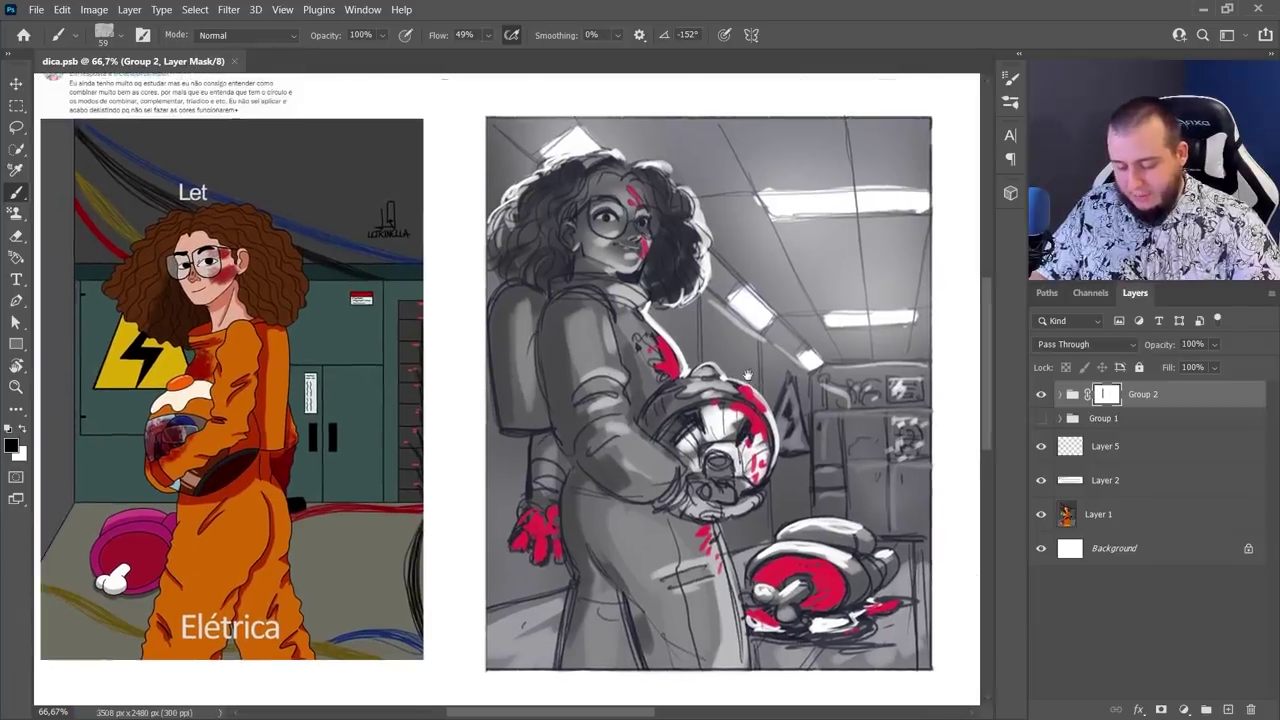